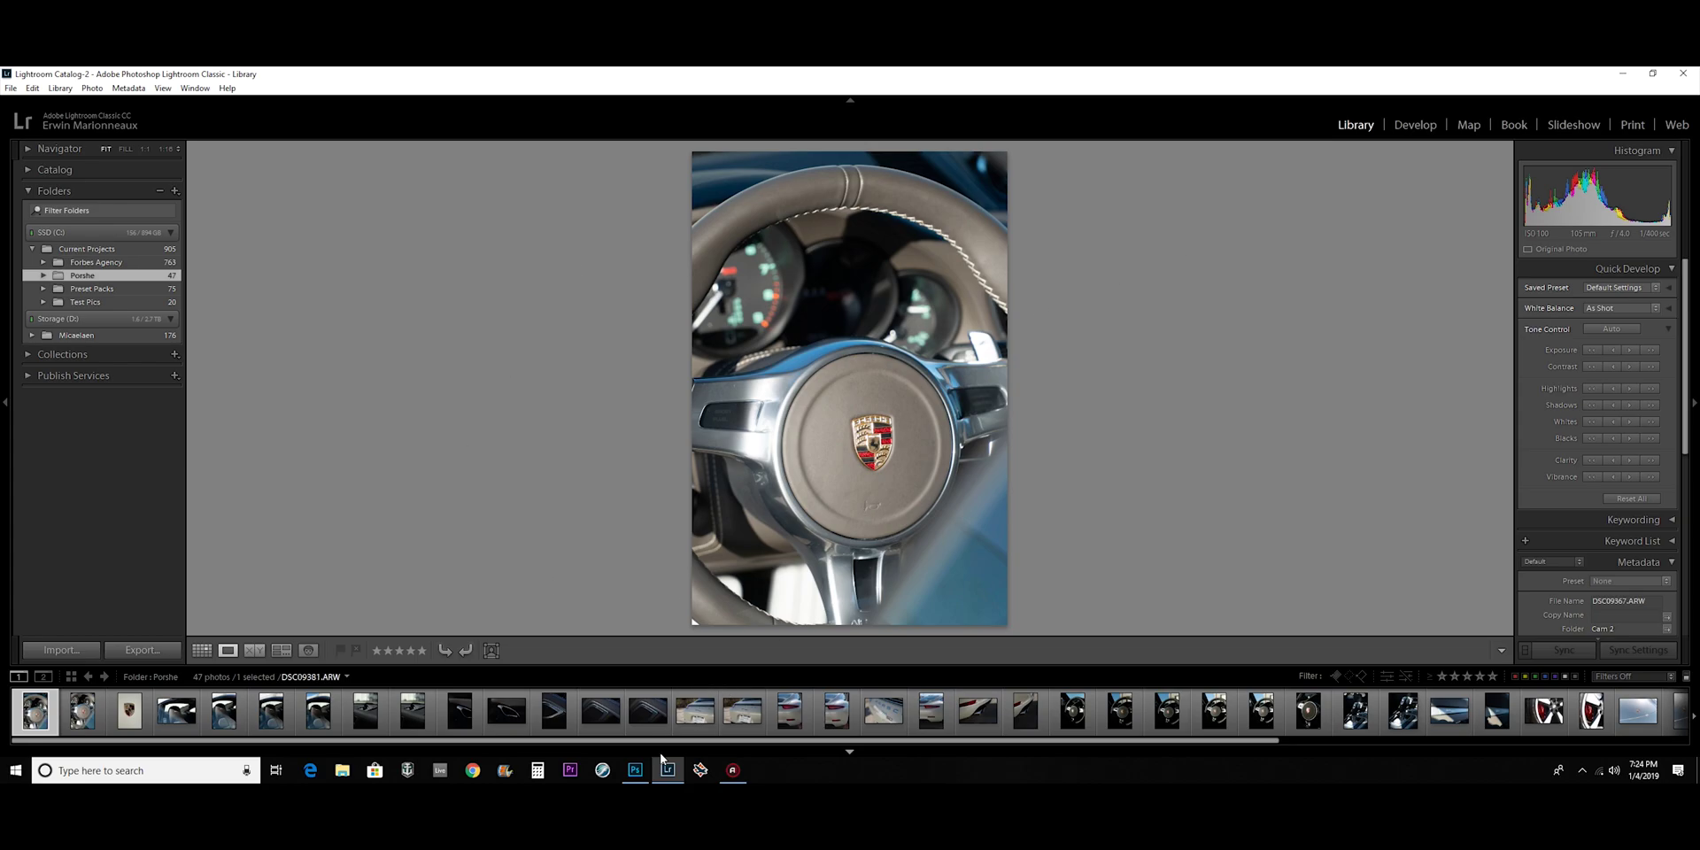
# - Visit Photoshop and return to Lightroom, then bring up the rear 911 50 badge photo
pyautogui.click(634, 769)
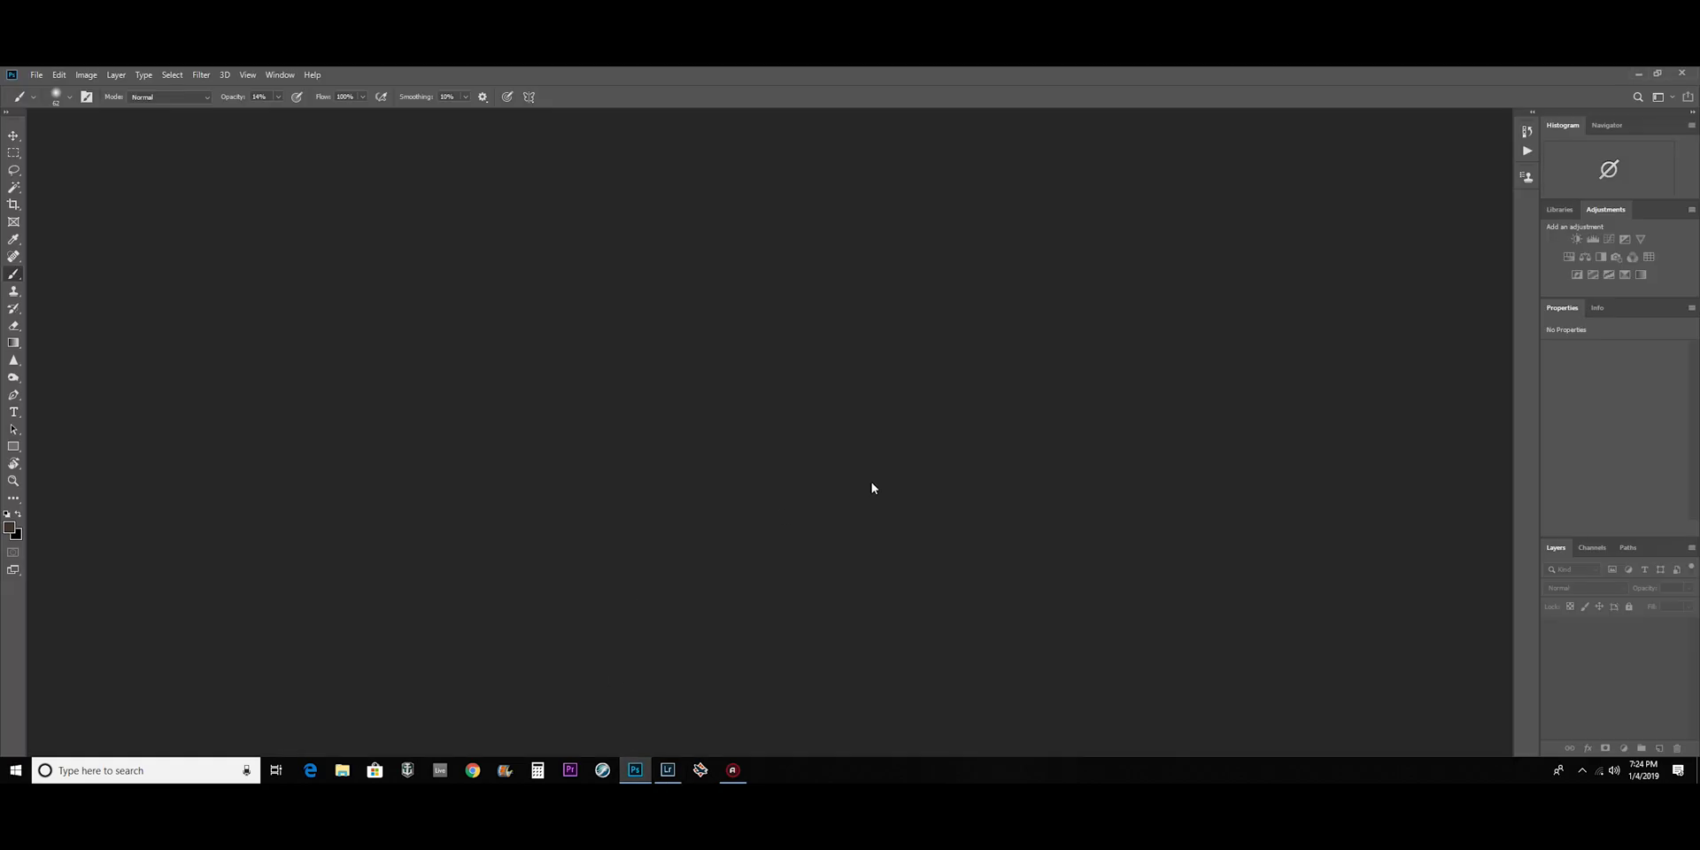
pyautogui.click(671, 769)
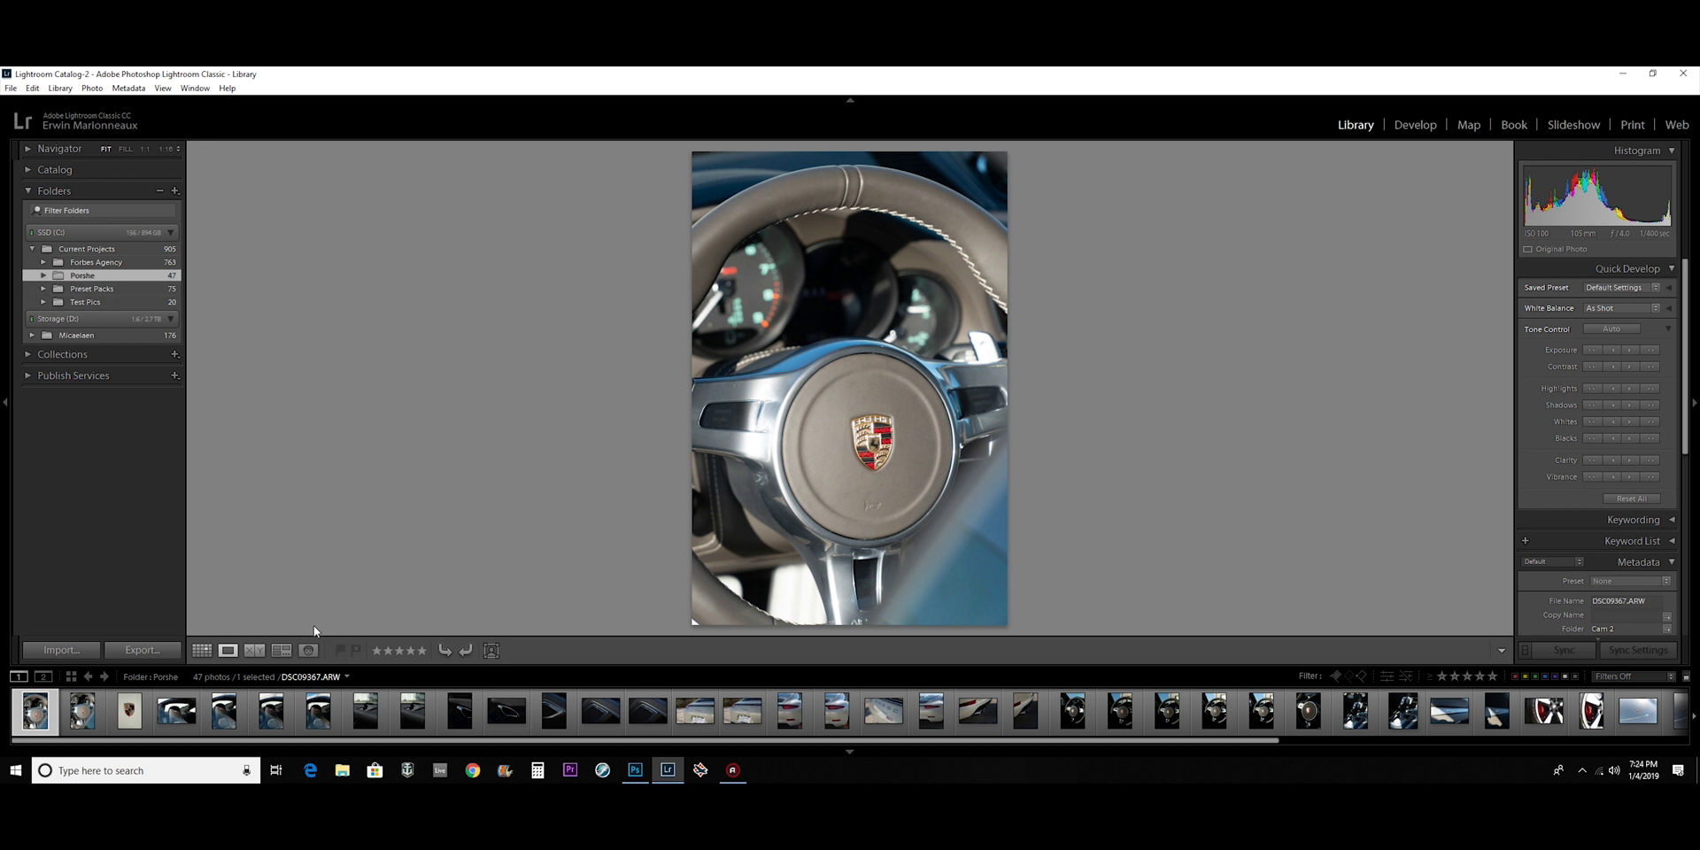
pyautogui.moveTo(475, 739); pyautogui.dragTo(885, 740)
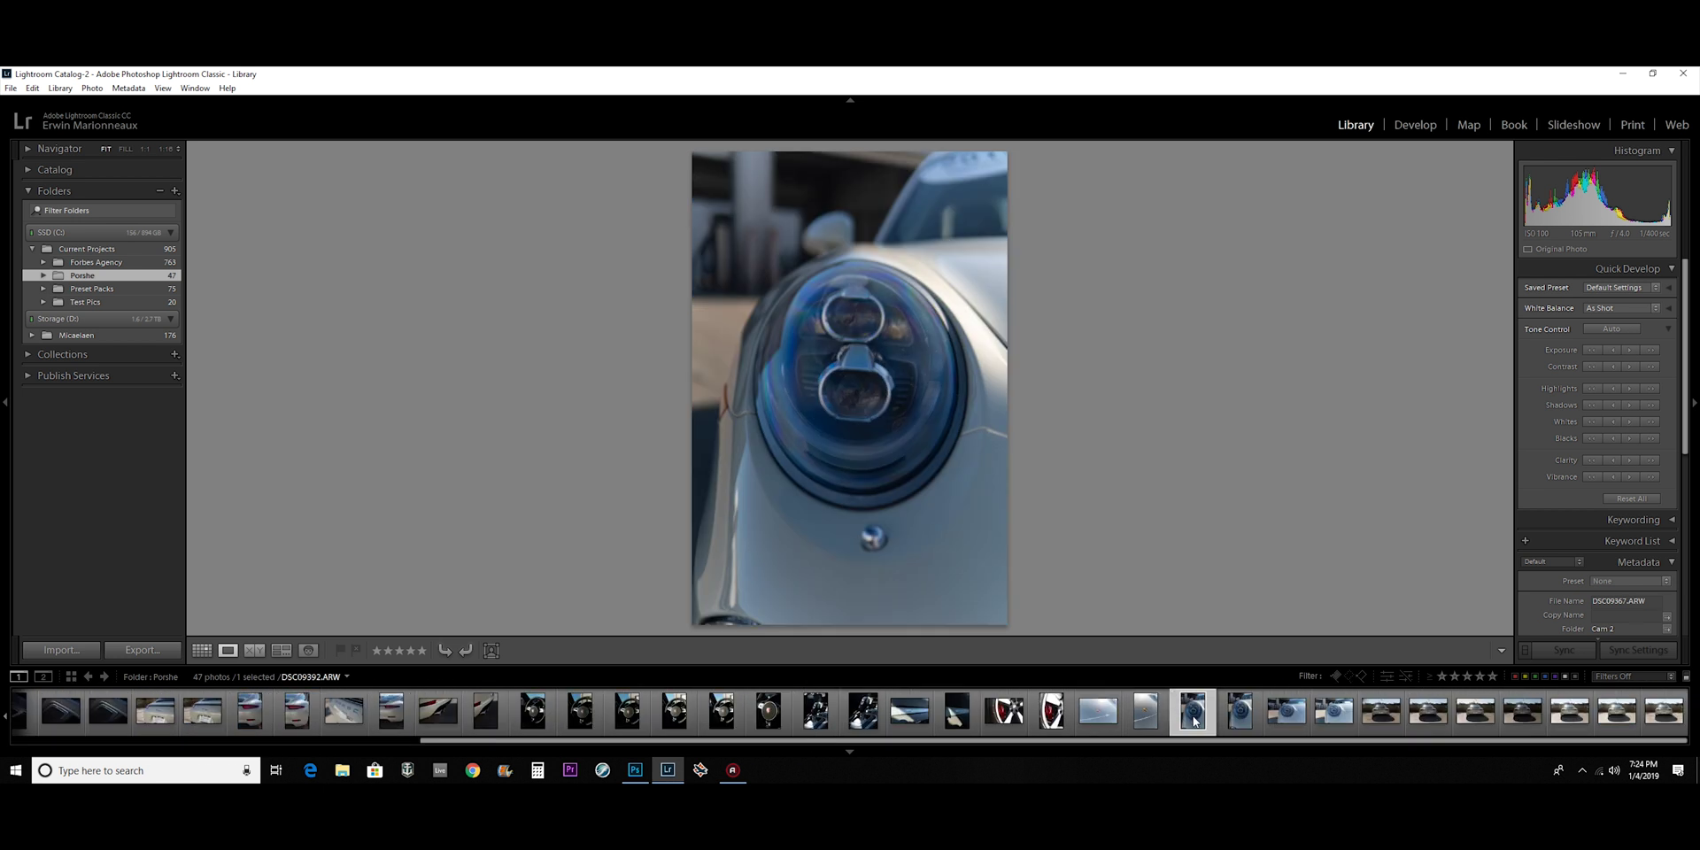
pyautogui.click(843, 721)
pyautogui.click(343, 710)
pyautogui.click(201, 710)
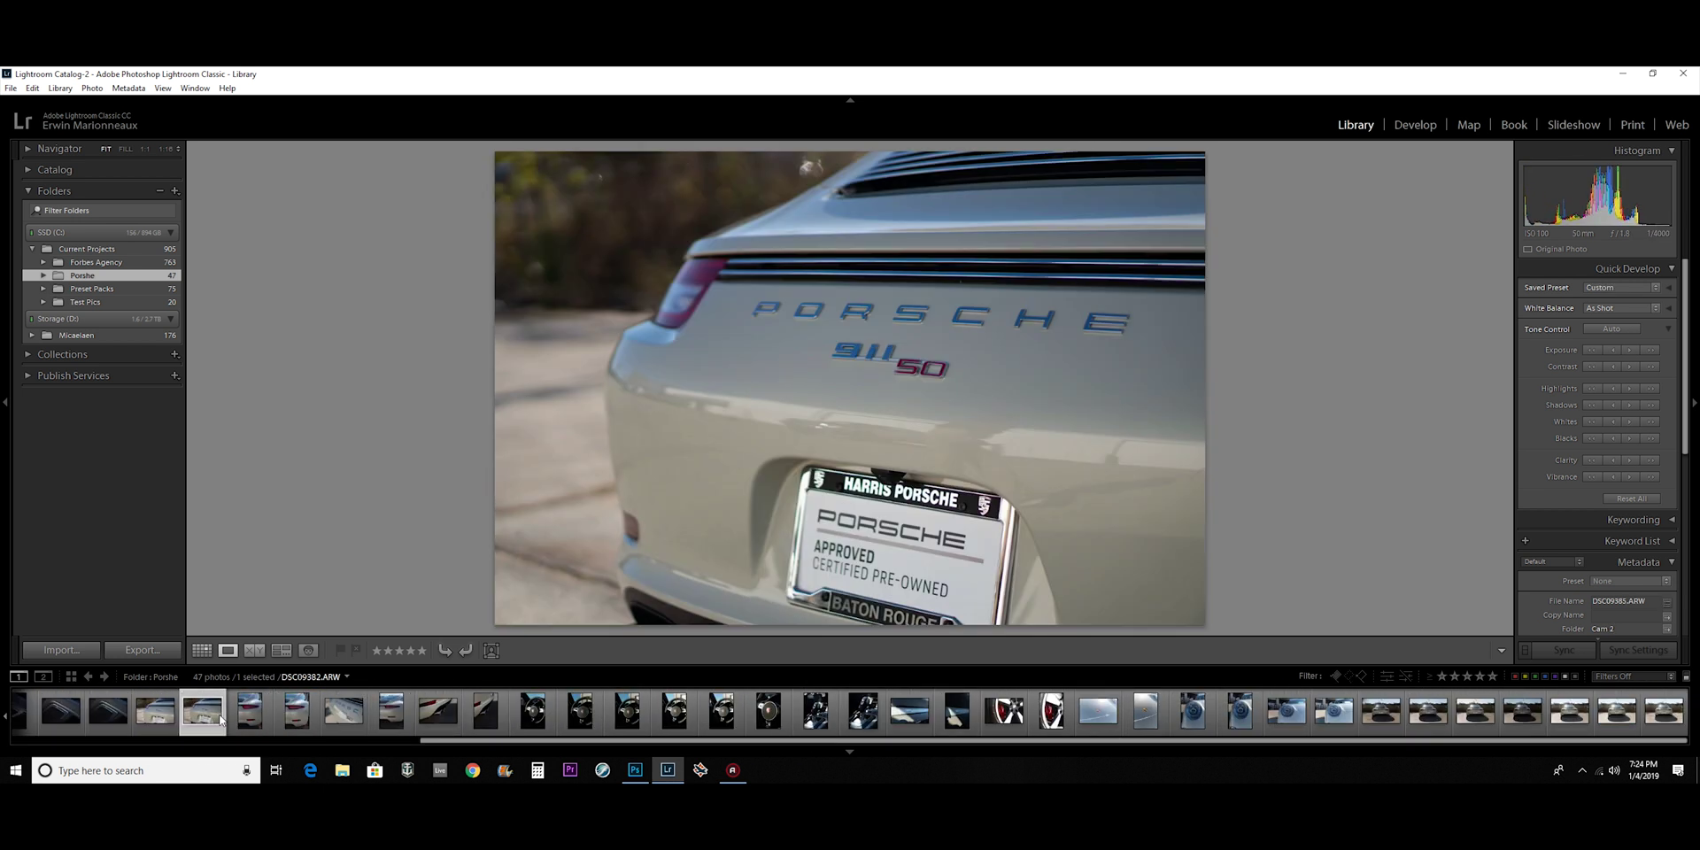
pyautogui.scroll(5, 566, 742)
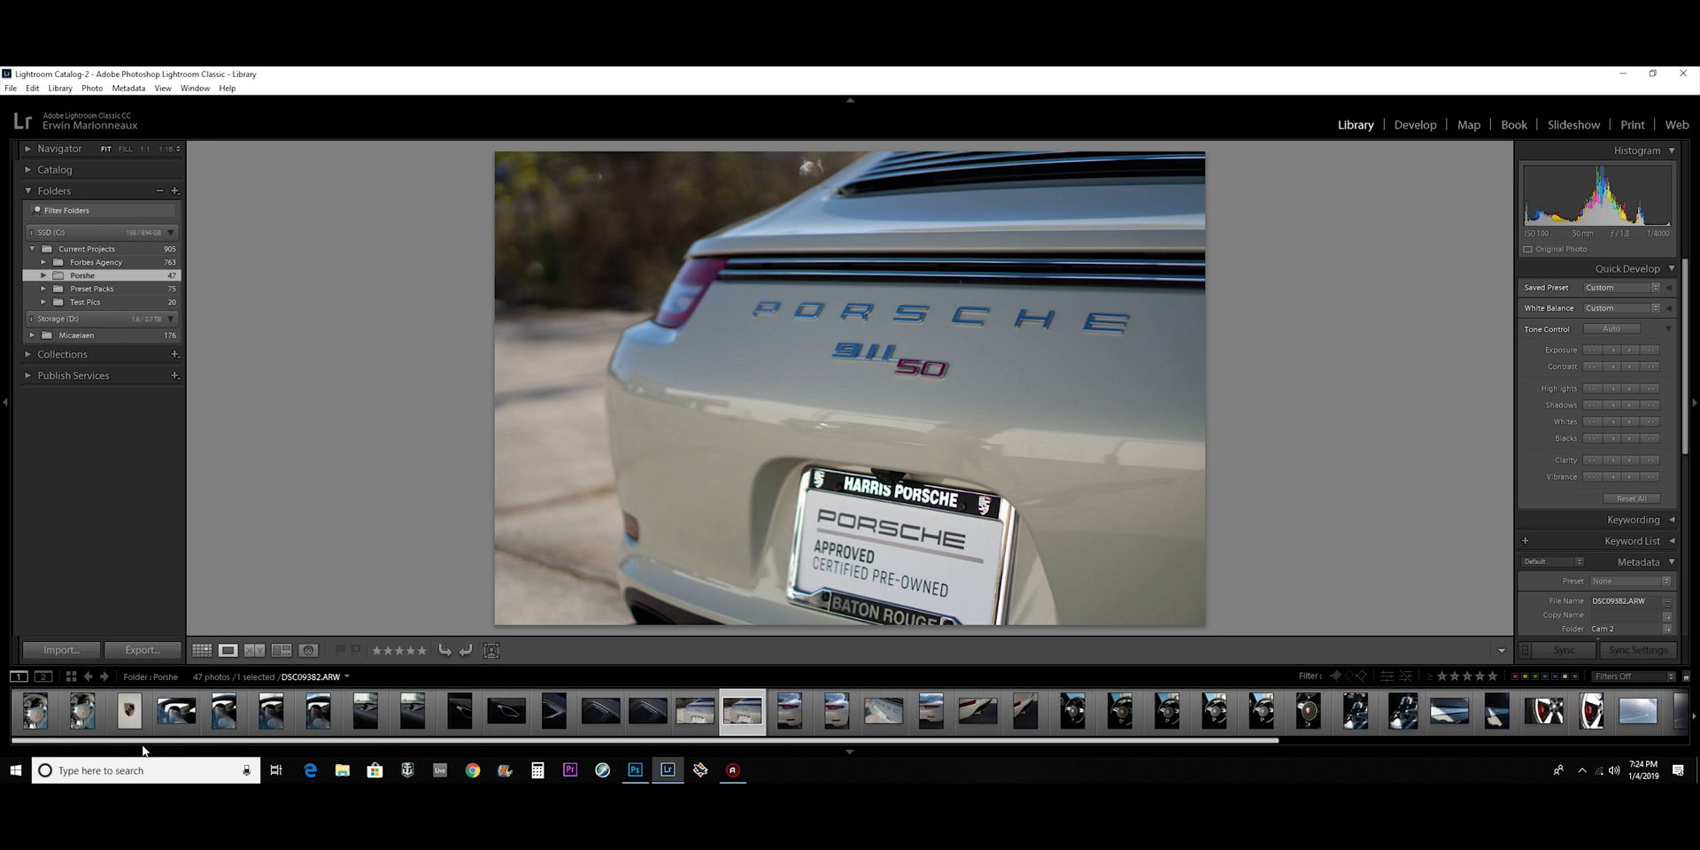
# - Add the seat photo to the selection, compare it with the rear shot, then view it alone in Loupe
pyautogui.click(635, 769)
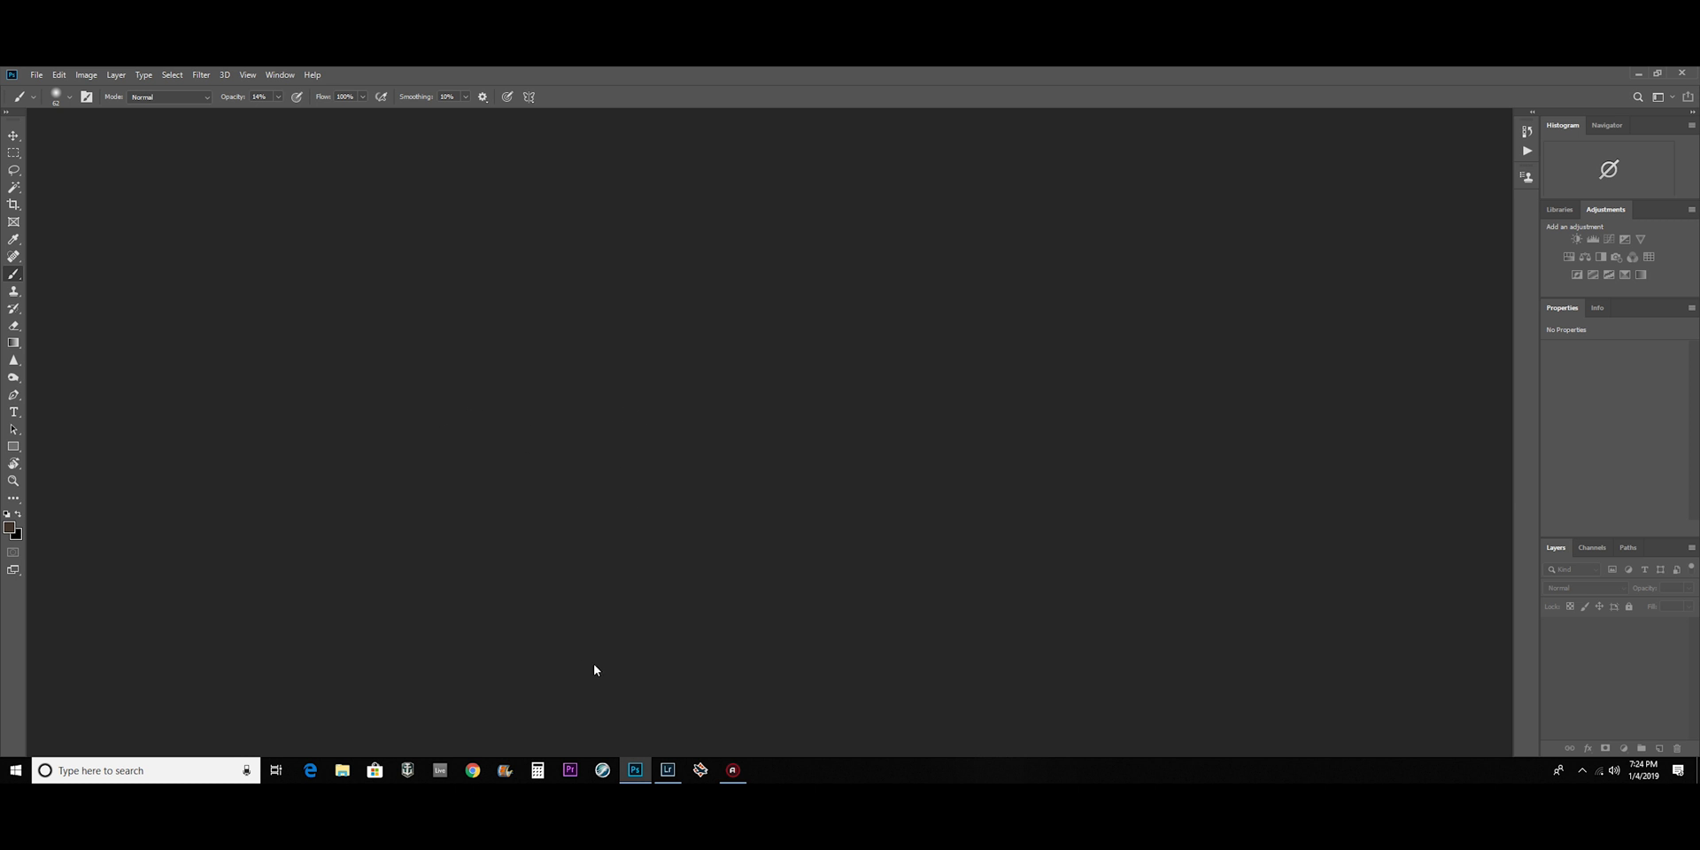
pyautogui.click(668, 769)
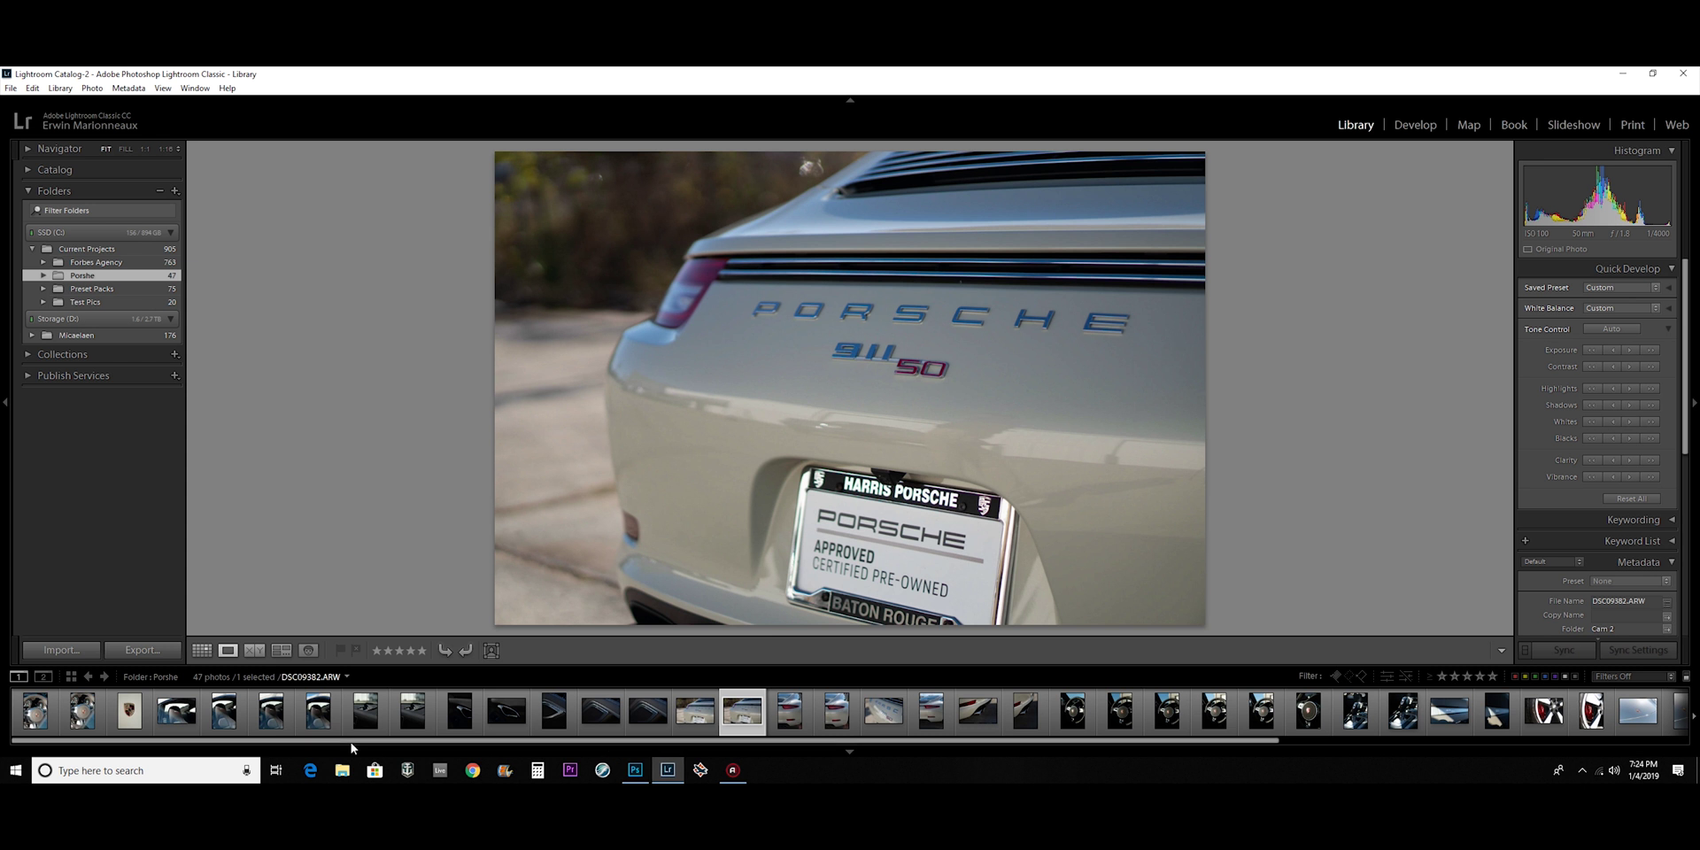
pyautogui.keyDown('ctrl'); pyautogui.click(176, 710); pyautogui.keyUp('ctrl')
pyautogui.click(255, 651)
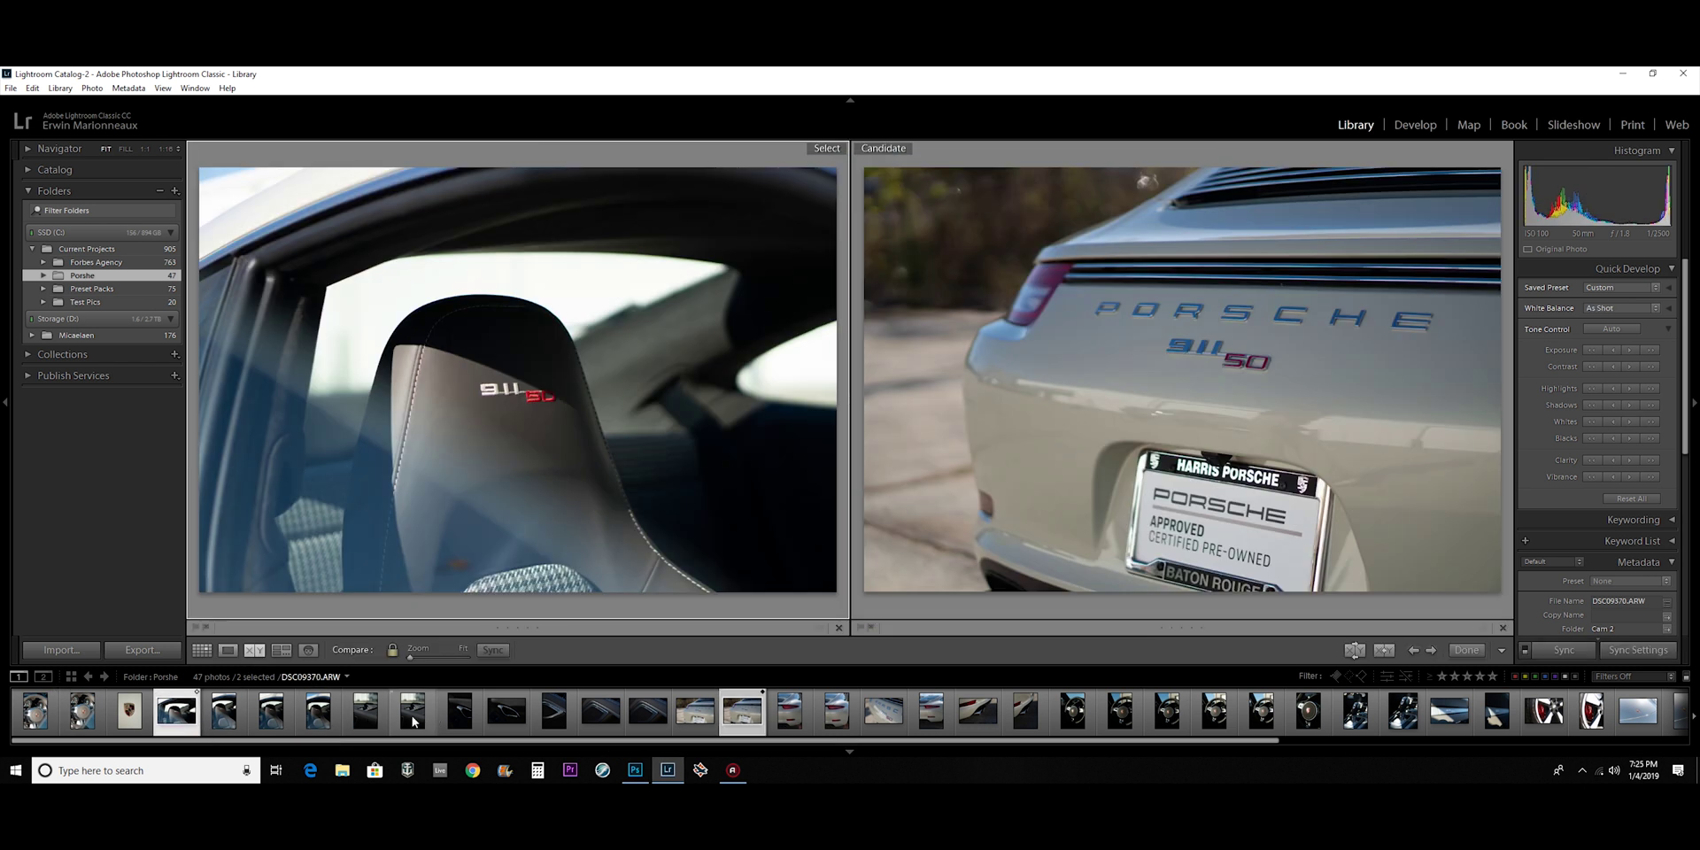
pyautogui.click(227, 650)
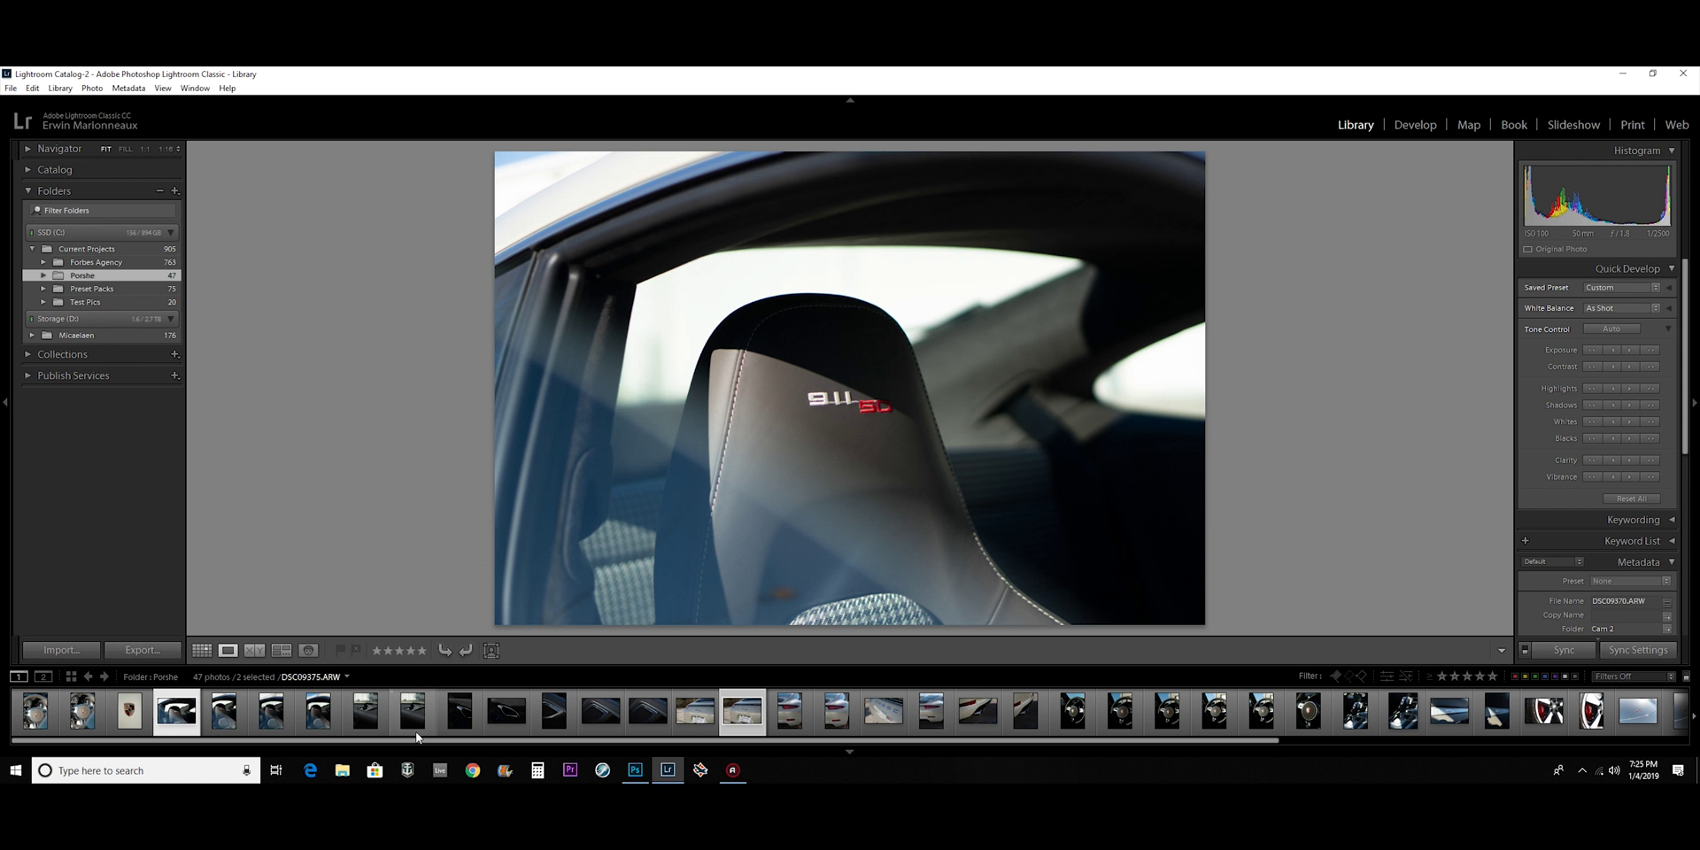
# - Rate the steering-wheel photo and two other shots one star, then test and clear the rating filter
pyautogui.click(35, 711)
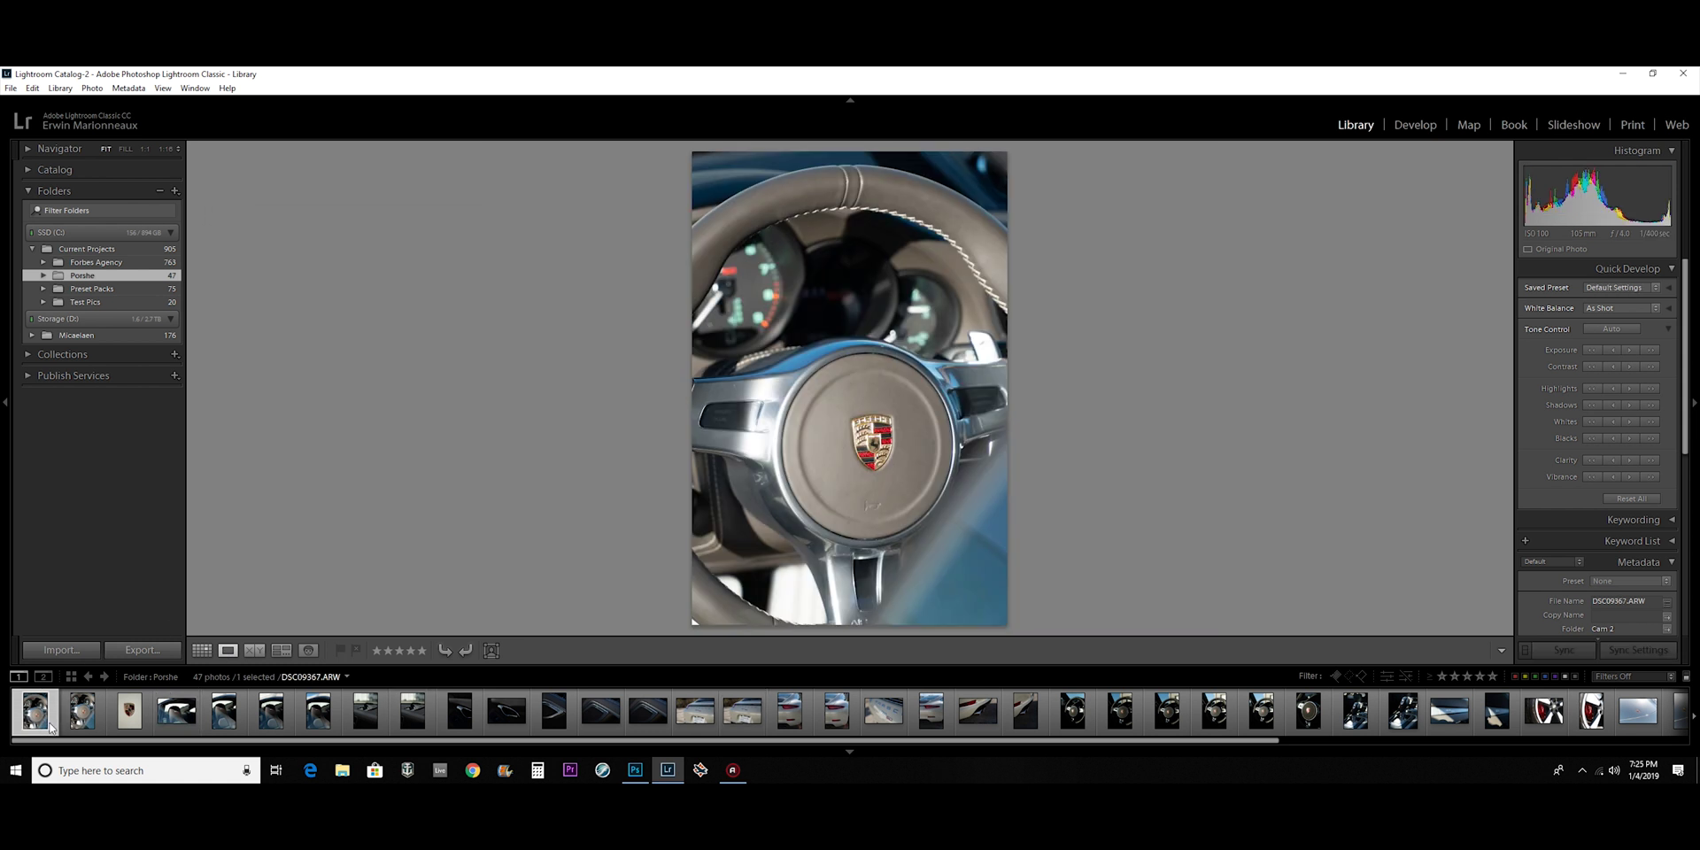
pyautogui.keyDown('ctrl'); pyautogui.click(318, 710); pyautogui.keyUp('ctrl')
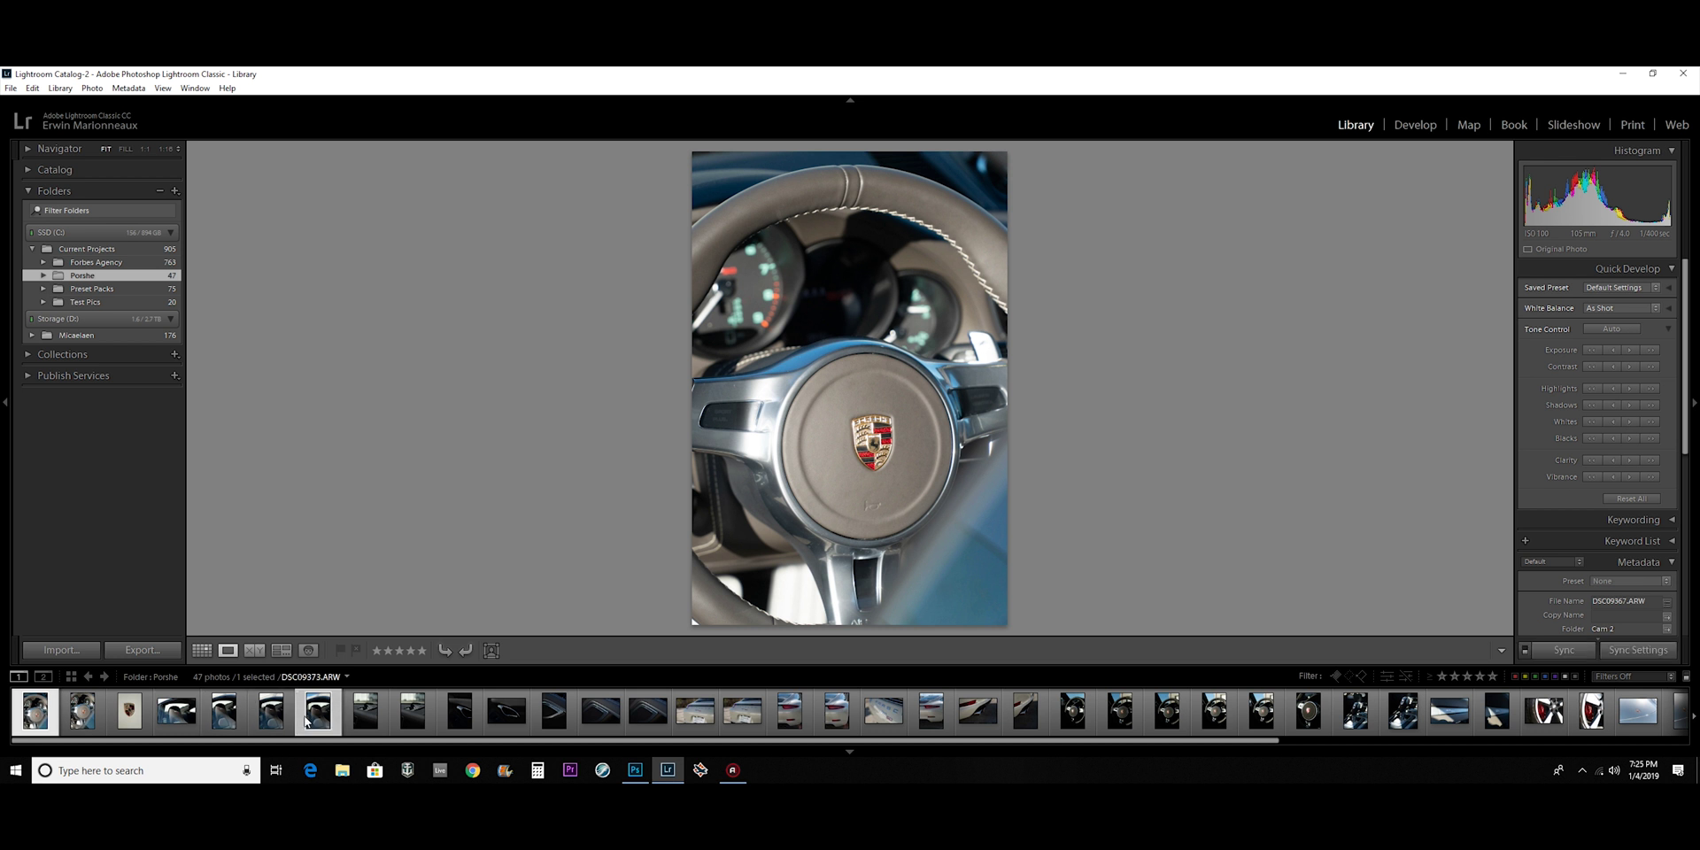
pyautogui.keyDown('ctrl'); pyautogui.click(789, 713); pyautogui.keyUp('ctrl')
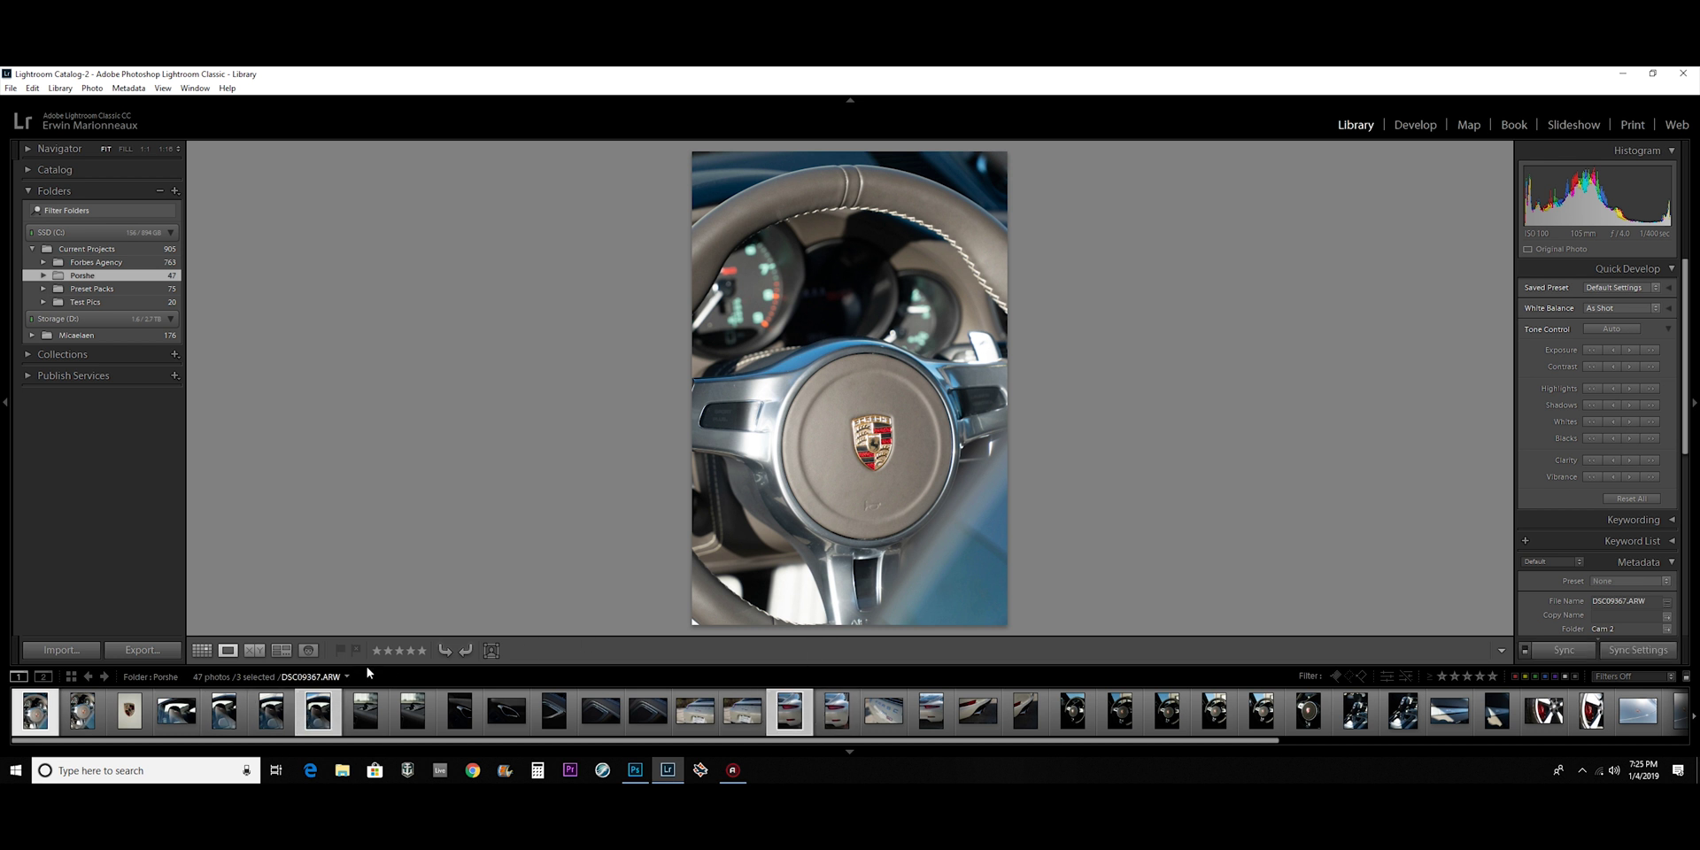
pyautogui.rightClick(790, 726)
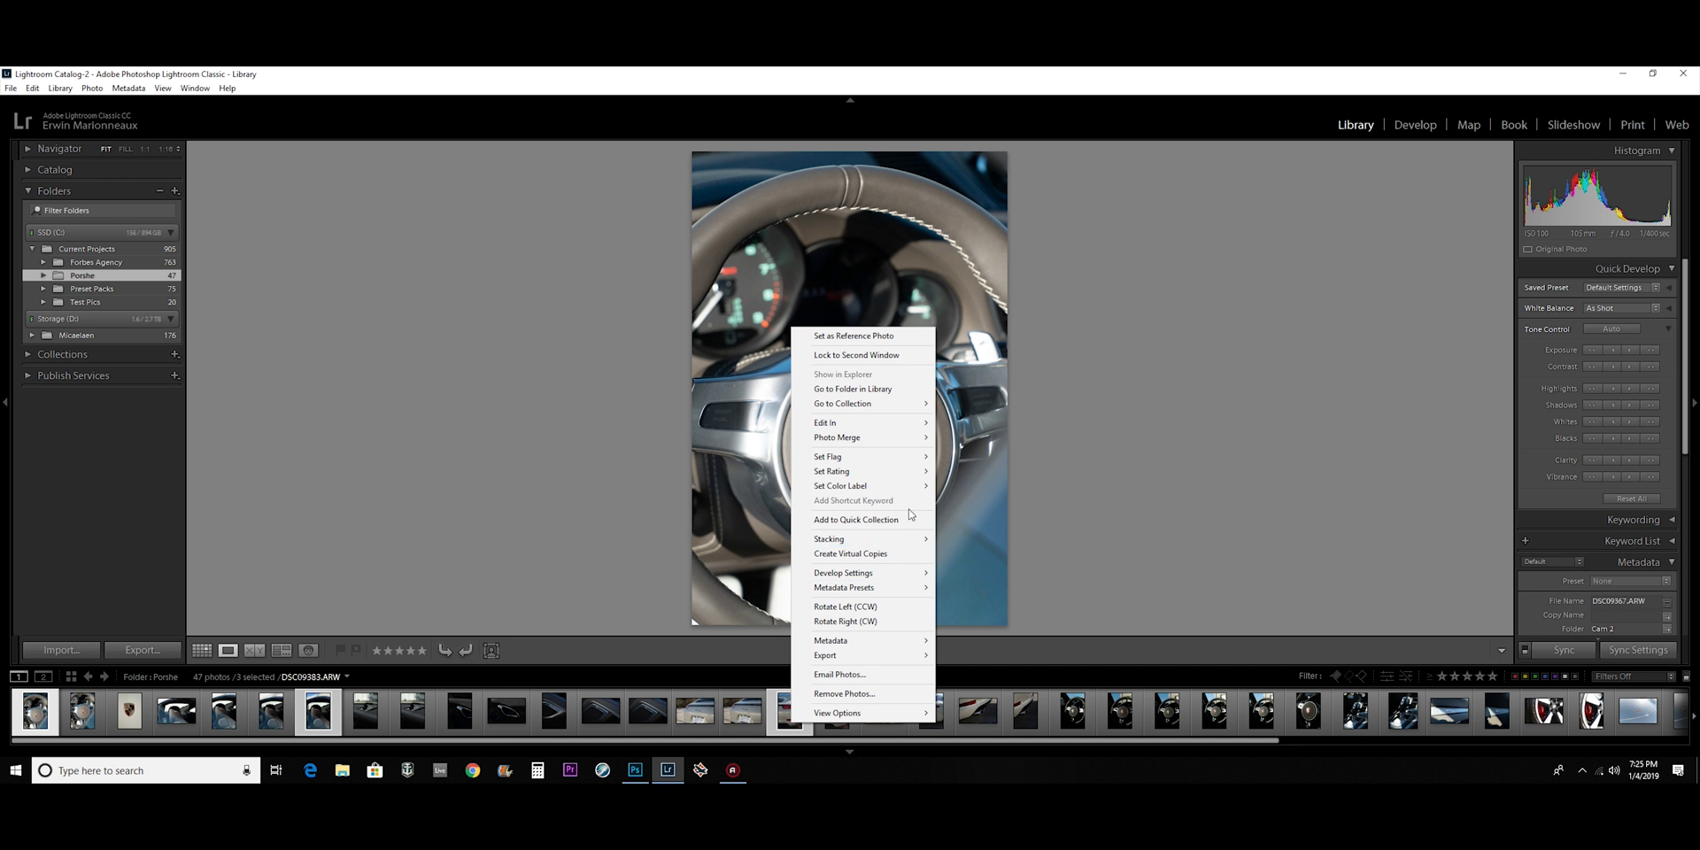
pyautogui.moveTo(912, 471)
pyautogui.click(973, 485)
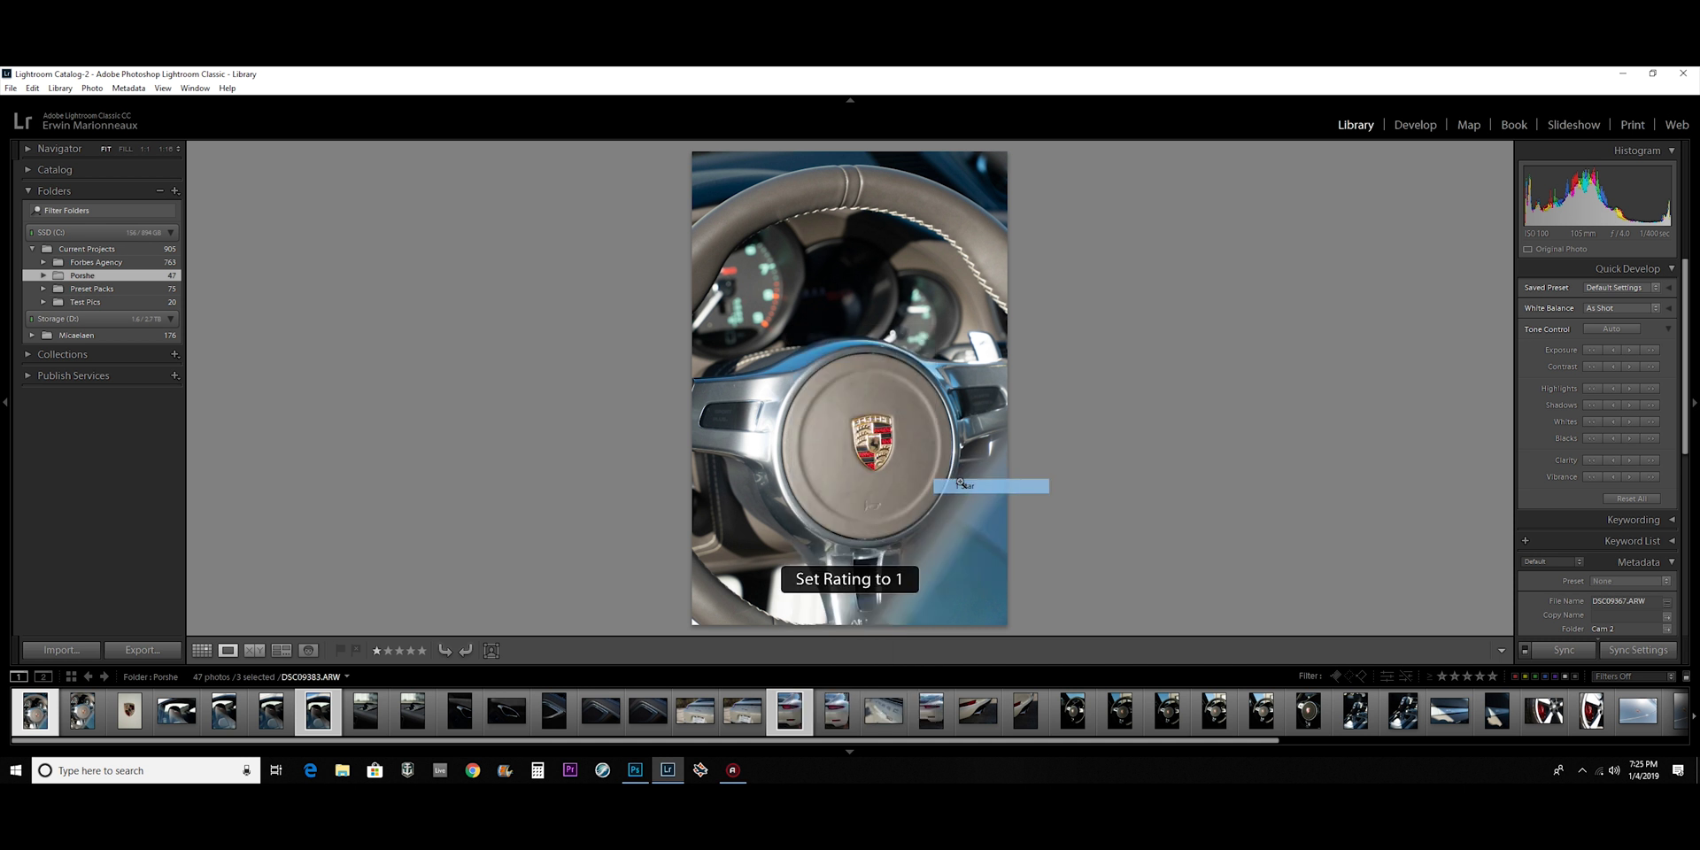
pyautogui.click(1442, 676)
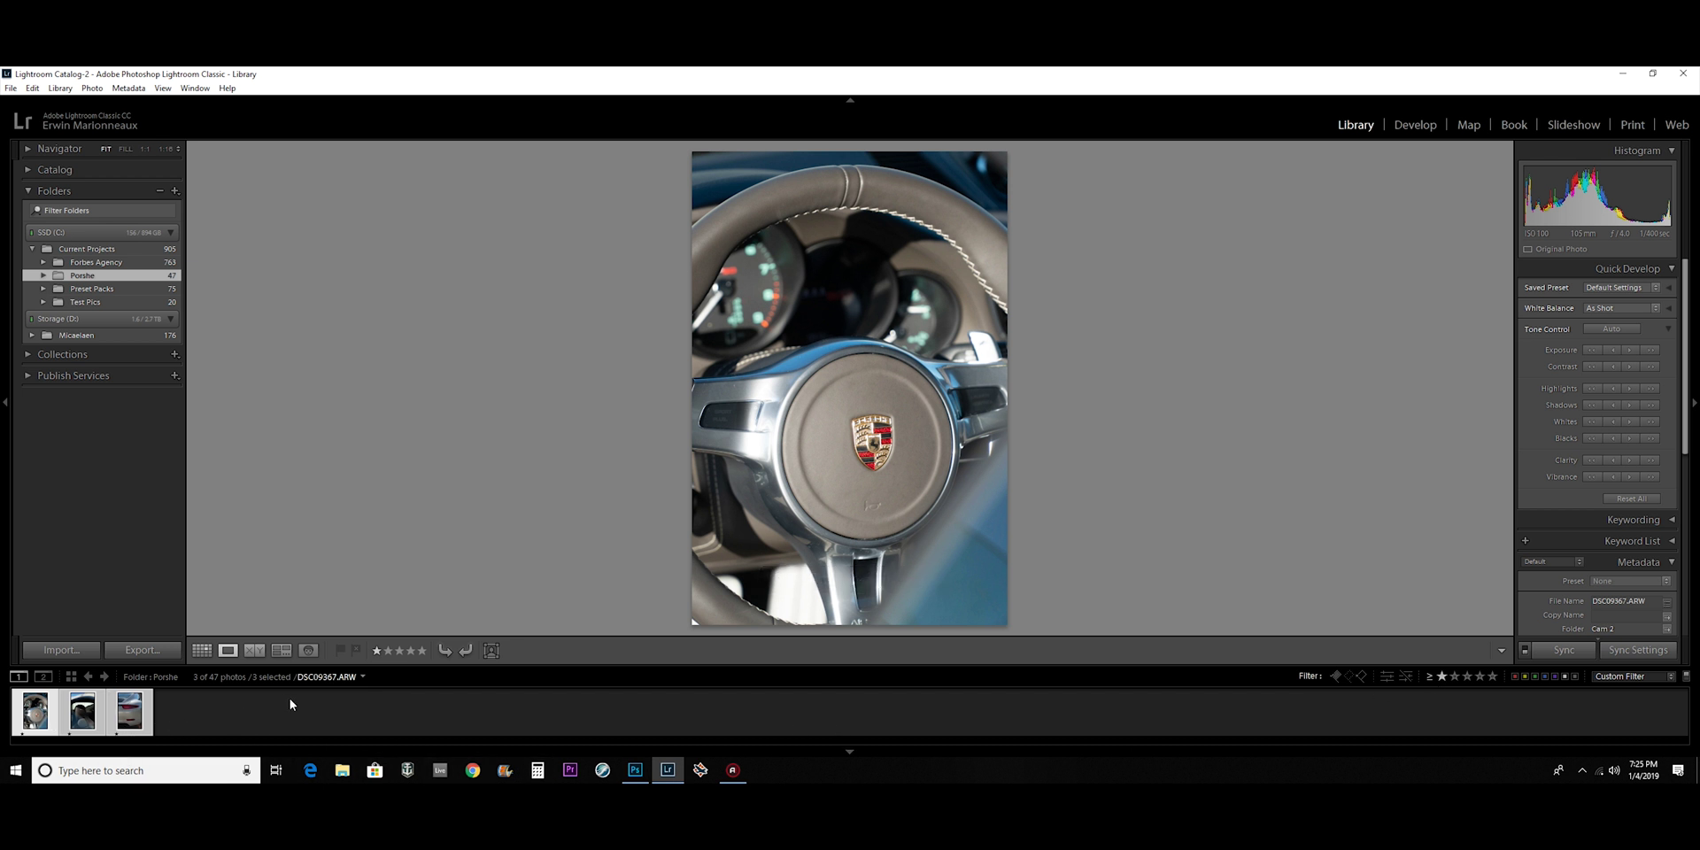
pyautogui.click(1442, 676)
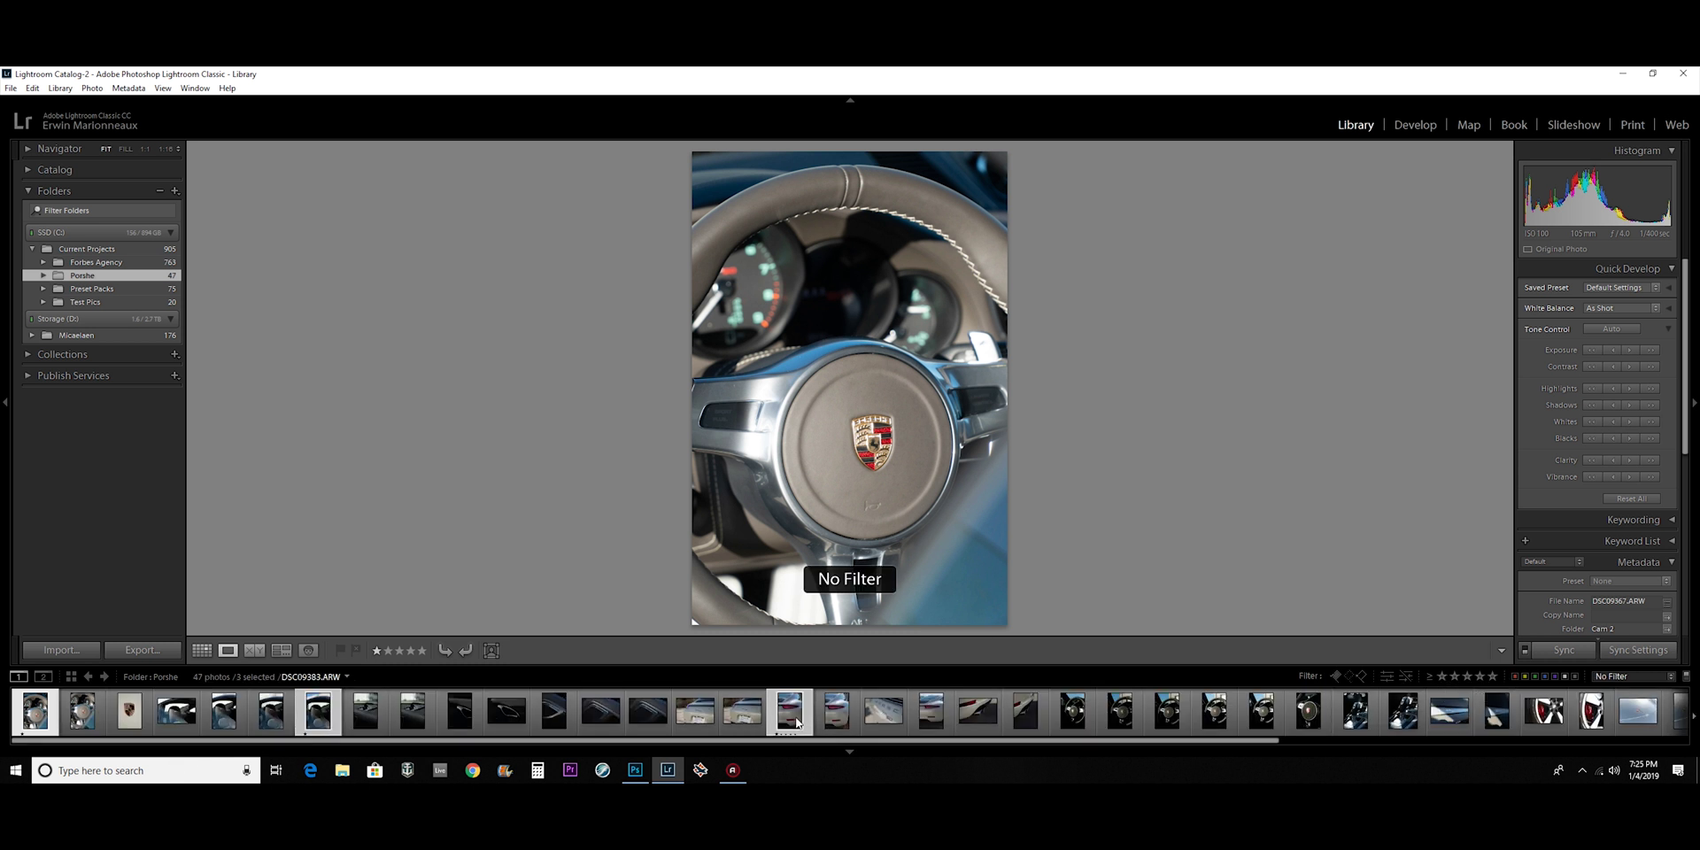
# - Give the three selected photos a red colour label, then test and clear the colour-label filter
pyautogui.rightClick(791, 717)
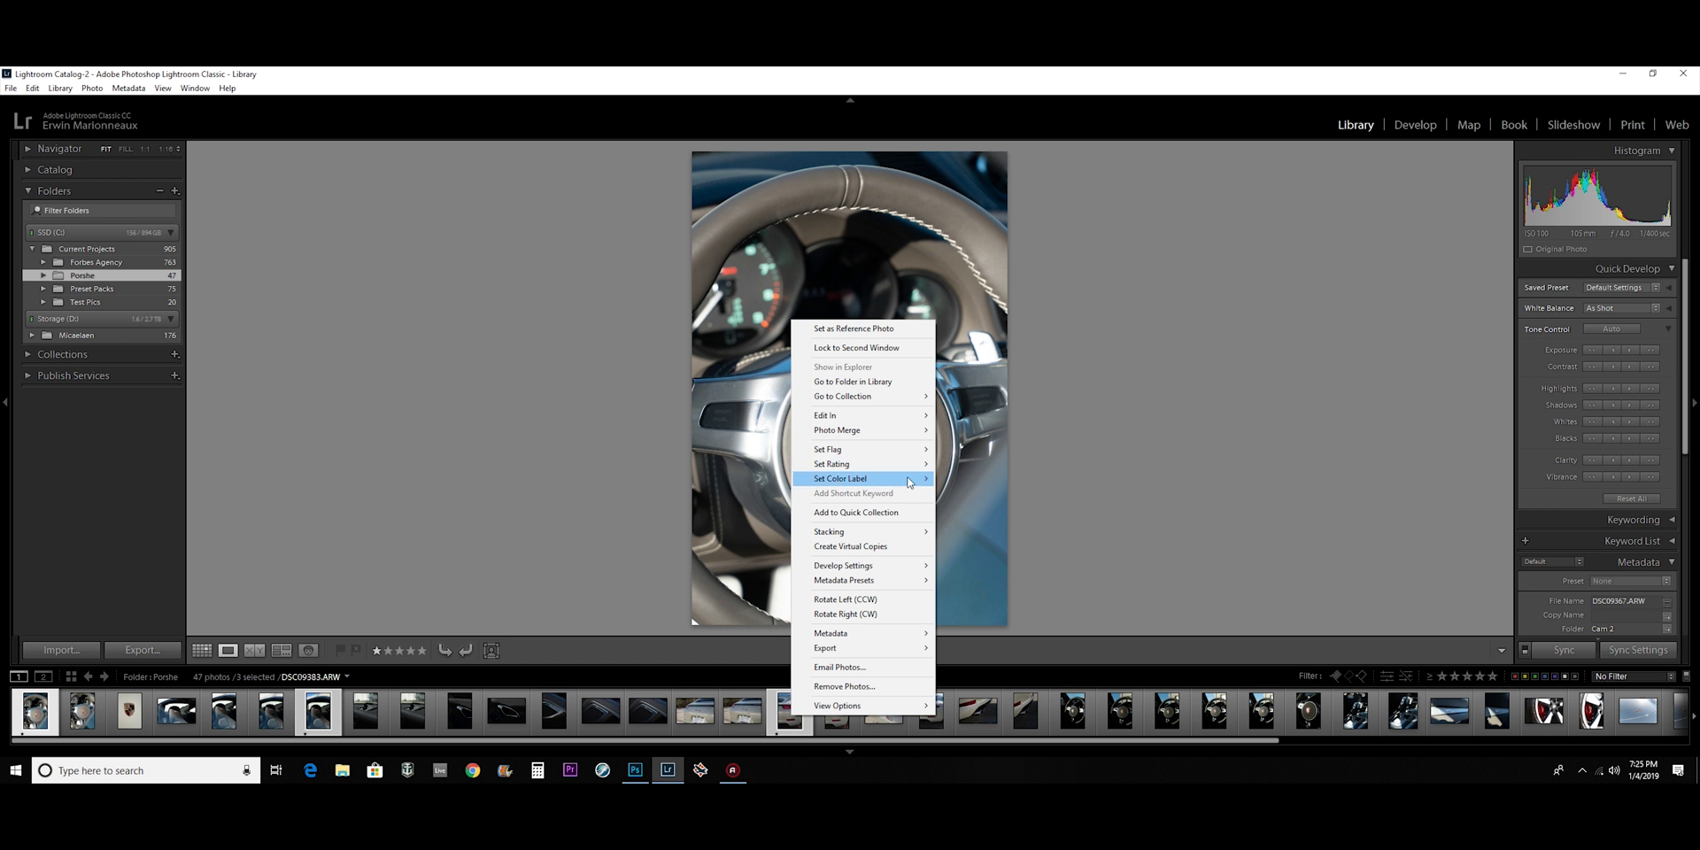
pyautogui.click(961, 479)
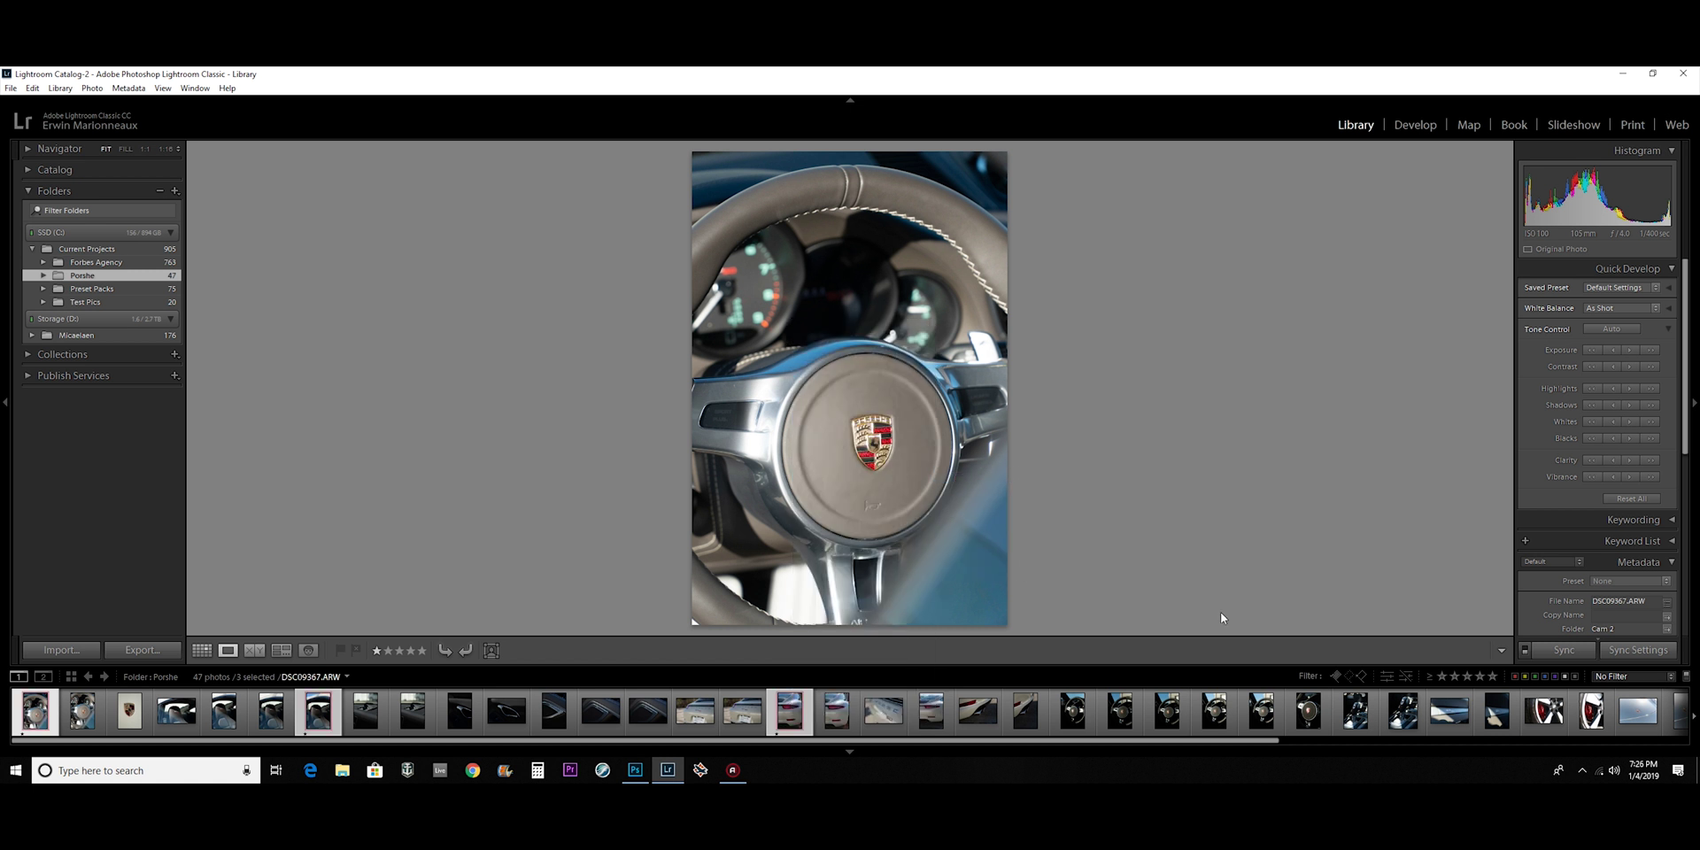
pyautogui.click(1514, 677)
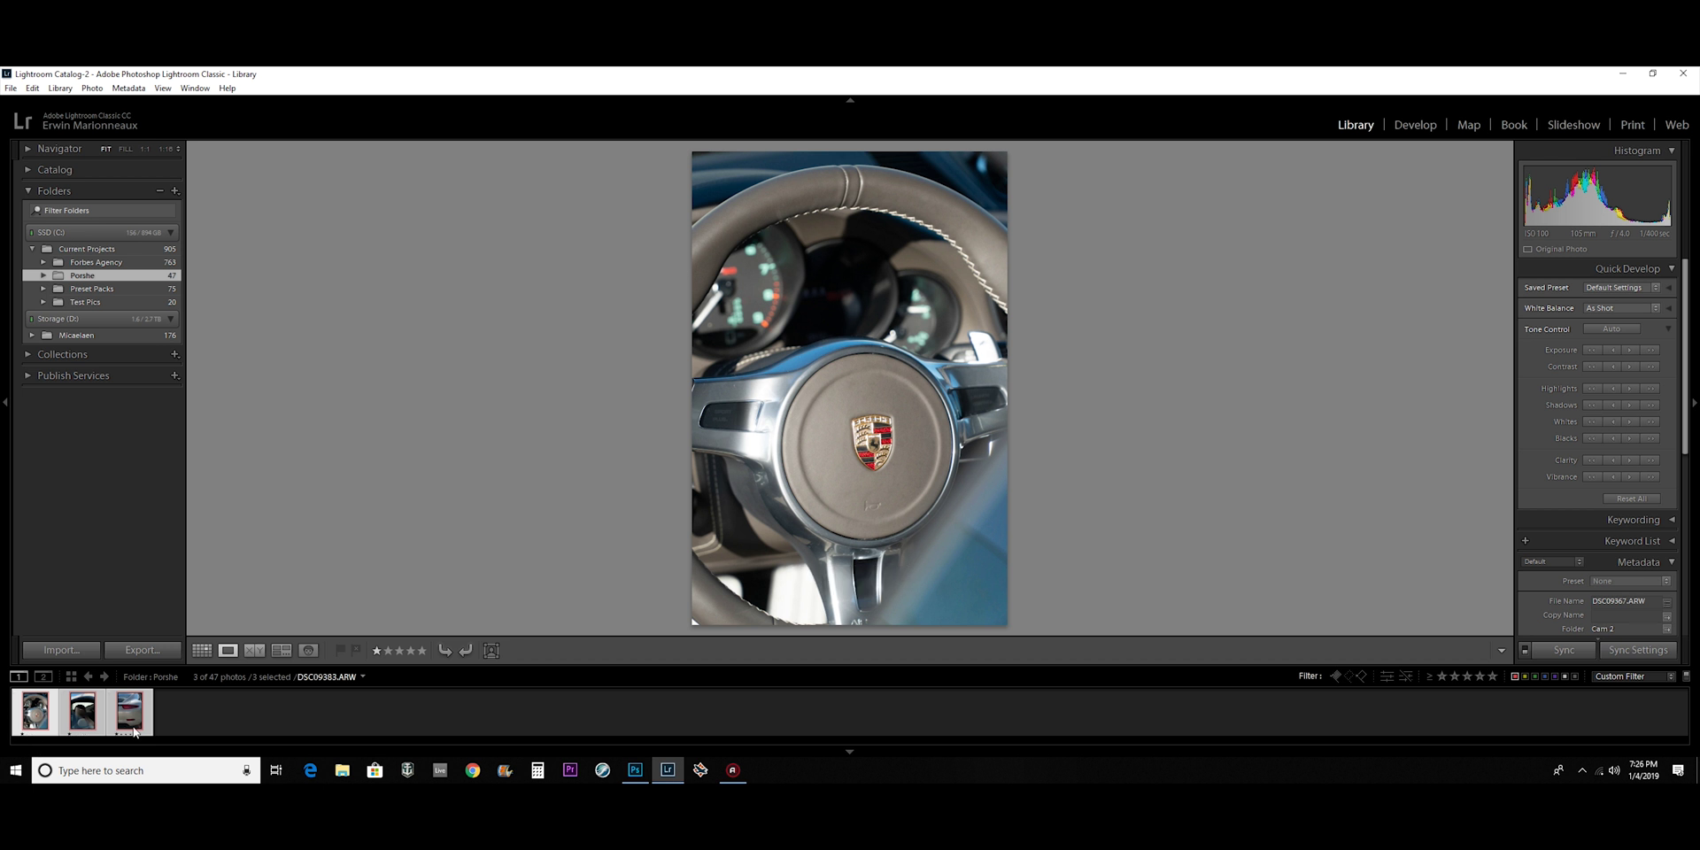
pyautogui.click(1515, 677)
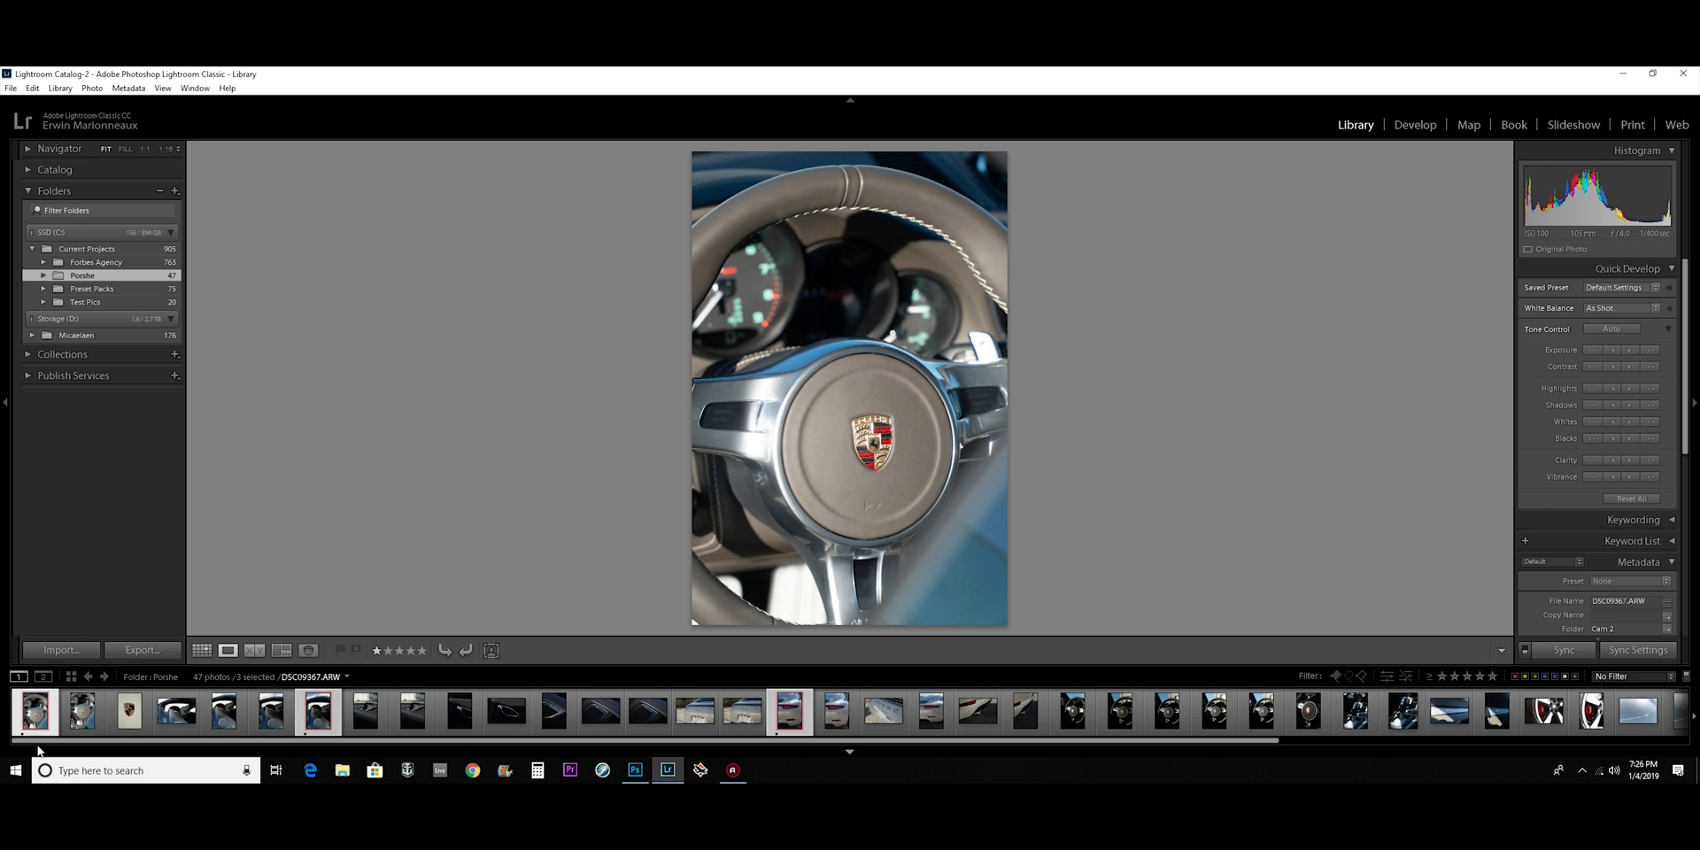
pyautogui.moveTo(46, 748); pyautogui.dragTo(658, 752)
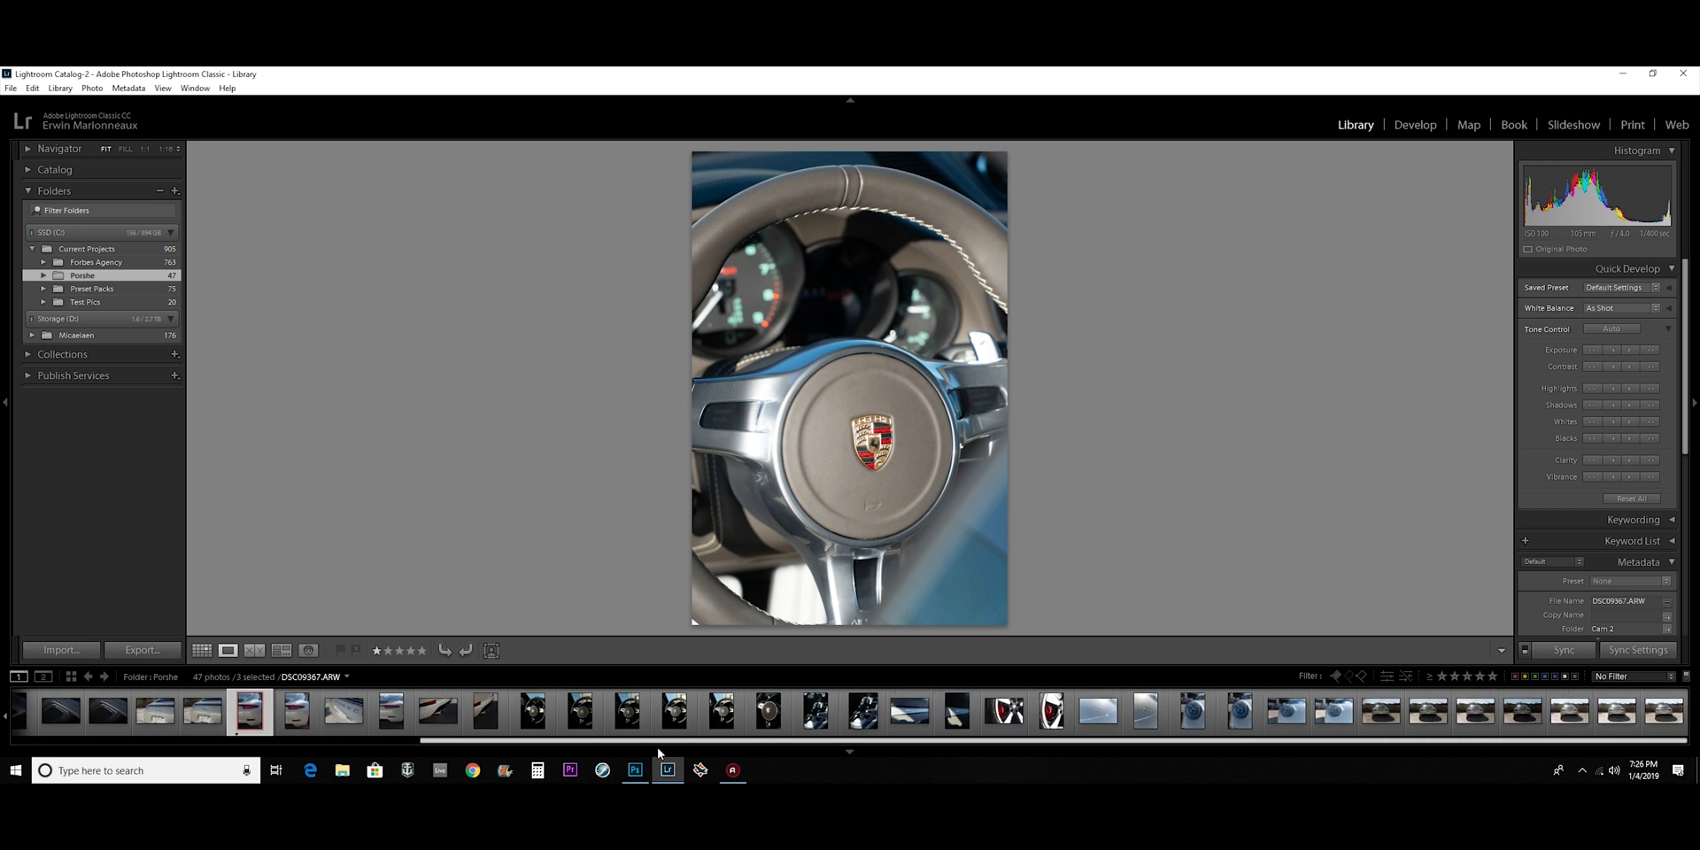
# - Filter the filmstrip to photos rated one star or higher and display the steering-wheel photo
pyautogui.moveTo(873, 748); pyautogui.dragTo(460, 749)
pyautogui.click(1442, 675)
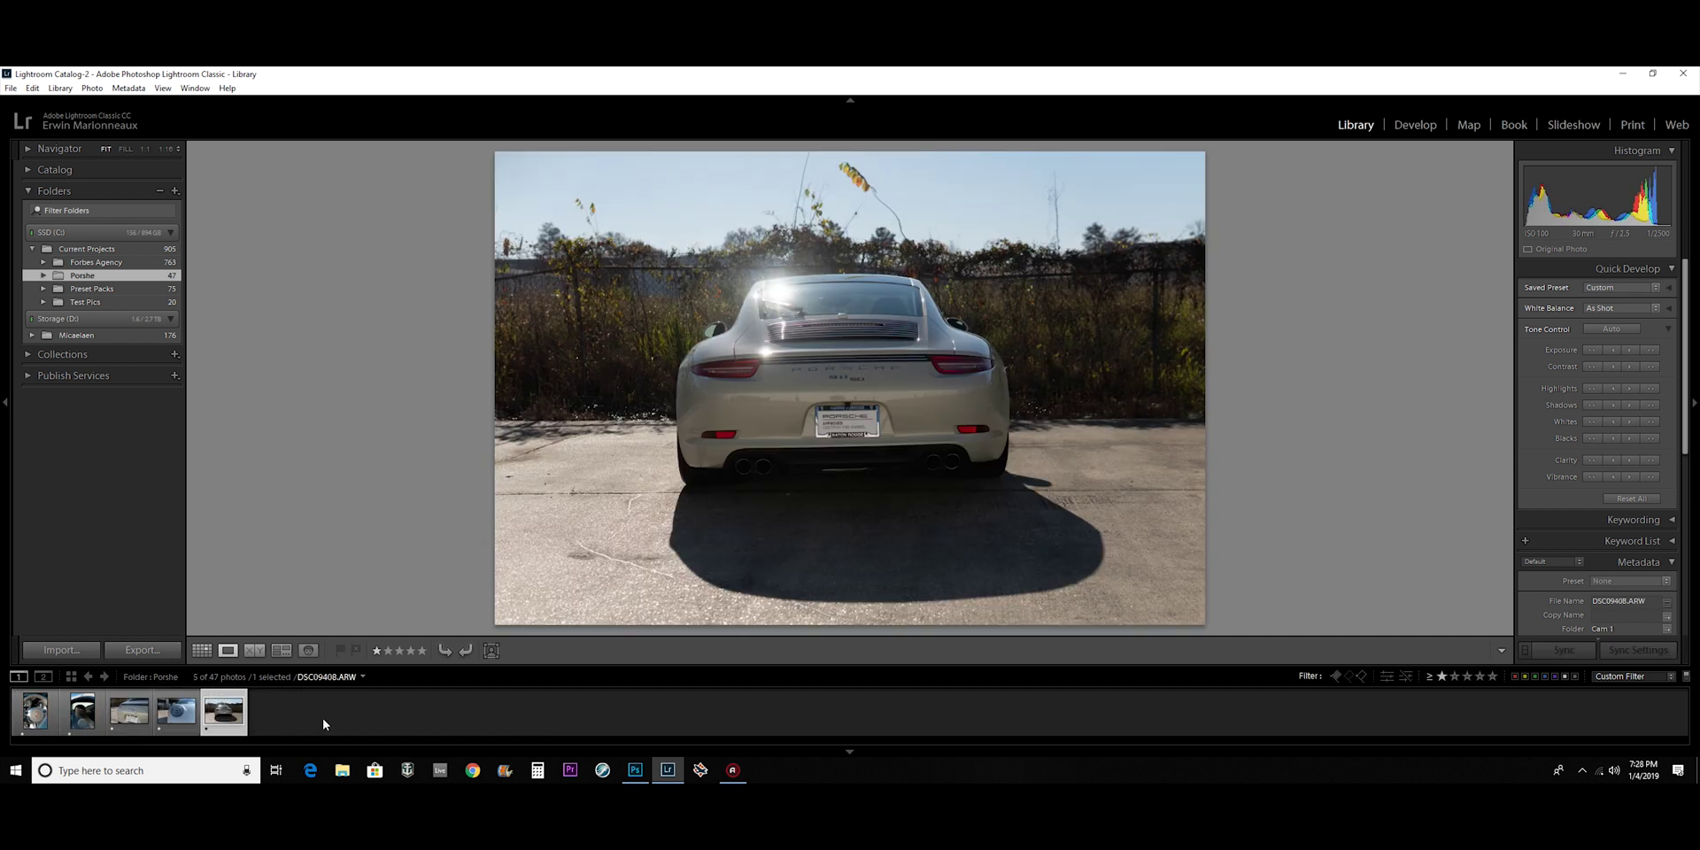
pyautogui.click(635, 770)
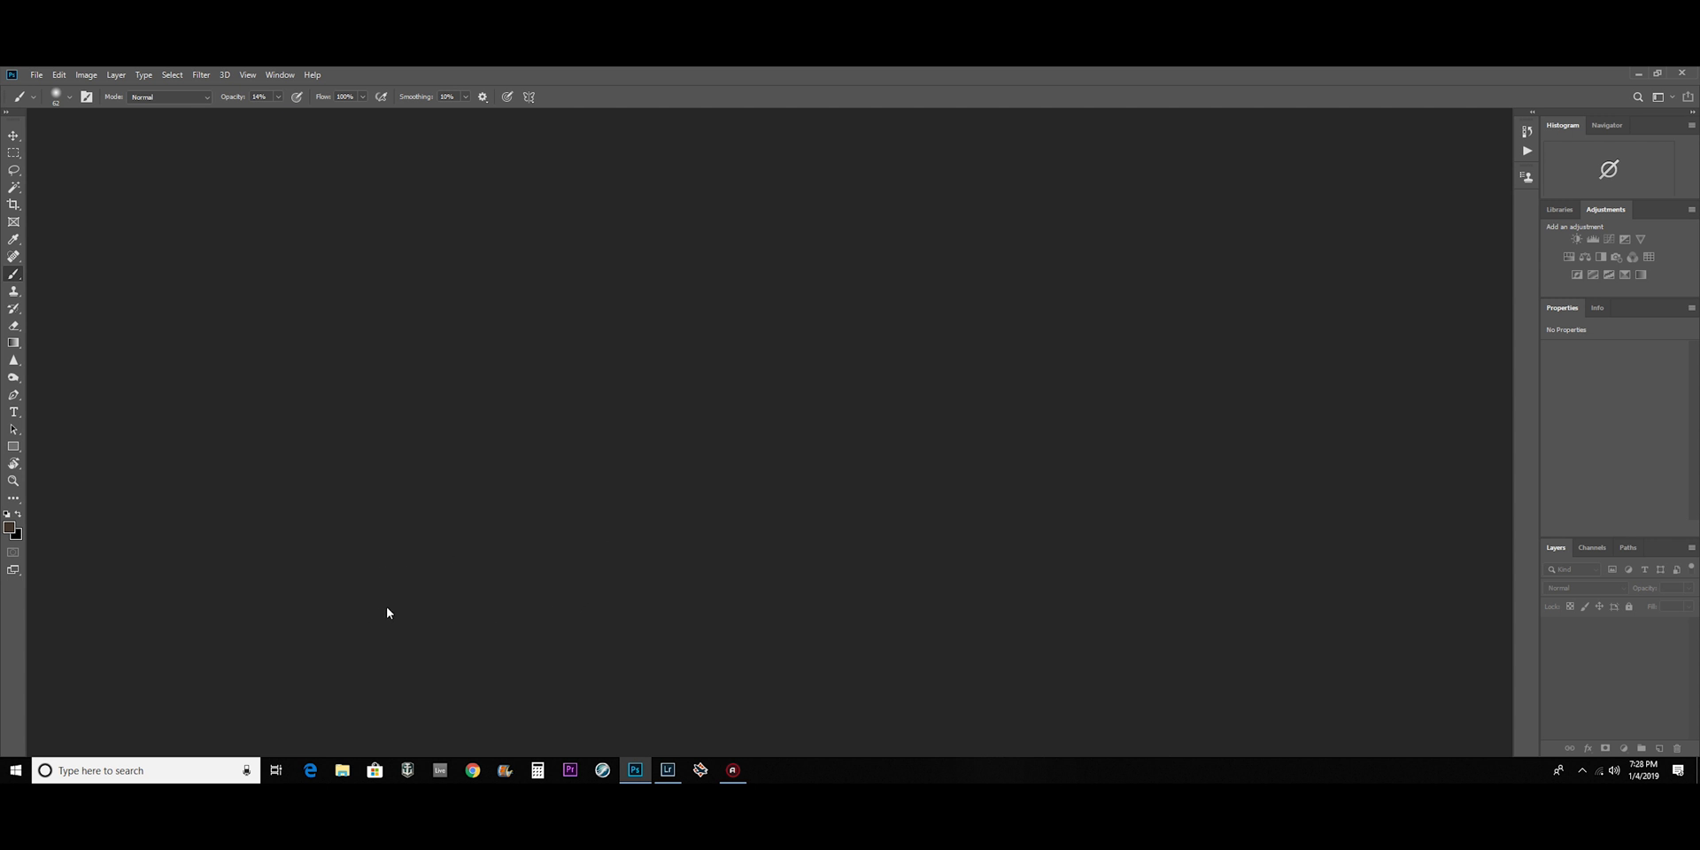
pyautogui.moveTo(671, 771)
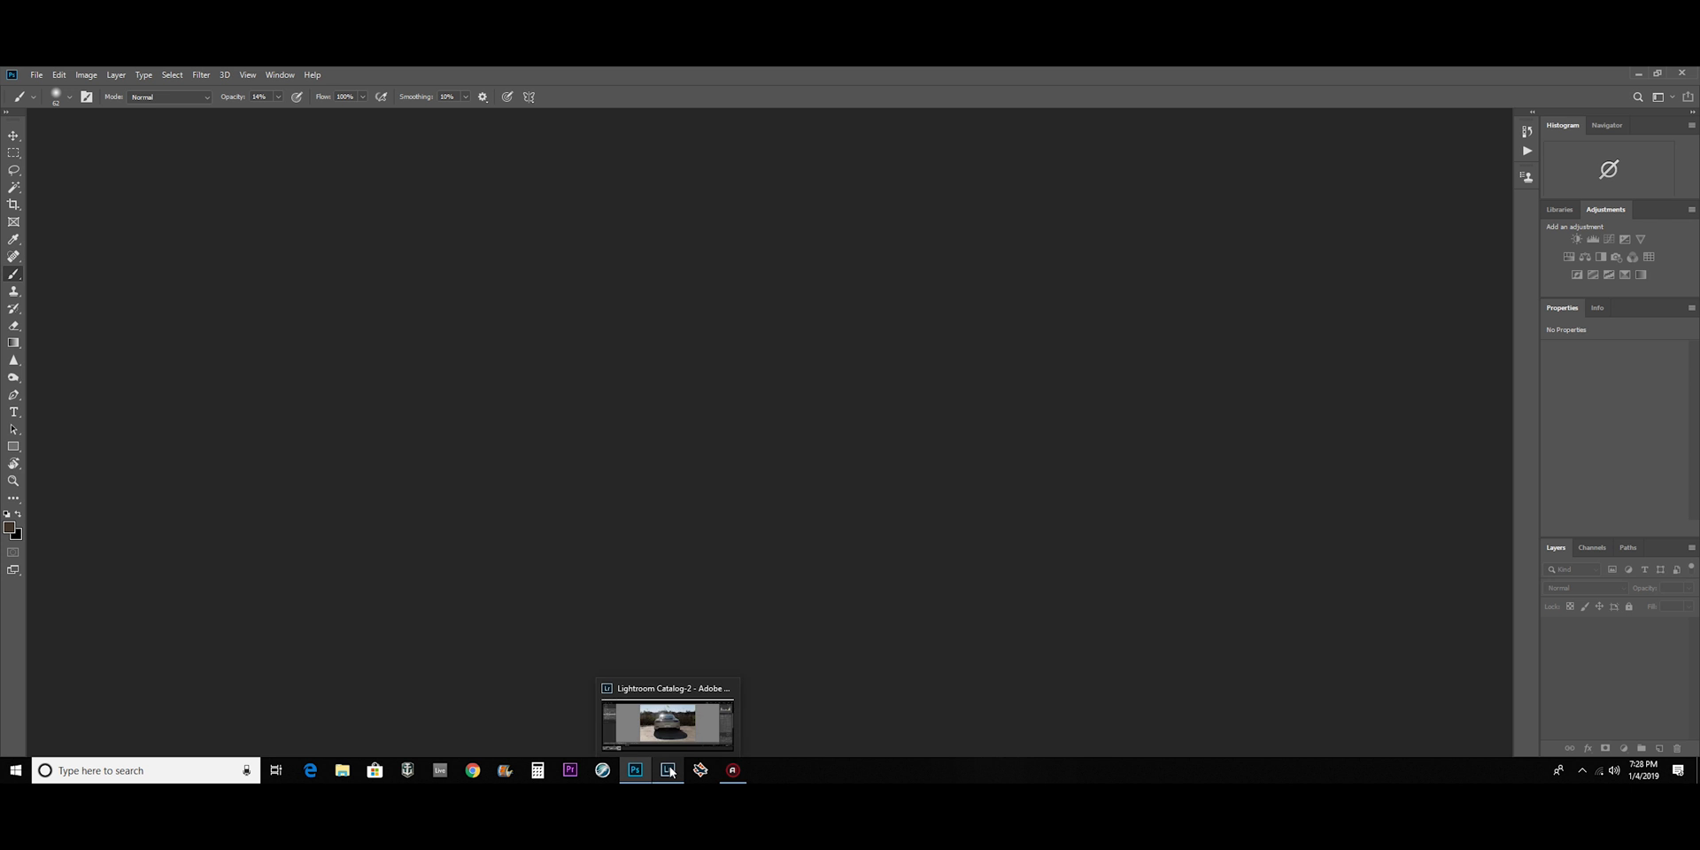
pyautogui.click(670, 771)
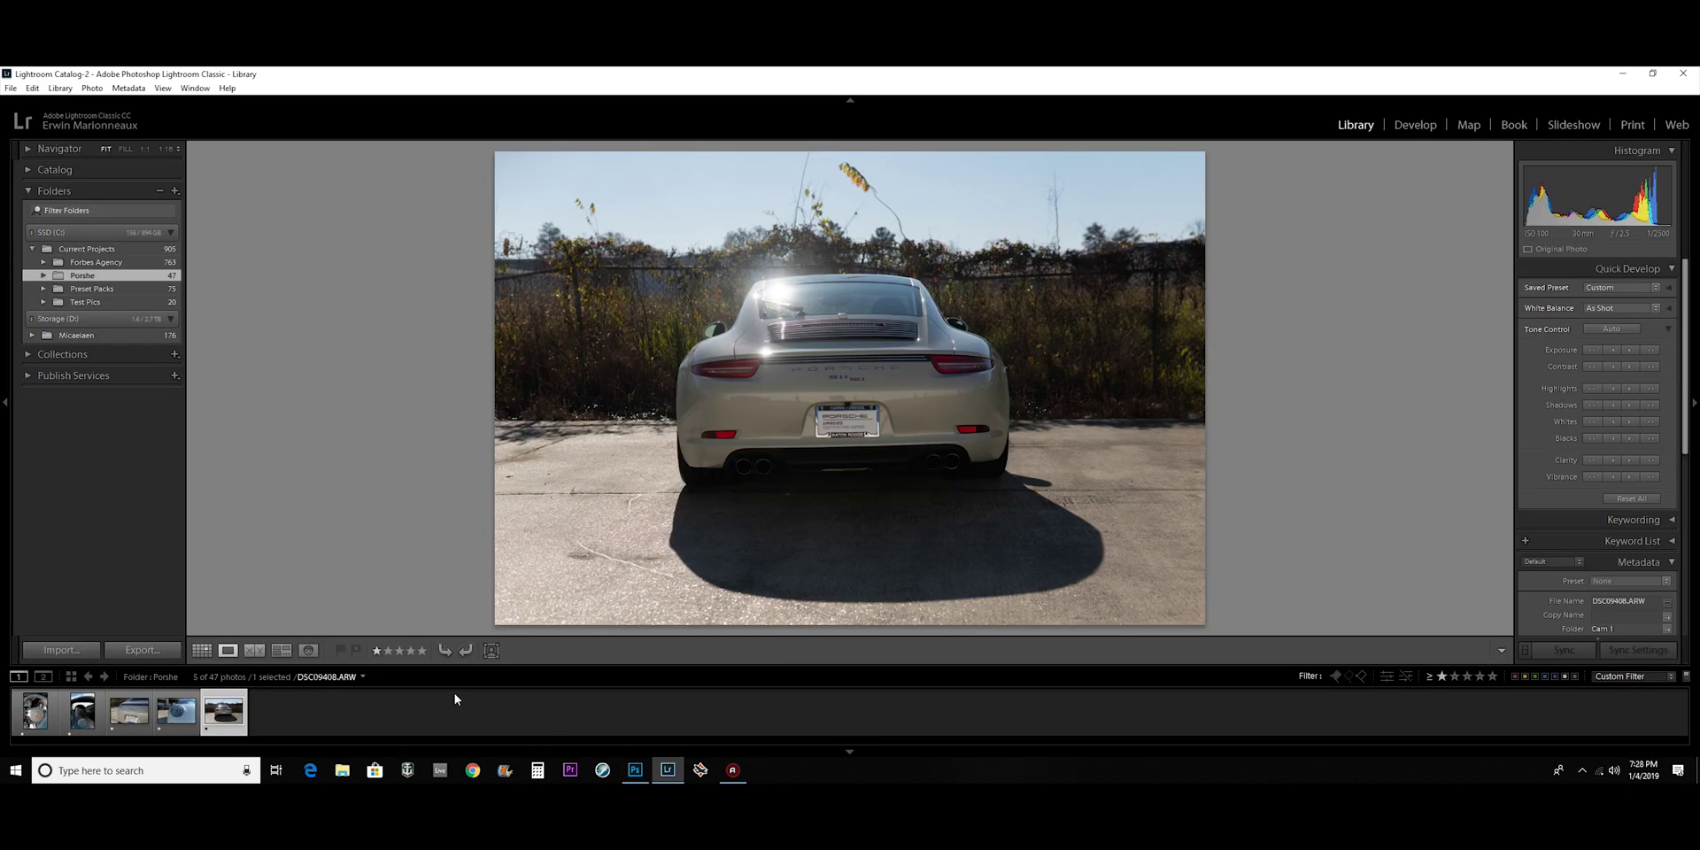
pyautogui.click(36, 711)
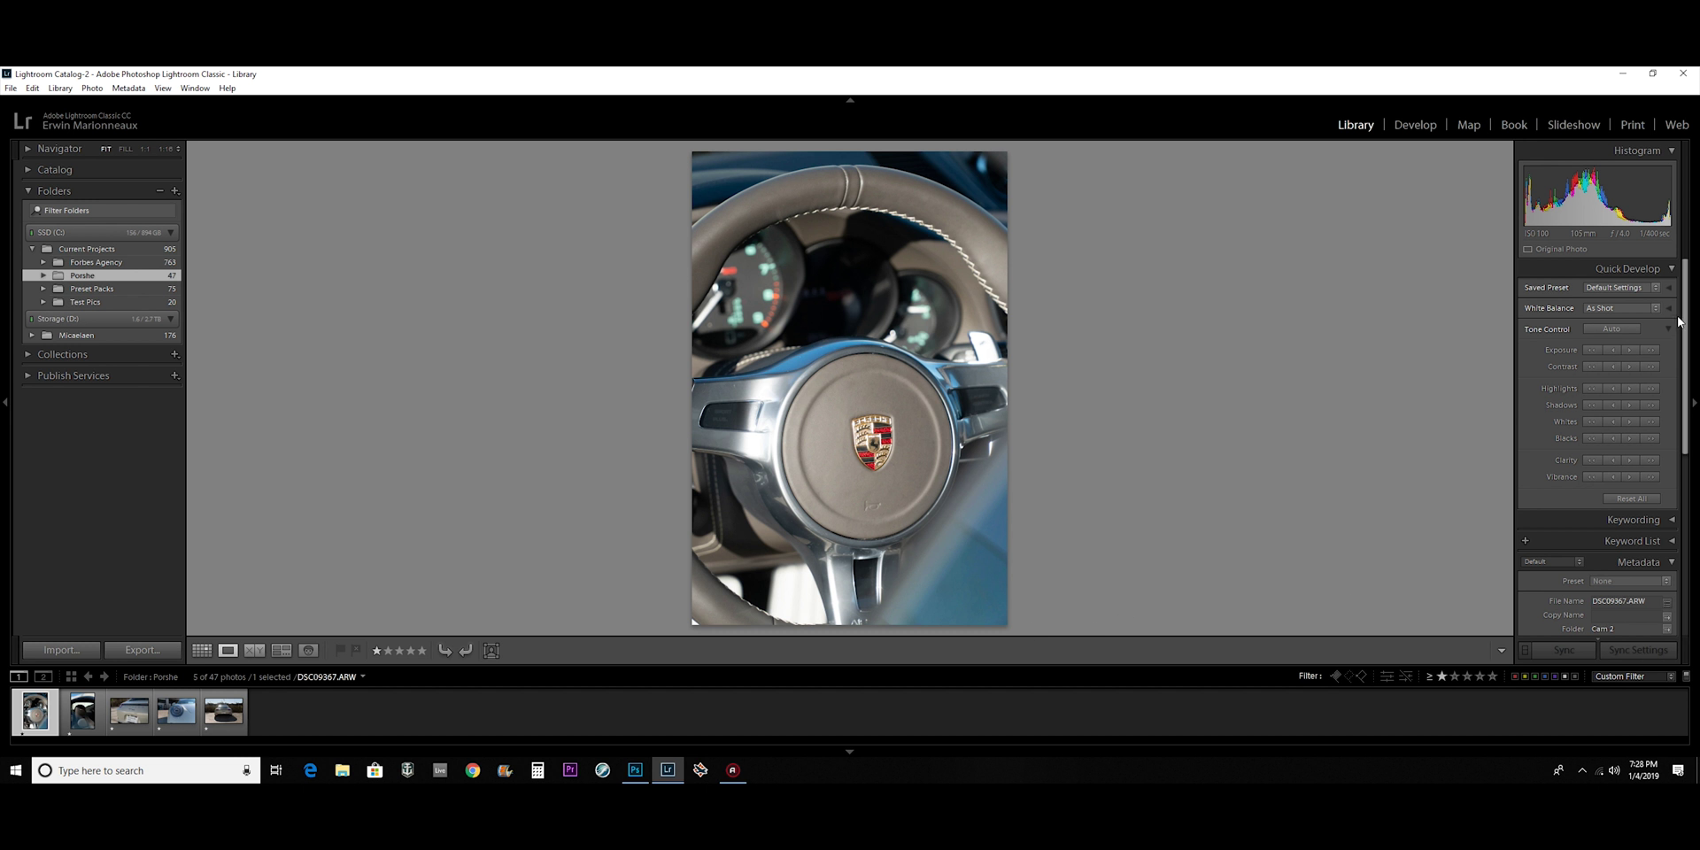
# - Warm the steering-wheel photo to Temp 6615 in Develop and sync that edit to all five photos
pyautogui.click(1431, 134)
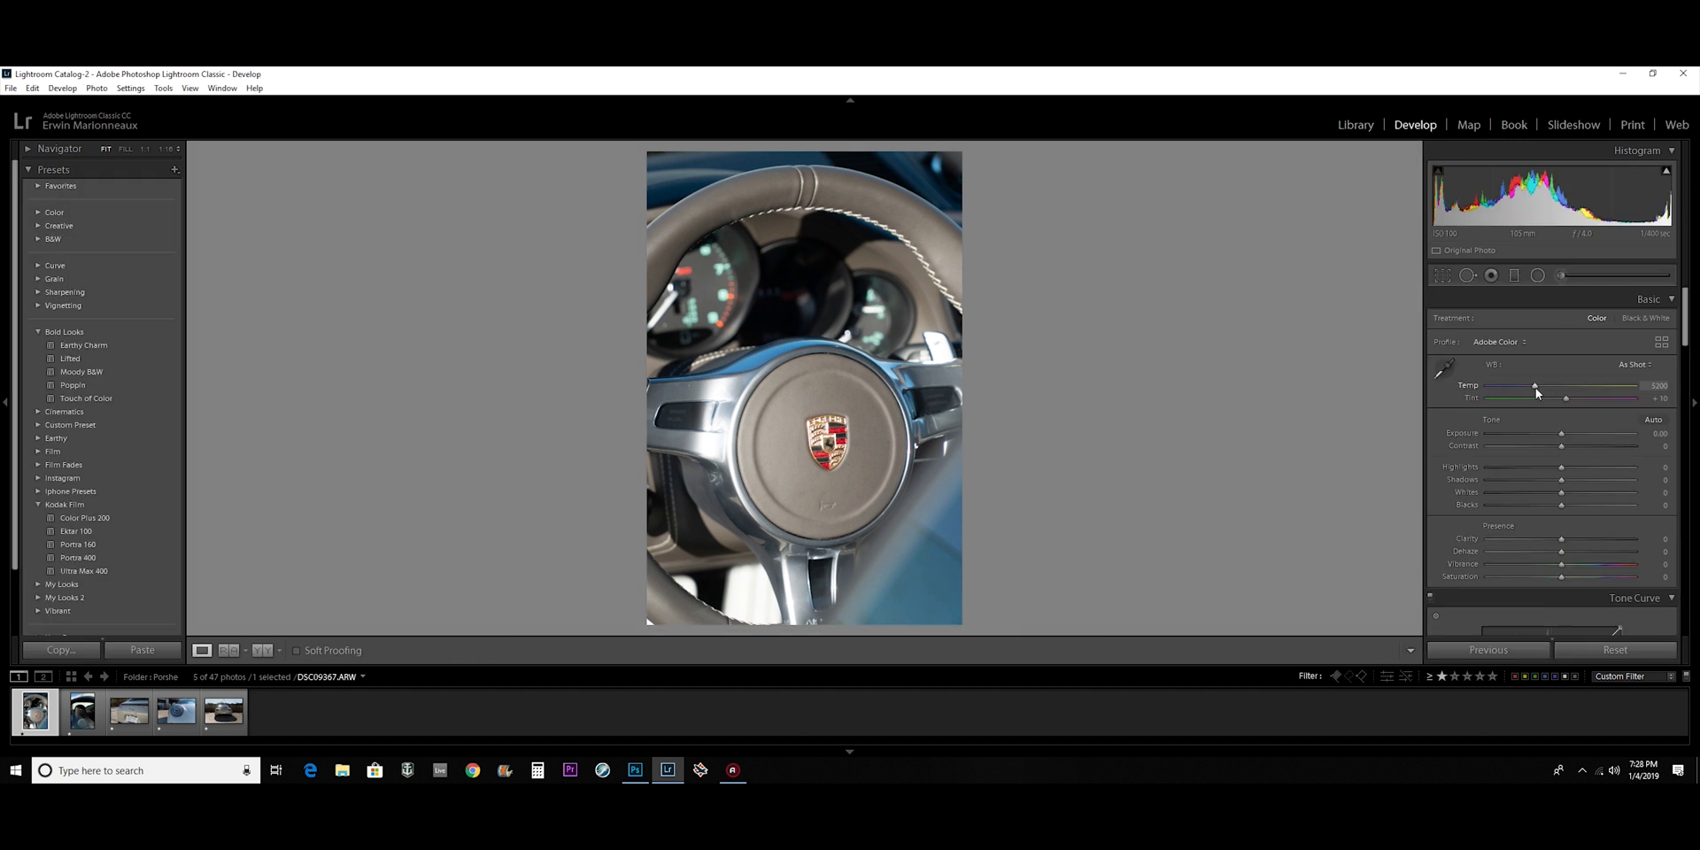
pyautogui.moveTo(1535, 386); pyautogui.dragTo(1533, 464)
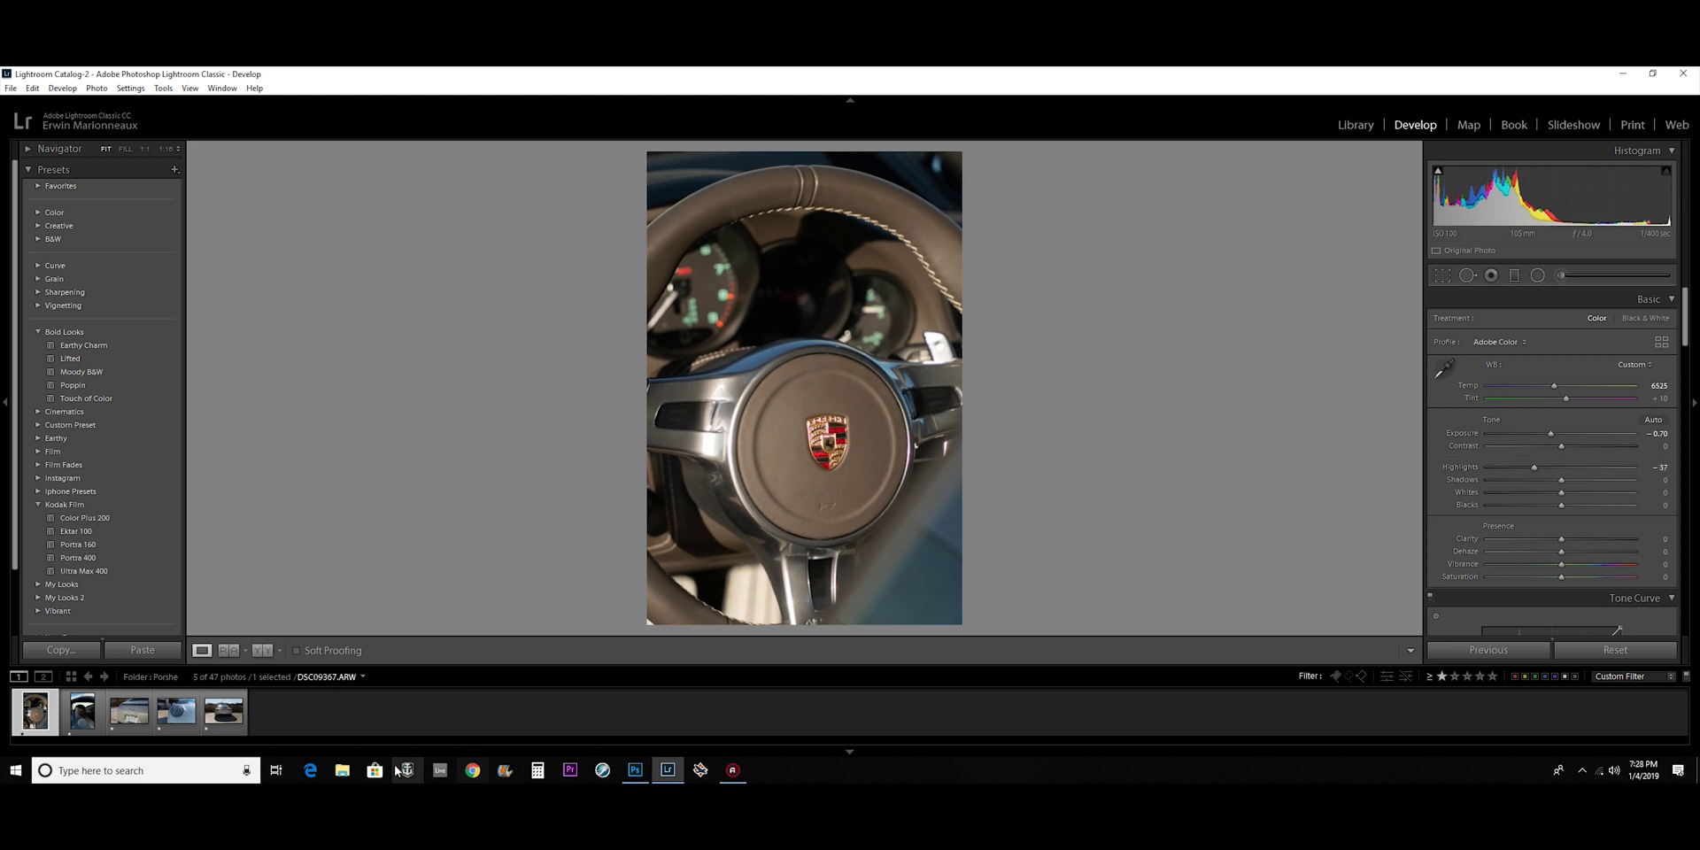
pyautogui.keyDown('shift'); pyautogui.click(234, 714); pyautogui.keyUp('shift')
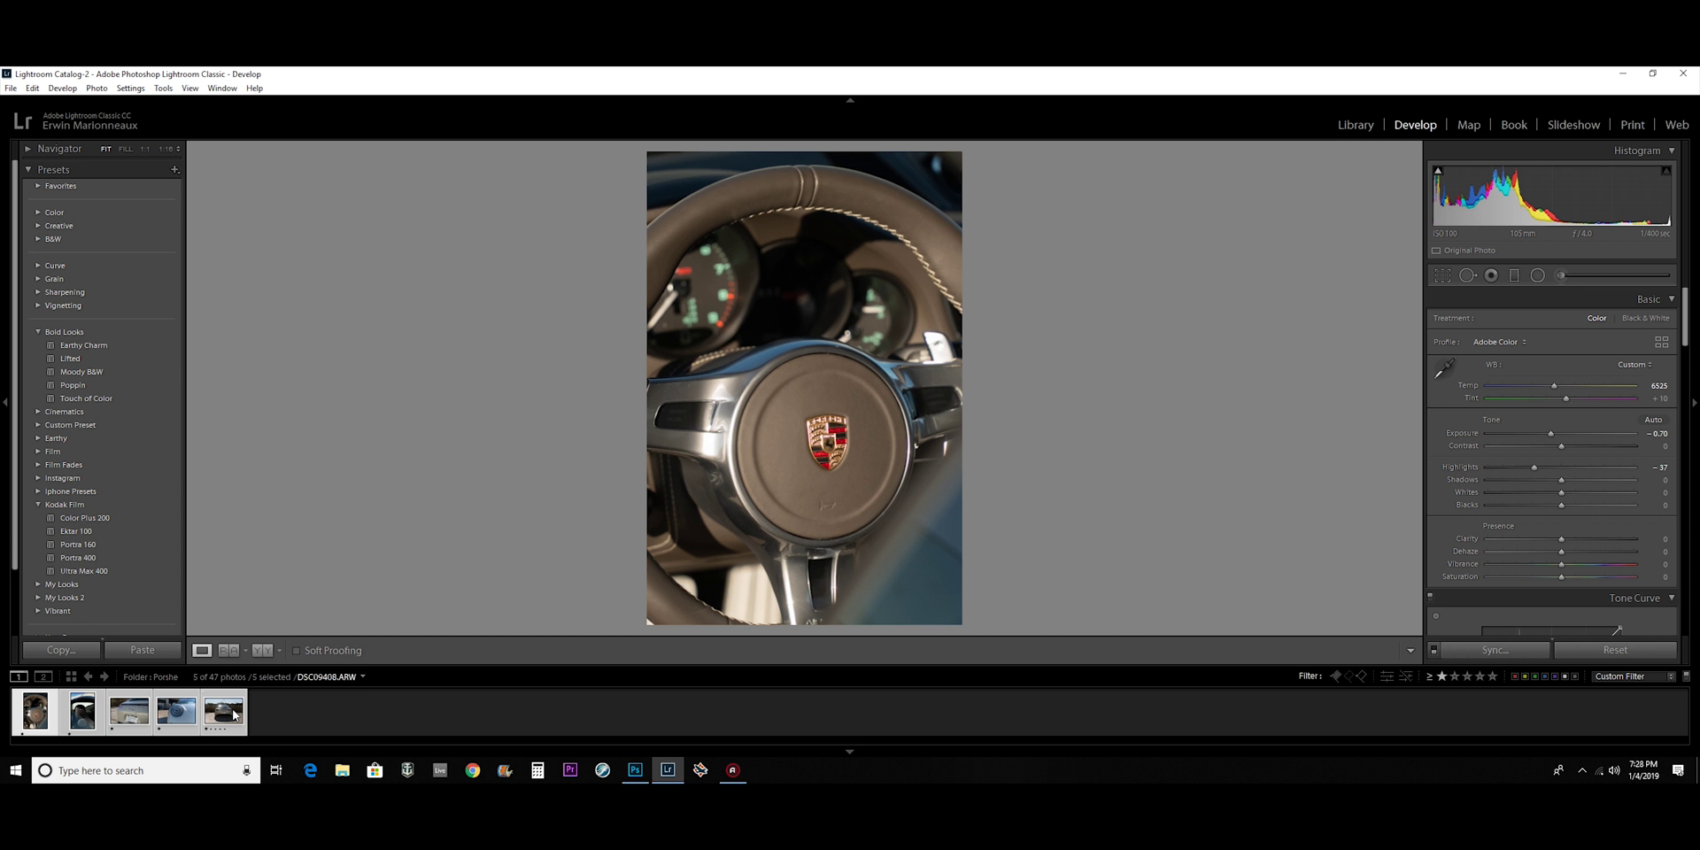
pyautogui.click(1495, 649)
pyautogui.click(1195, 571)
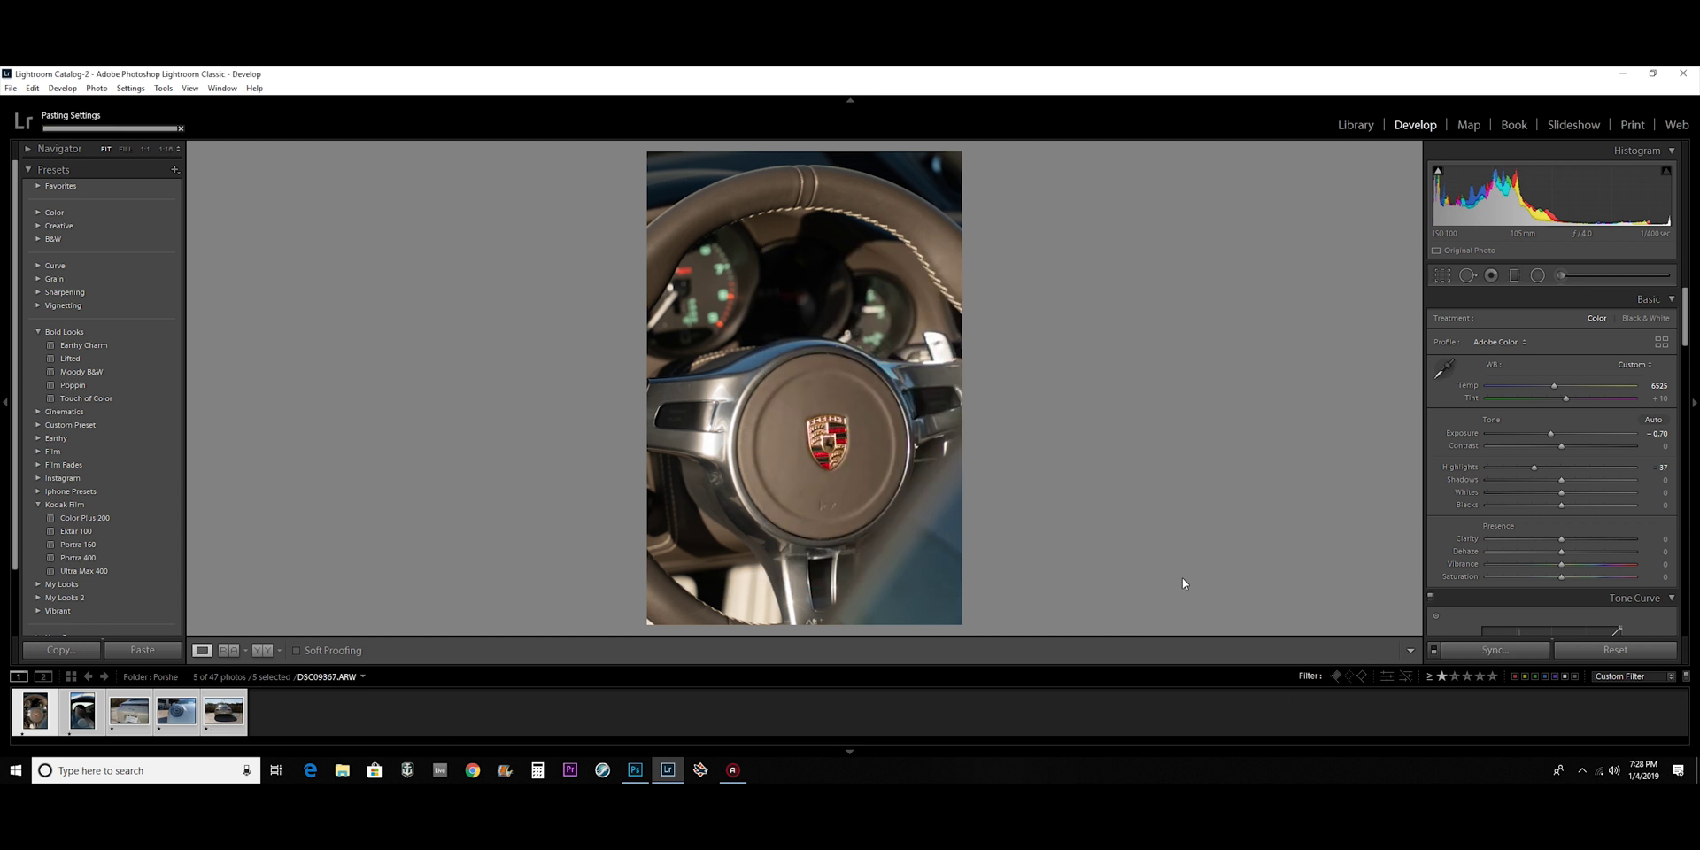
pyautogui.click(235, 726)
# - Browse the filmstrip from the headlight photo to the rear-view Porsche shot
pyautogui.click(129, 713)
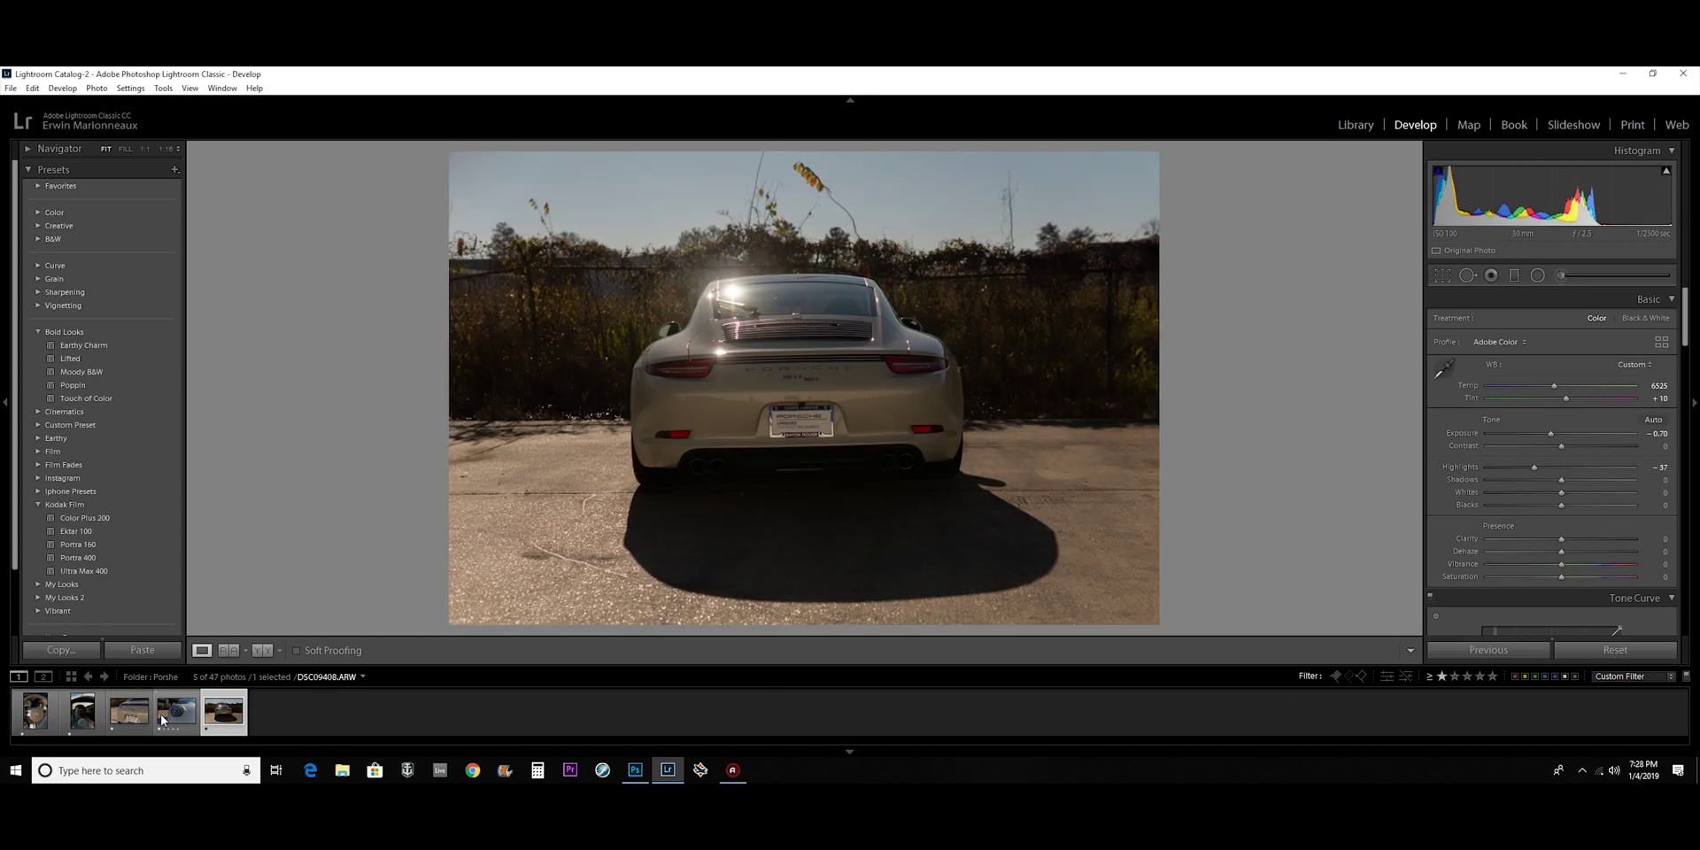
pyautogui.click(176, 713)
pyautogui.click(118, 722)
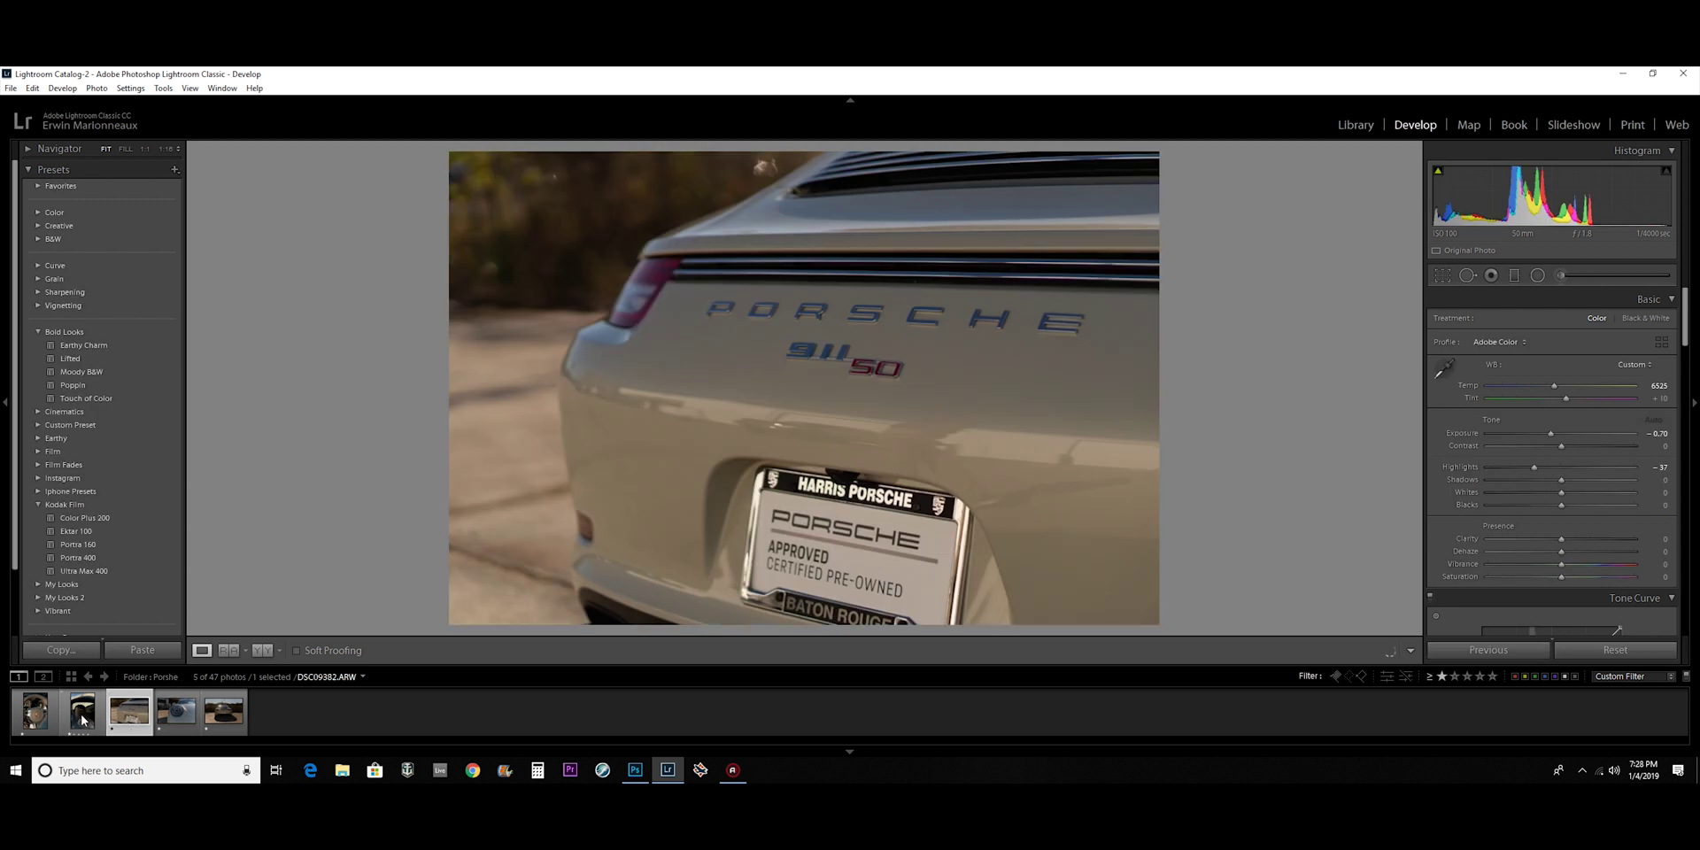
pyautogui.click(82, 713)
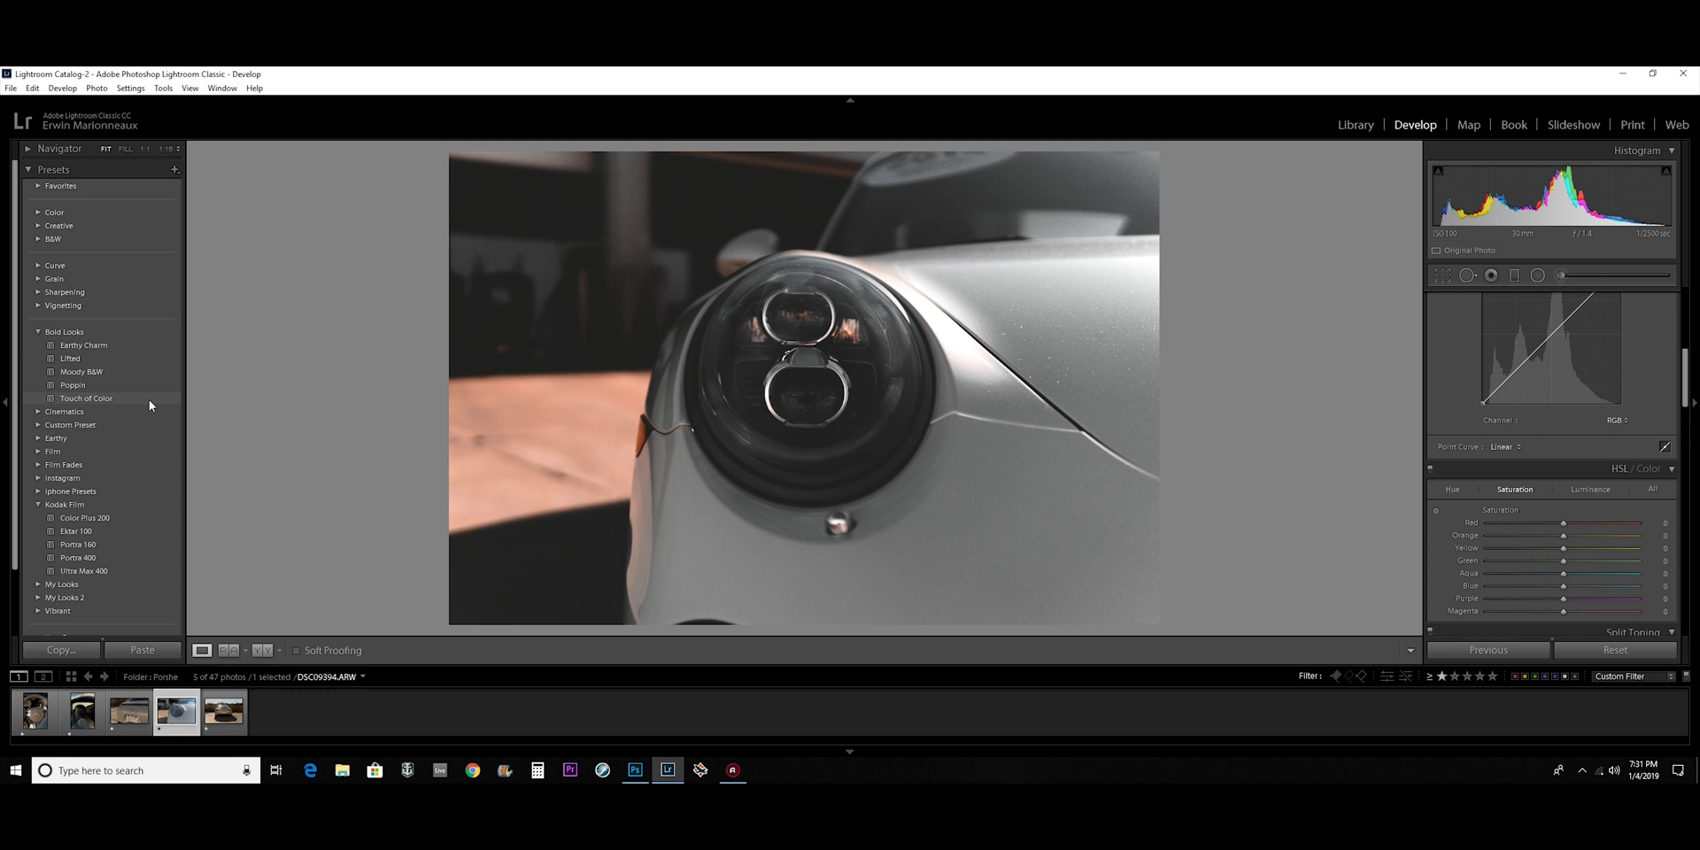
# - Send the headlight photo to Photoshop through Edit In
pyautogui.rightClick(188, 714)
pyautogui.moveTo(266, 414)
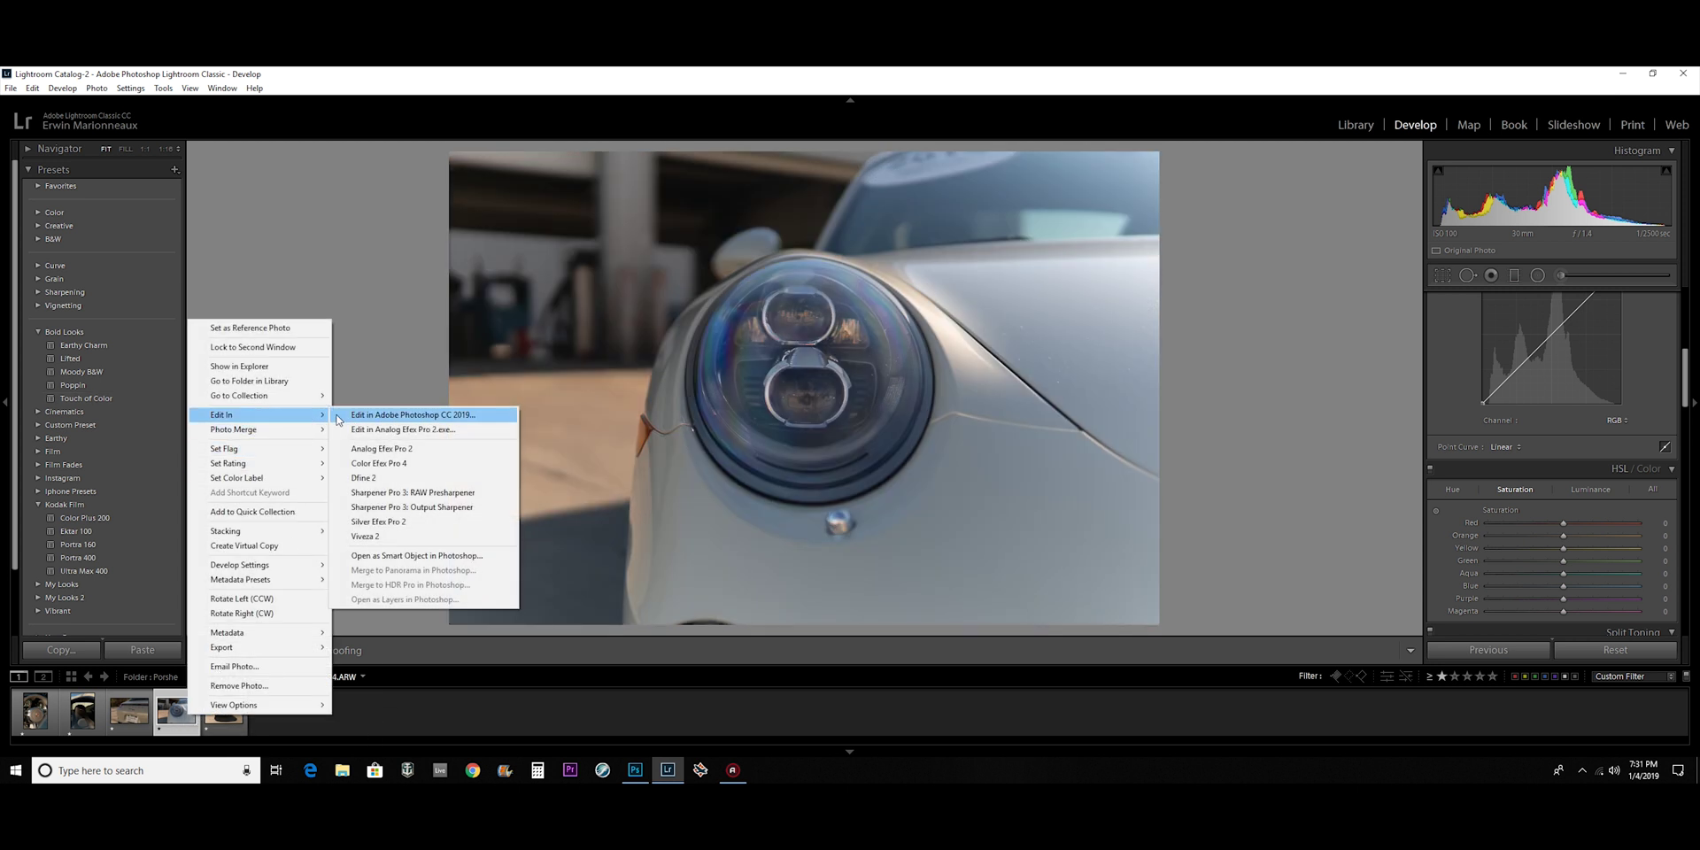
pyautogui.click(352, 416)
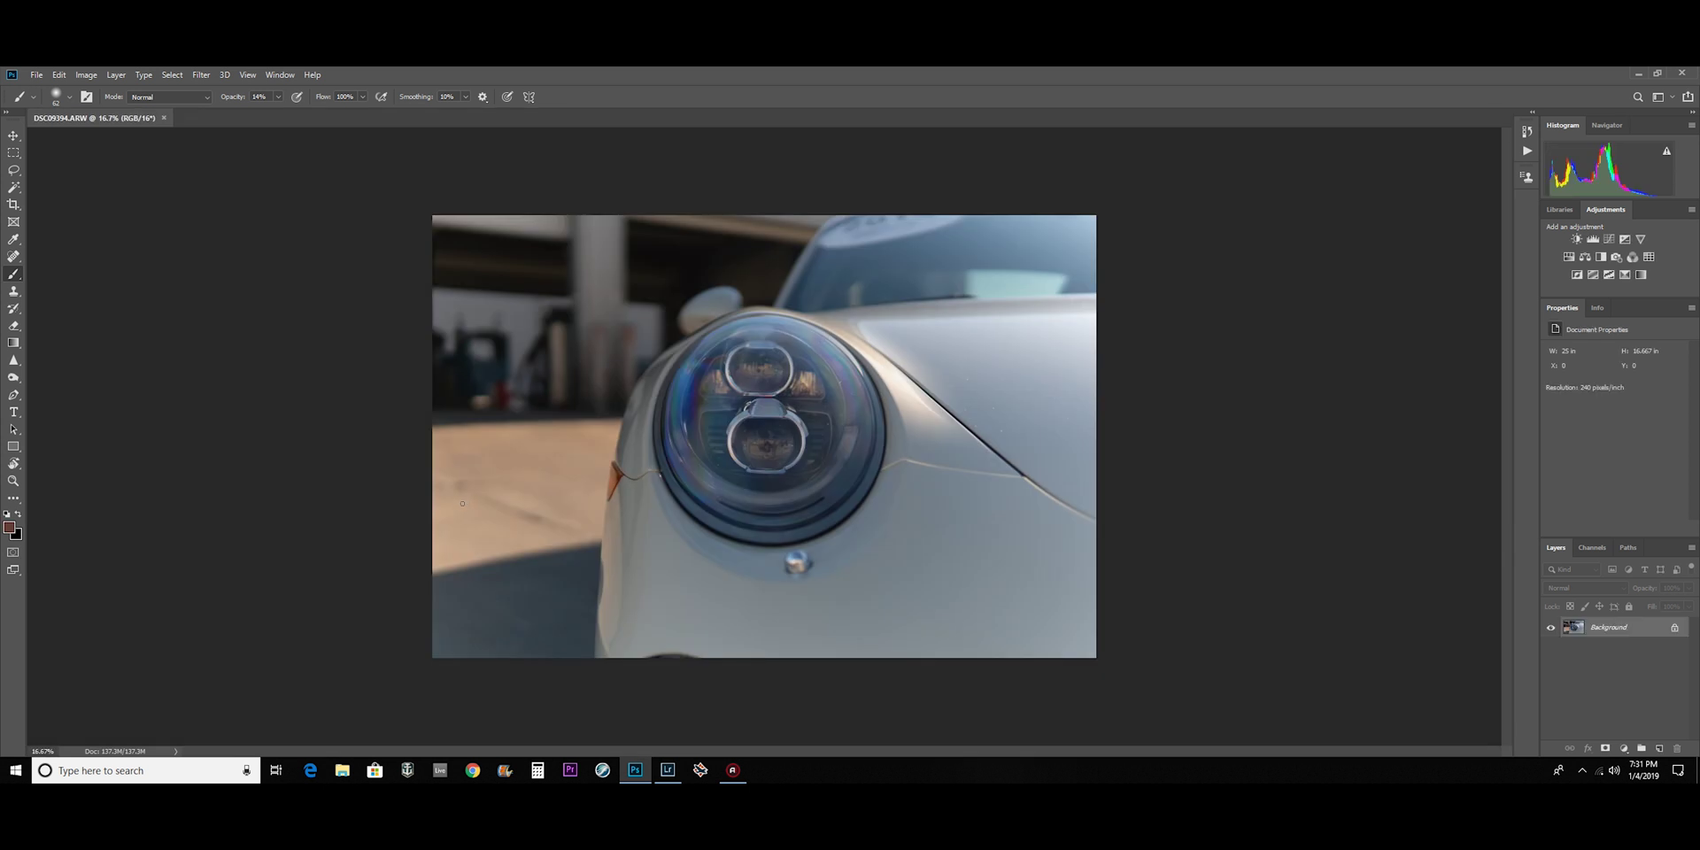
# - Duplicate the Background layer twice, hide Background copy 2, and select Background copy
pyautogui.rightClick(1621, 626)
pyautogui.click(1593, 486)
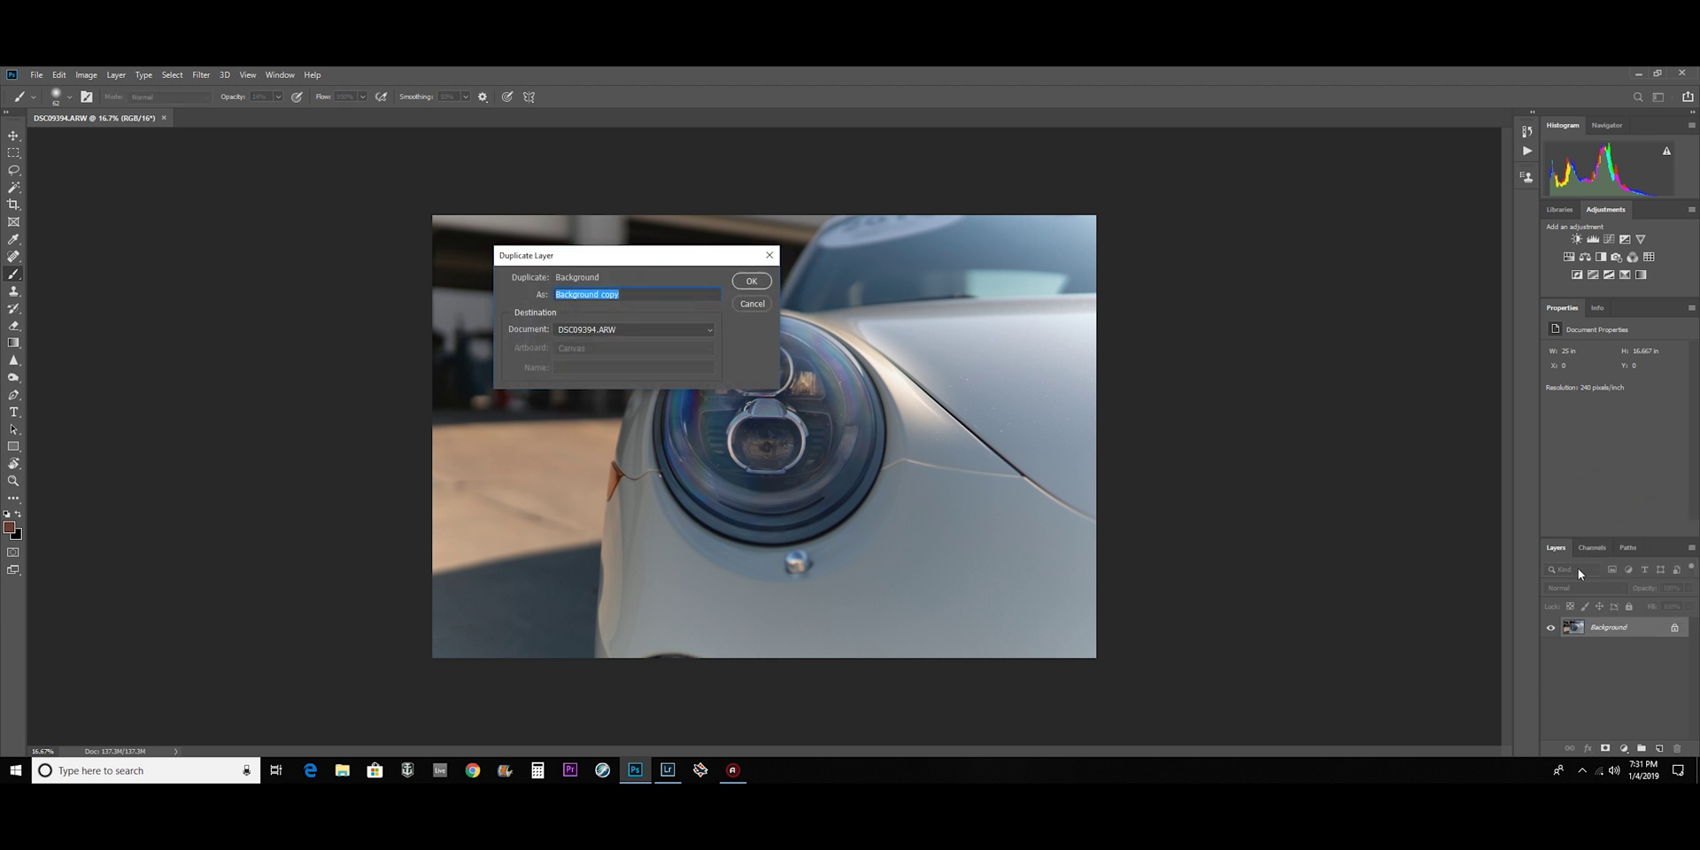
pyautogui.press('Return')
pyautogui.rightClick(1606, 625)
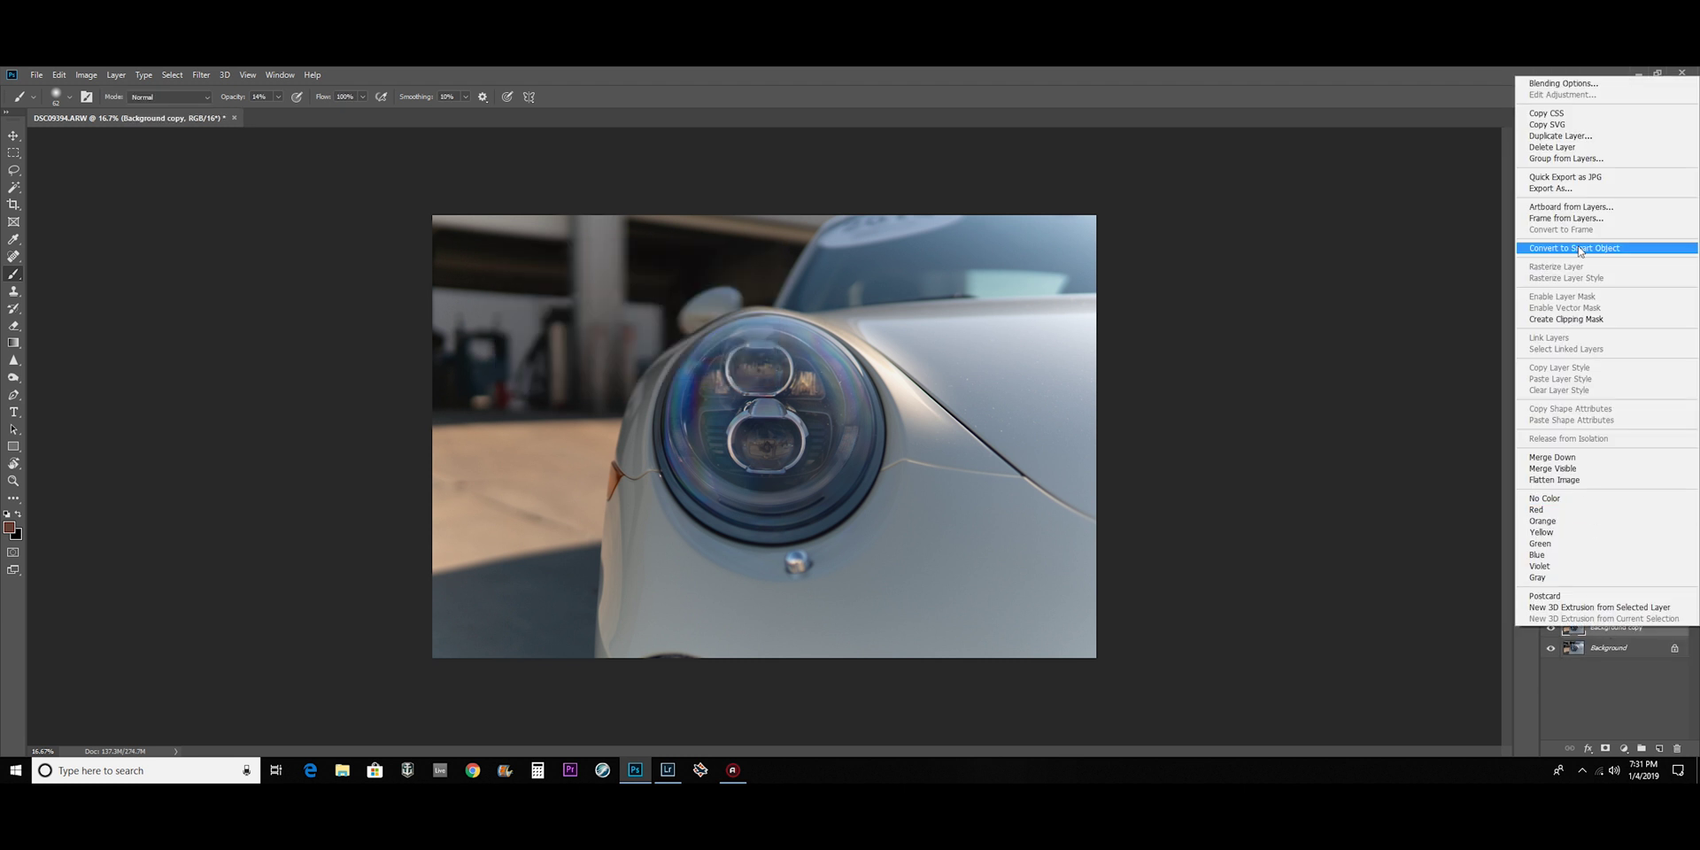
pyautogui.click(1598, 687)
pyautogui.hotkey('ctrl', 'j')
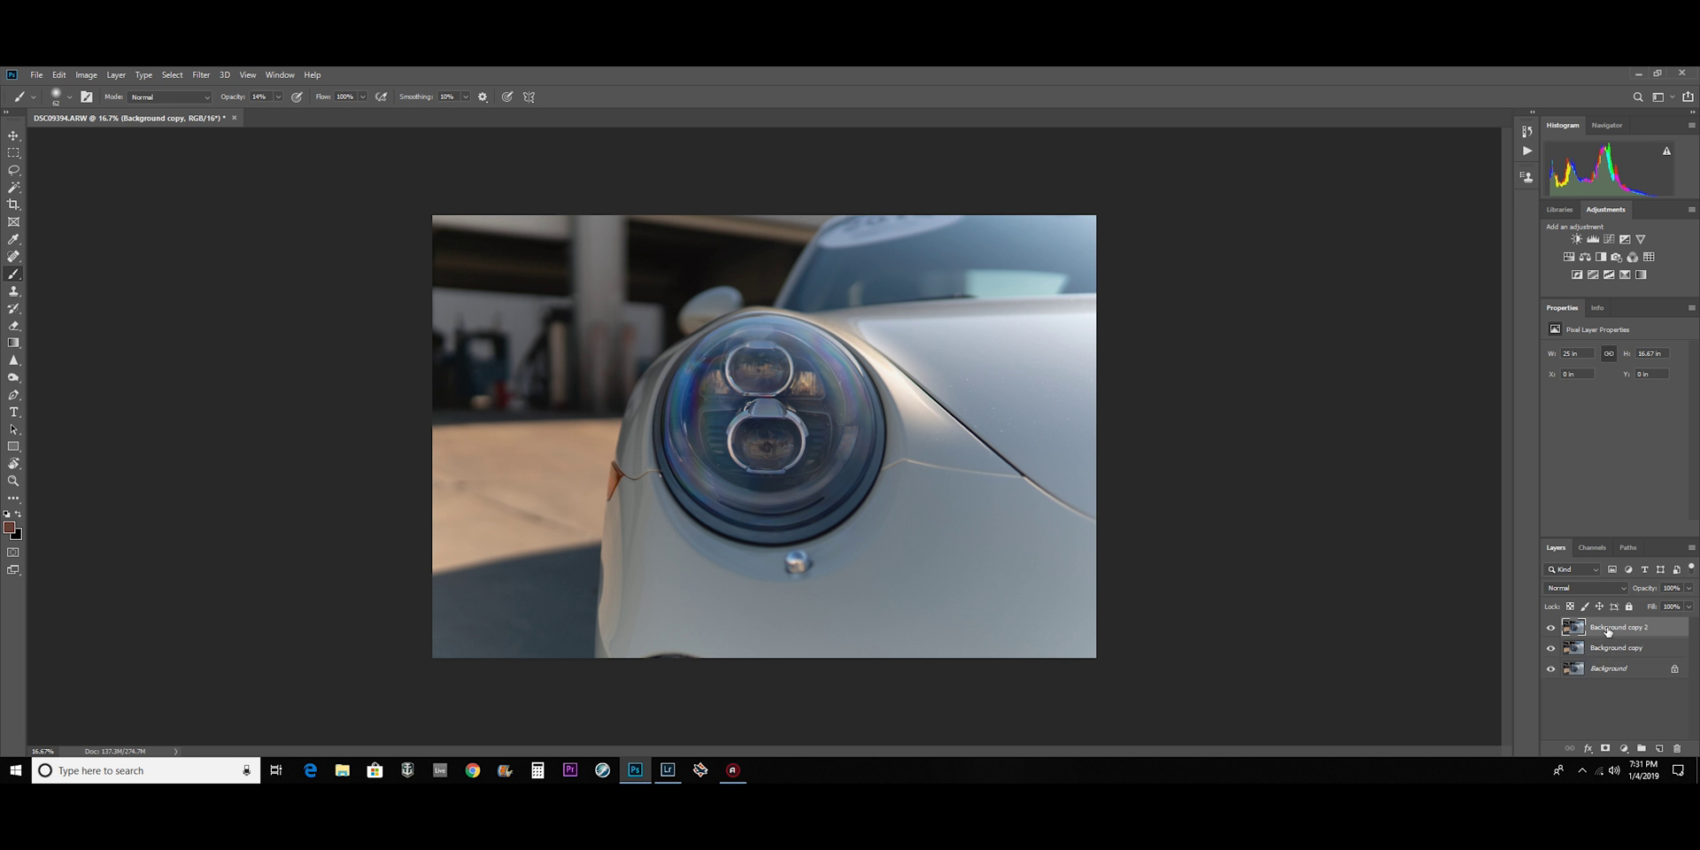
pyautogui.click(1550, 627)
pyautogui.click(1604, 649)
# - Apply the Camera Raw Touch of Color preset to Background copy
pyautogui.click(201, 74)
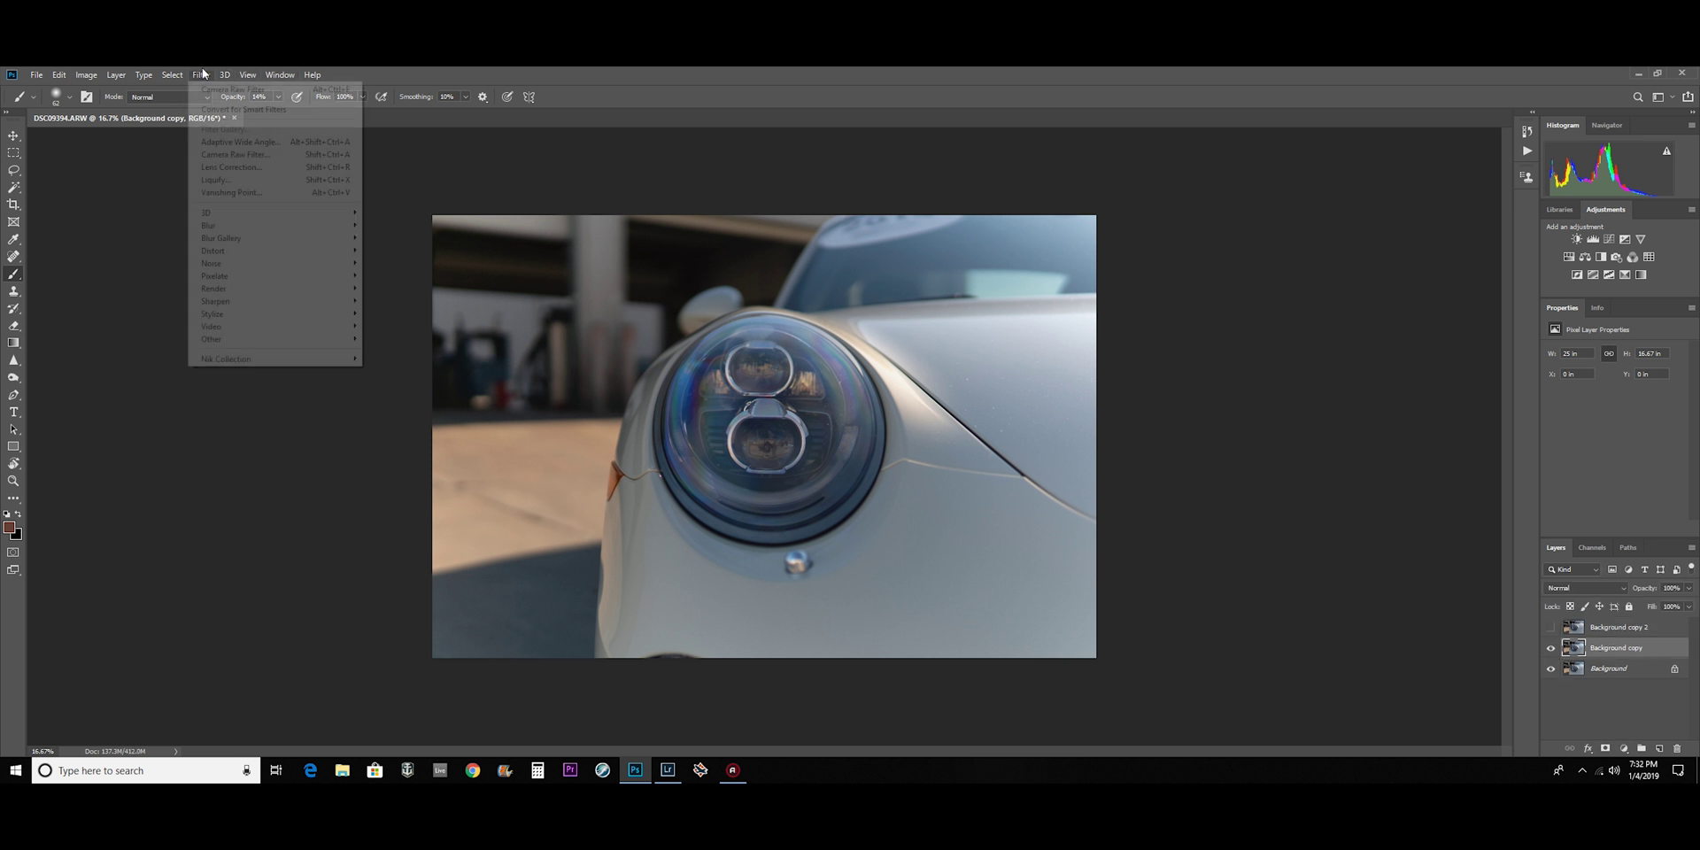
pyautogui.click(266, 155)
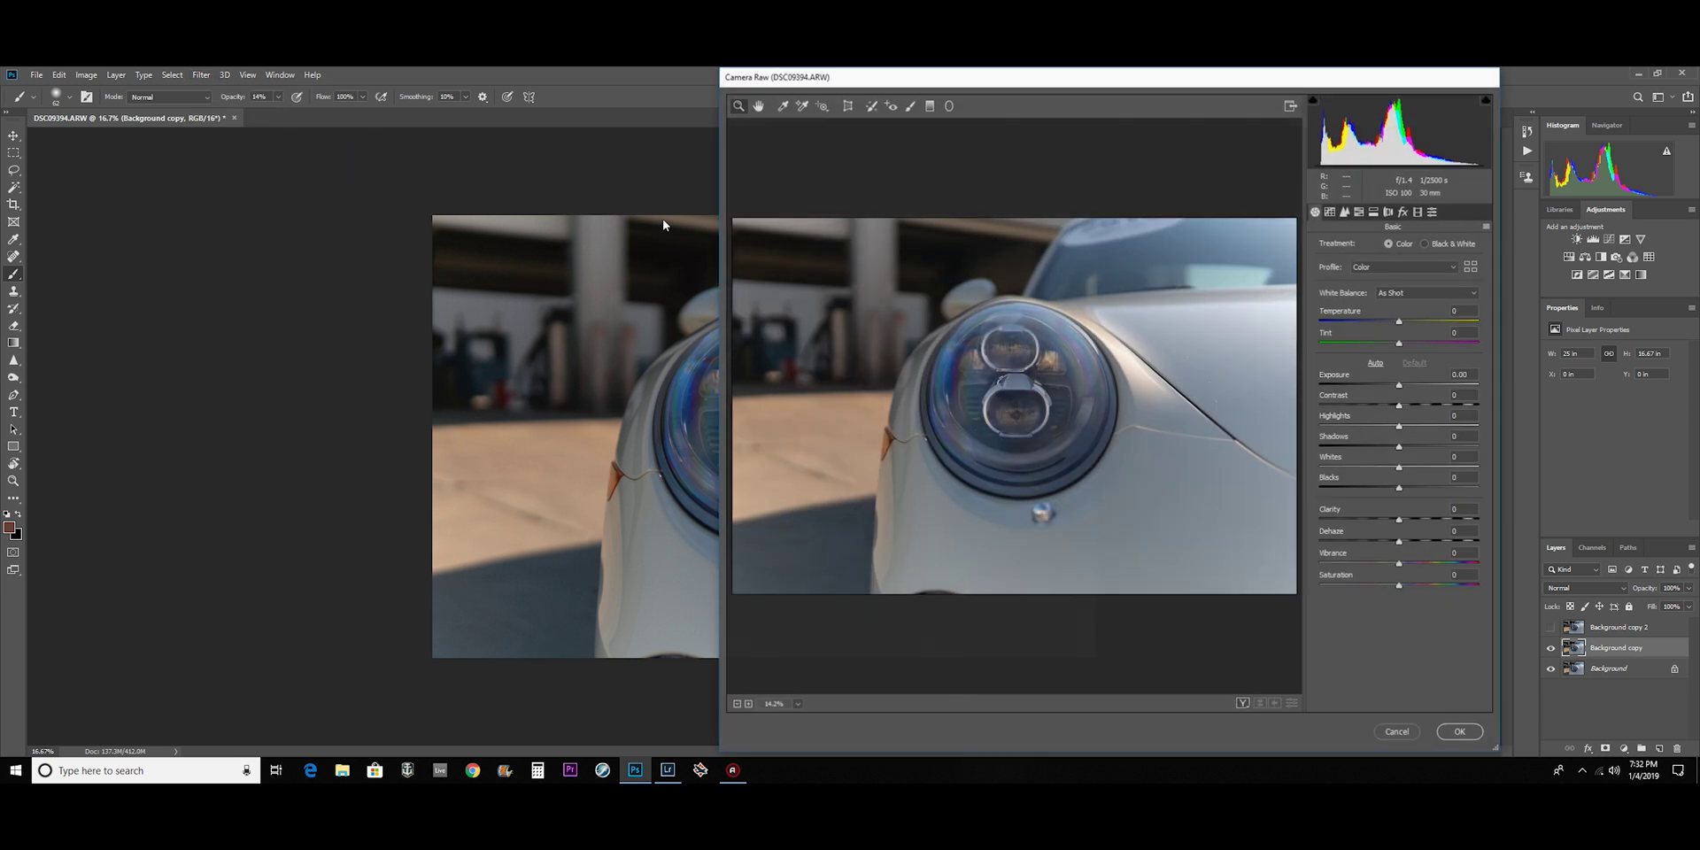
pyautogui.click(1329, 212)
pyautogui.click(1359, 213)
pyautogui.click(1344, 213)
pyautogui.click(1359, 213)
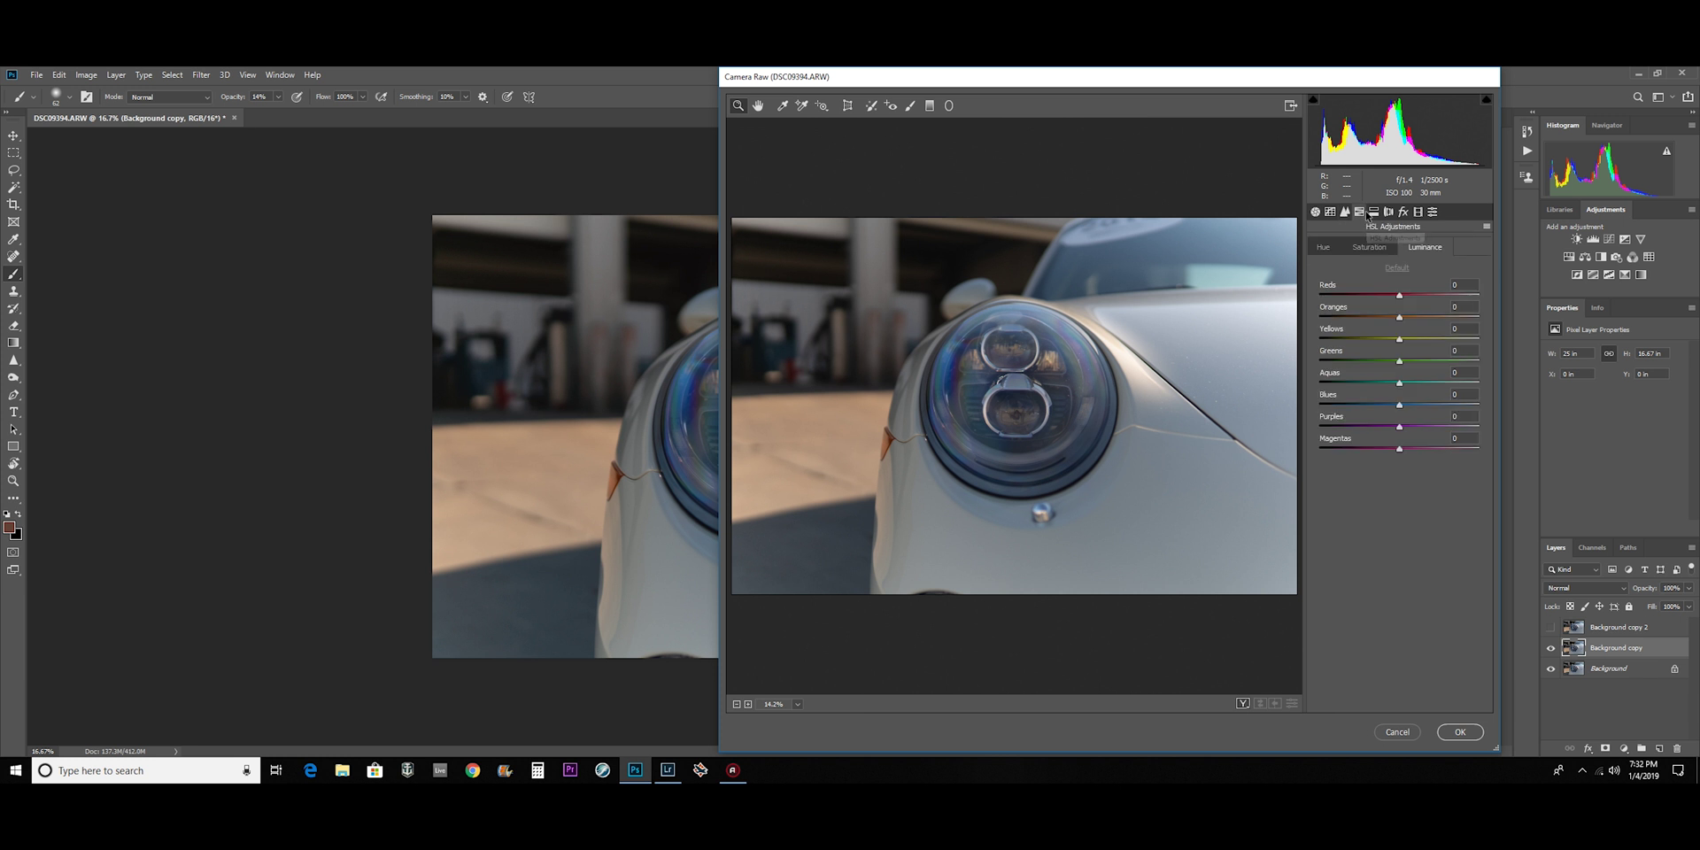
pyautogui.click(1373, 212)
pyautogui.click(1388, 213)
pyautogui.click(1403, 212)
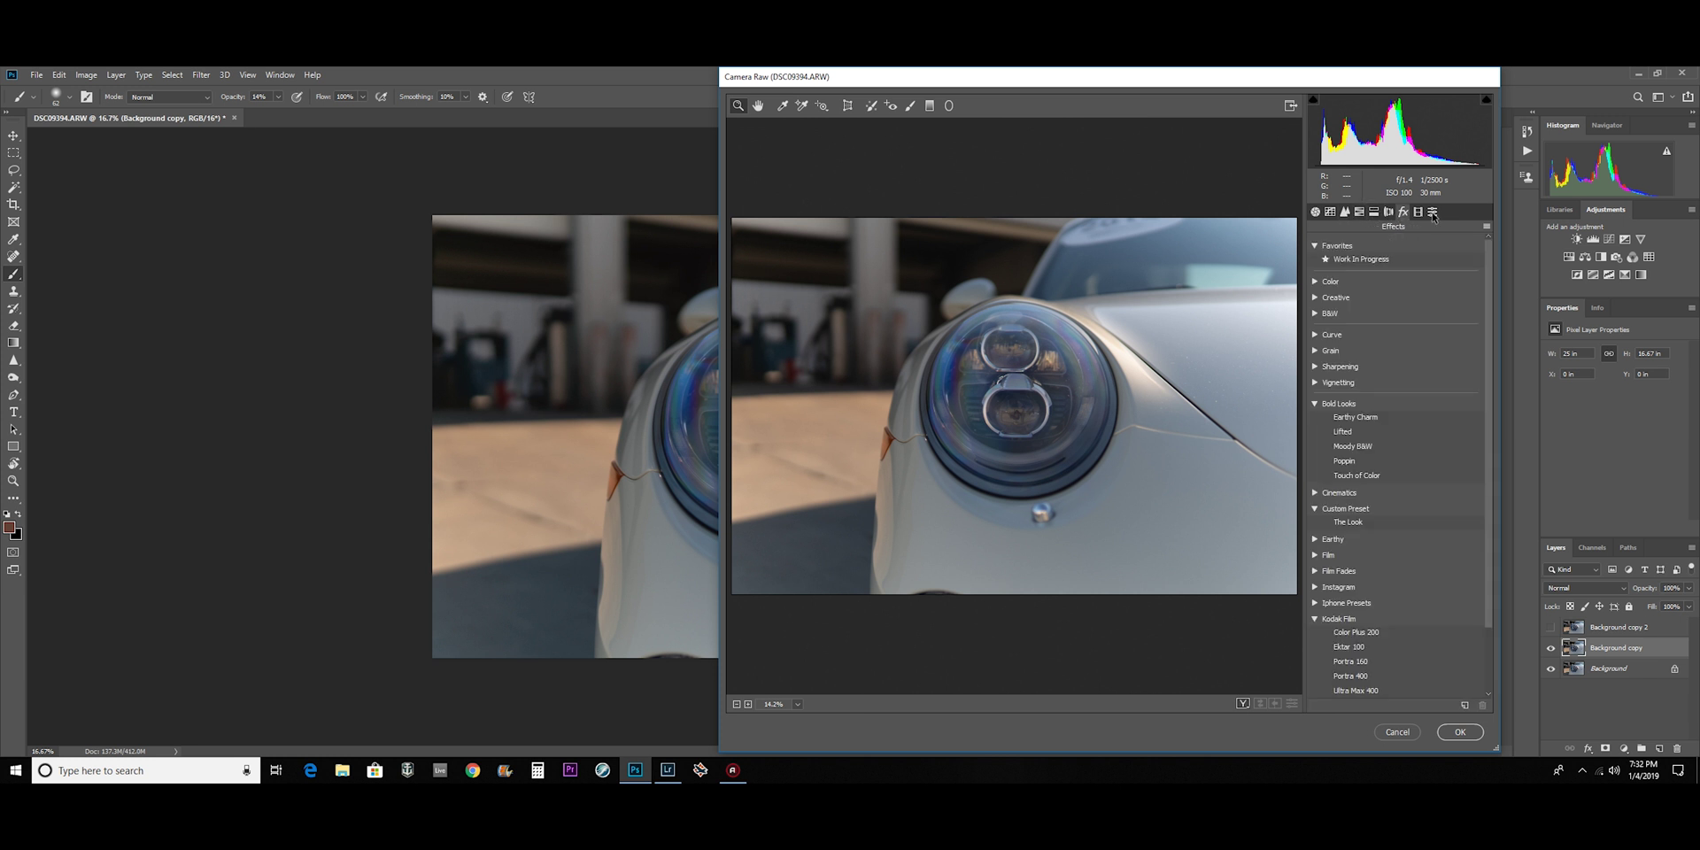
pyautogui.click(1387, 475)
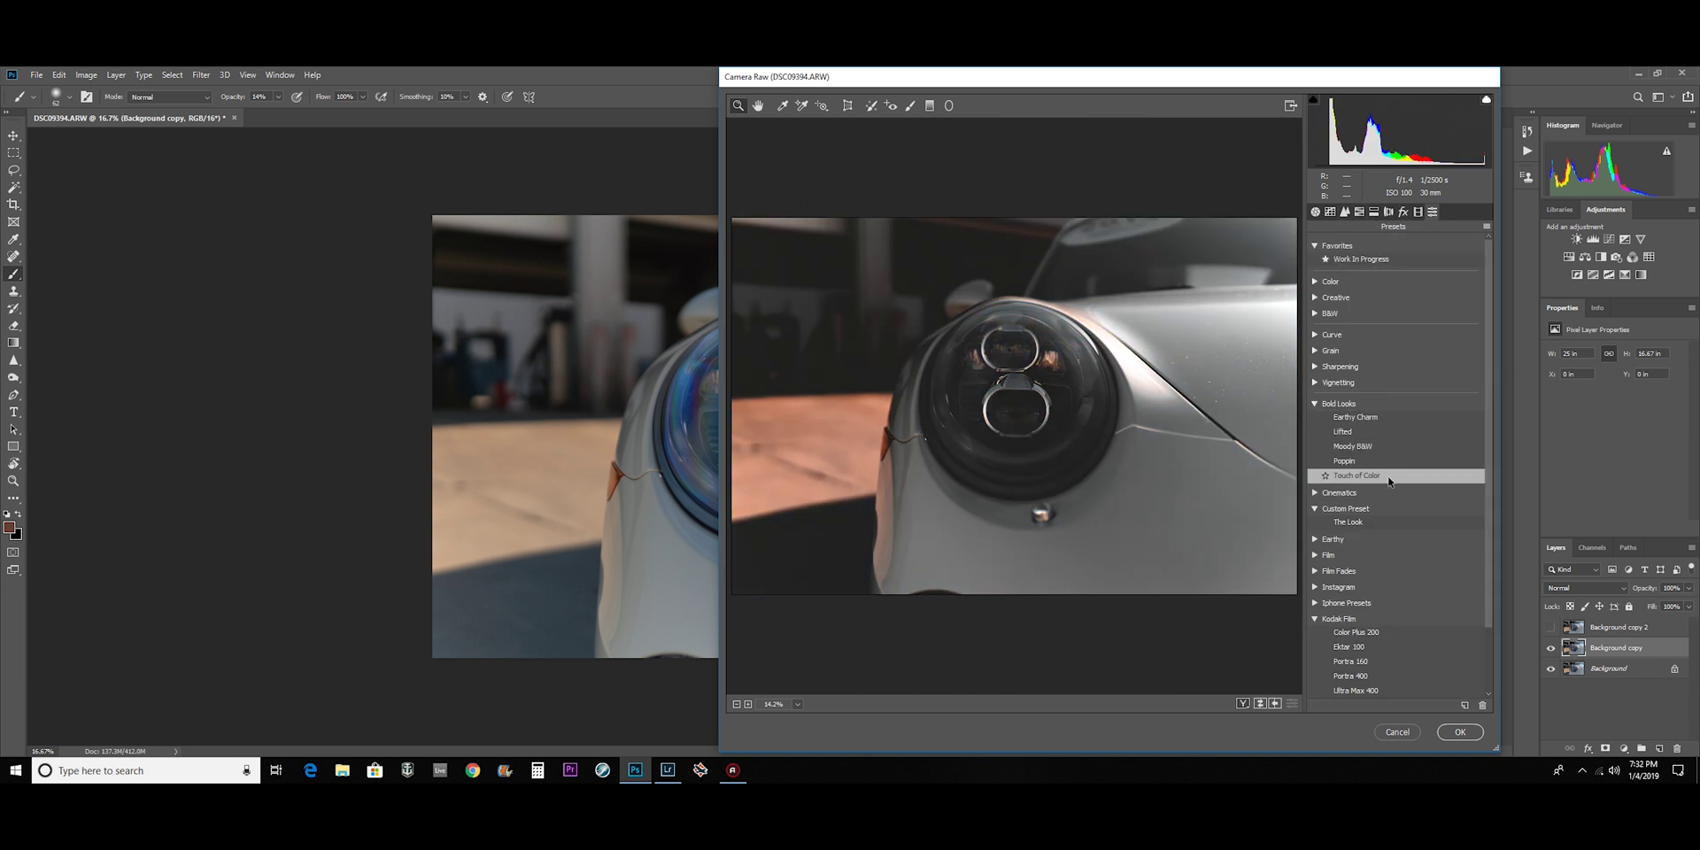
pyautogui.click(1460, 731)
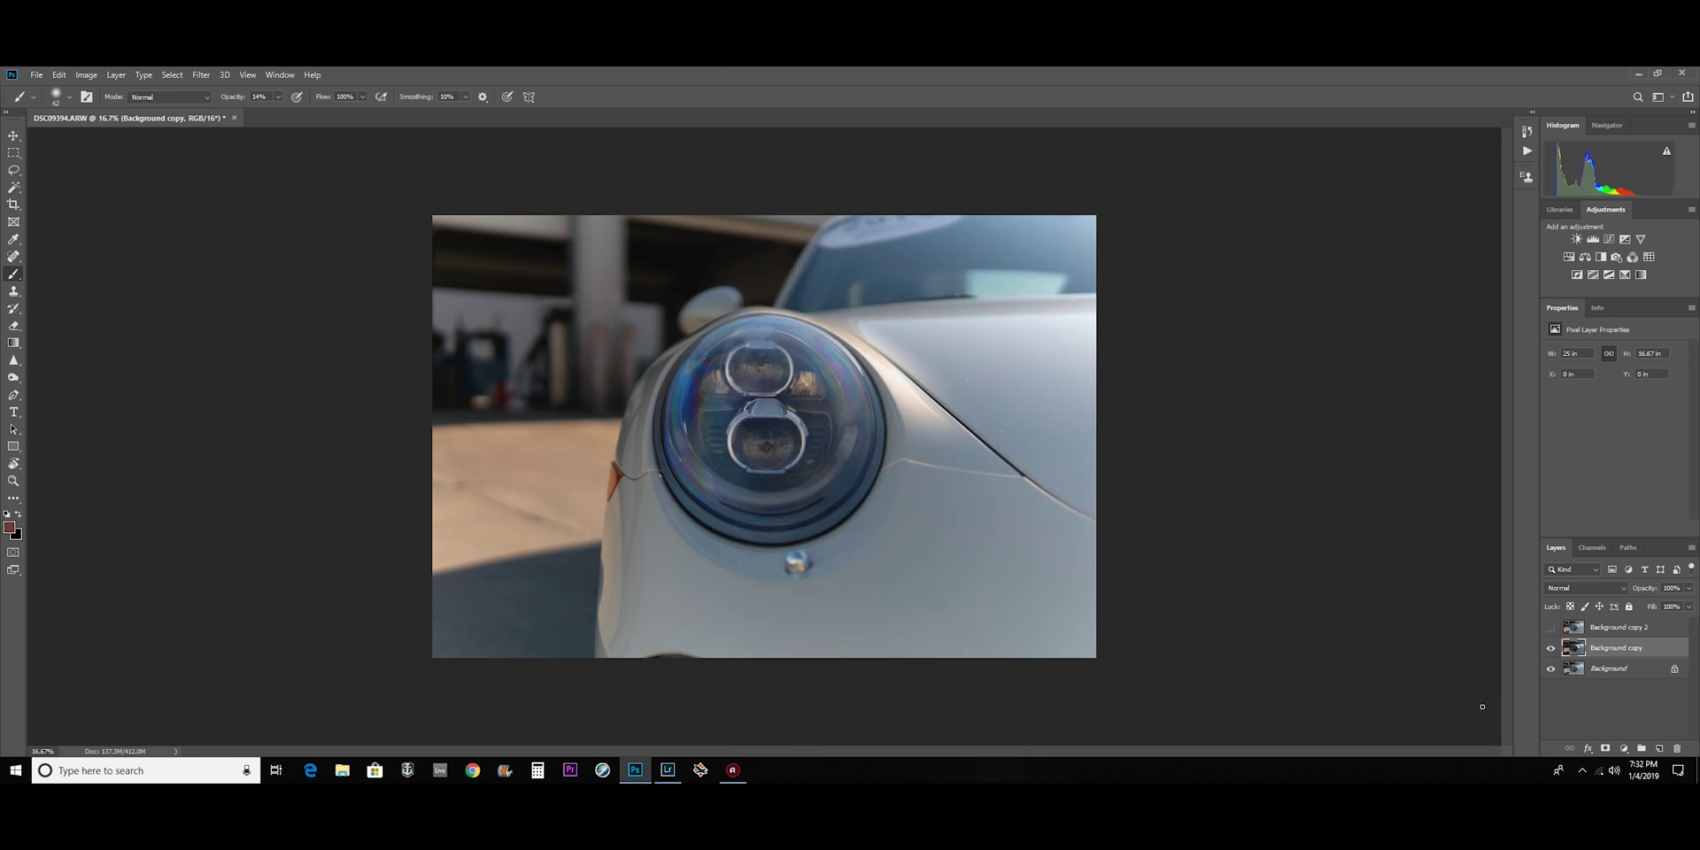
# - Apply the Camera Raw Color Plus 200 preset to Background copy 2, then hide it
pyautogui.click(1550, 627)
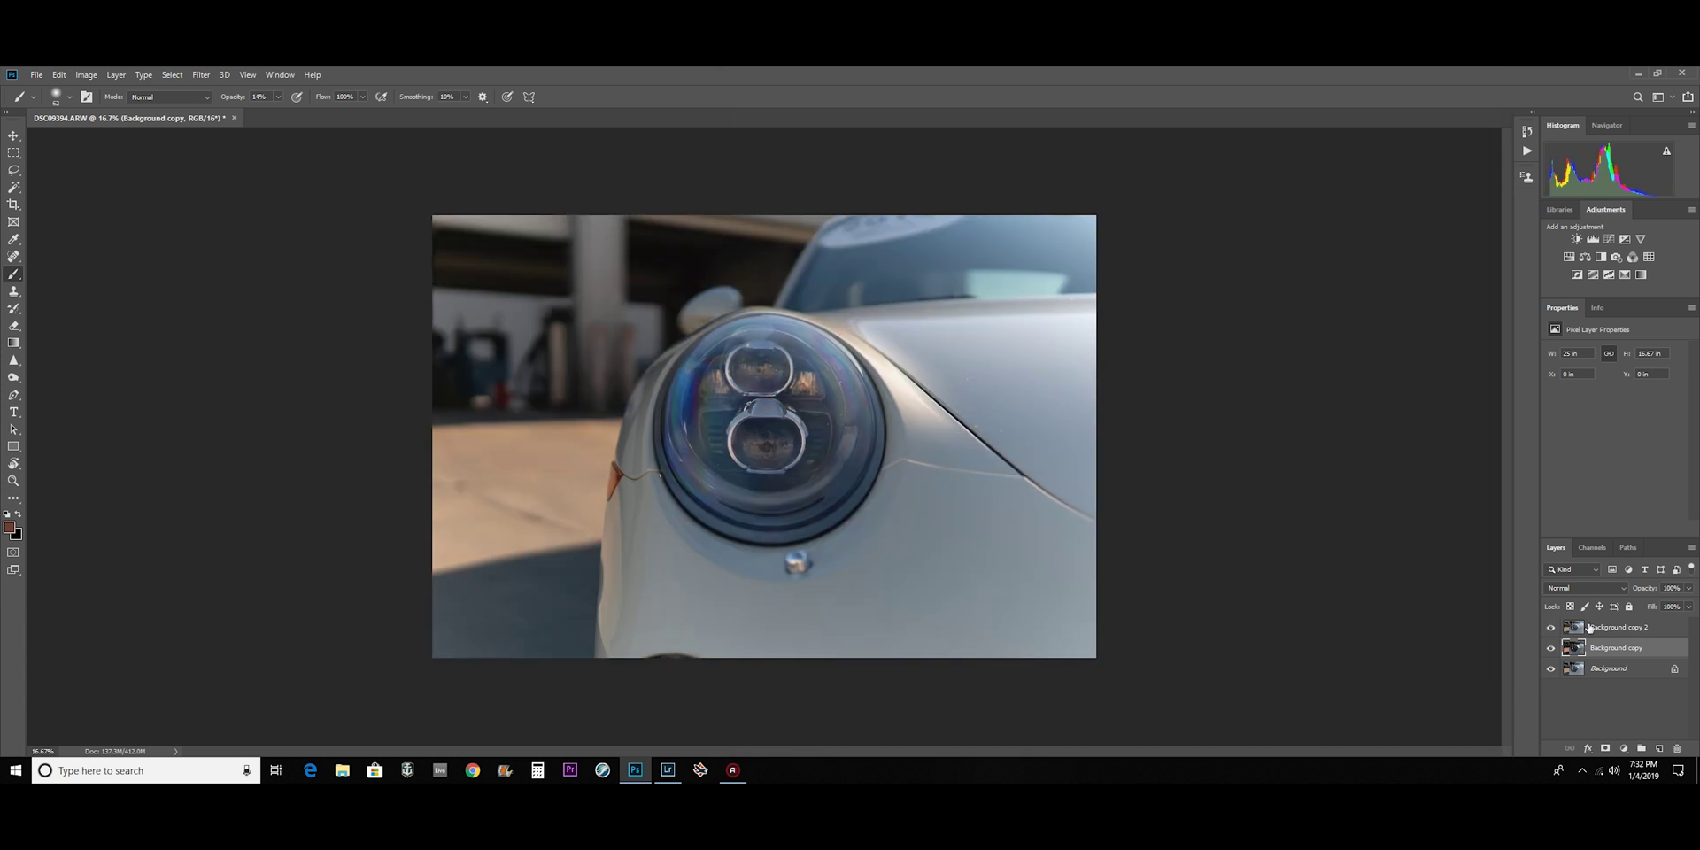
pyautogui.click(1611, 627)
pyautogui.click(201, 75)
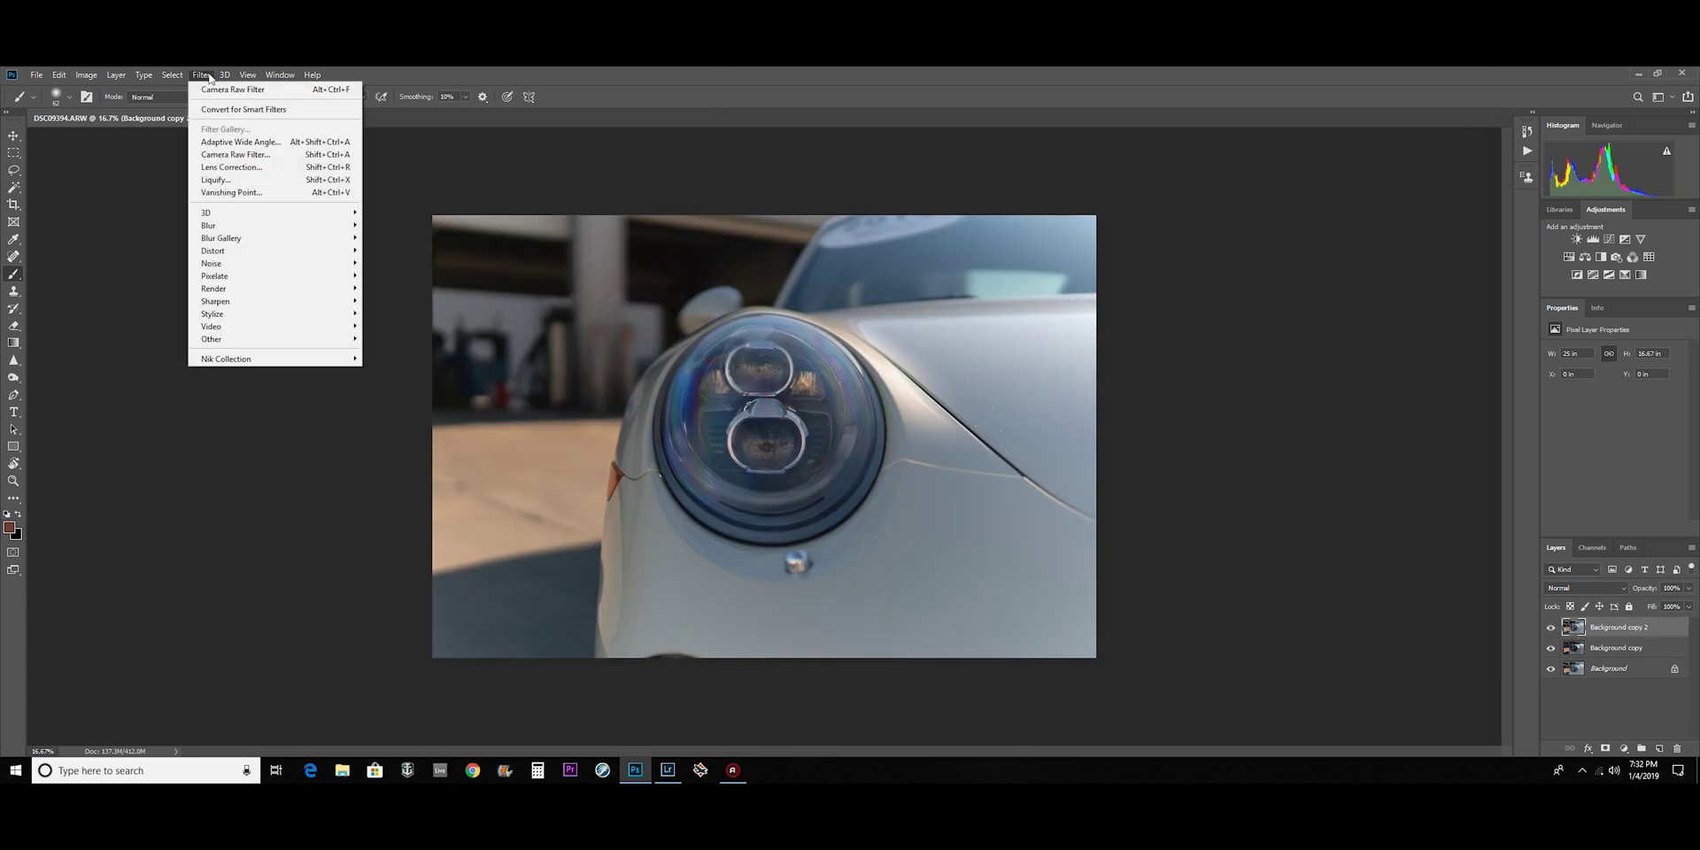
pyautogui.click(239, 154)
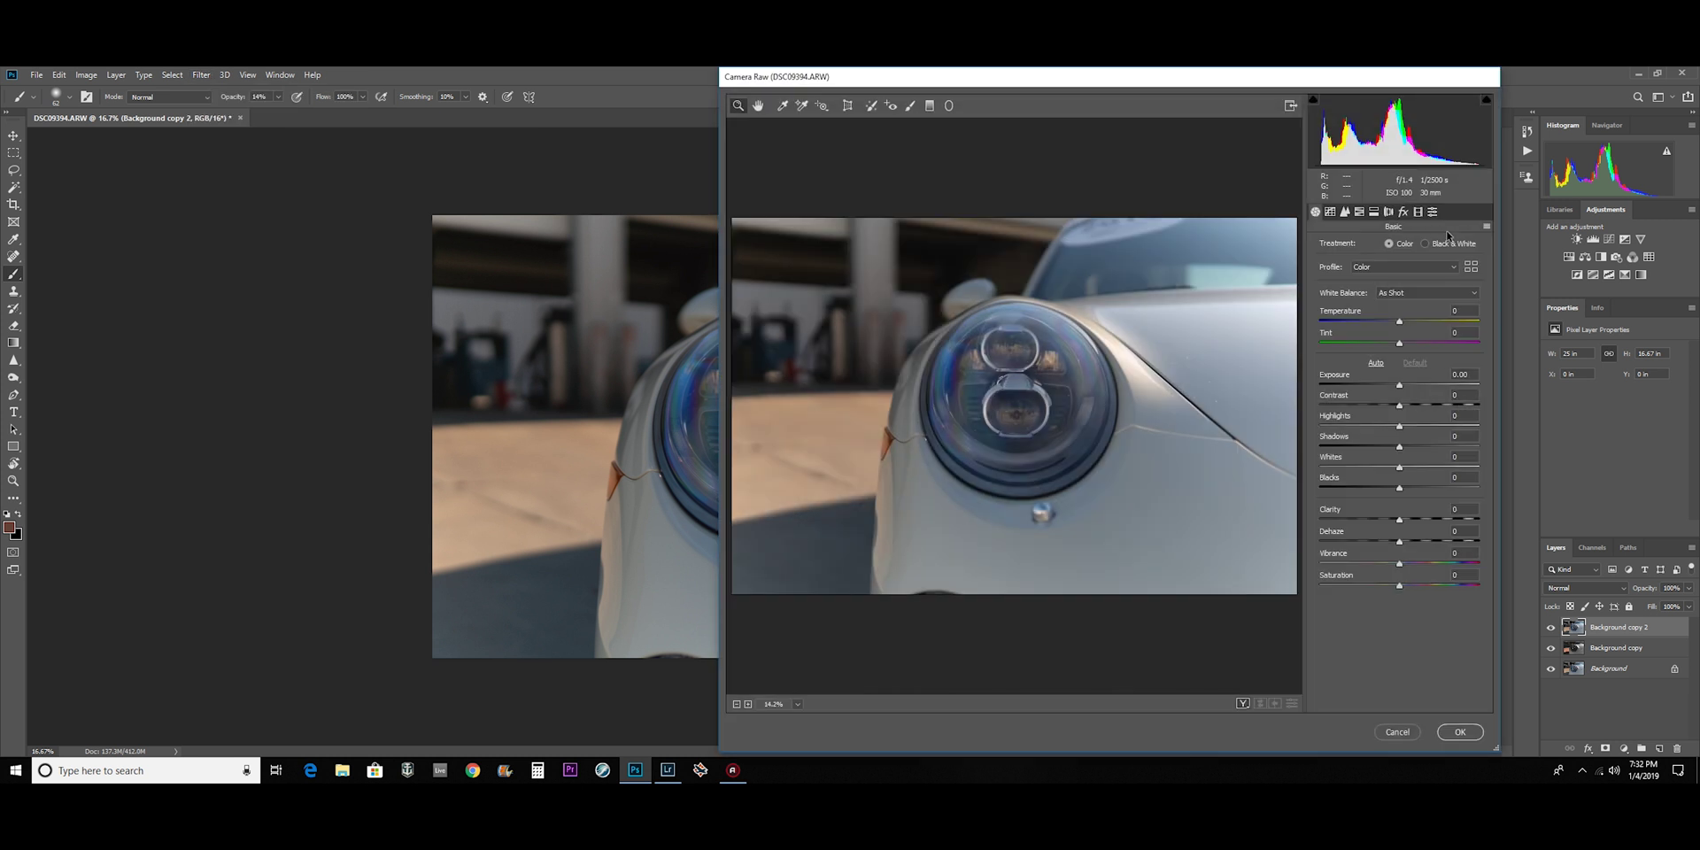
pyautogui.scroll(-1, 1445, 625)
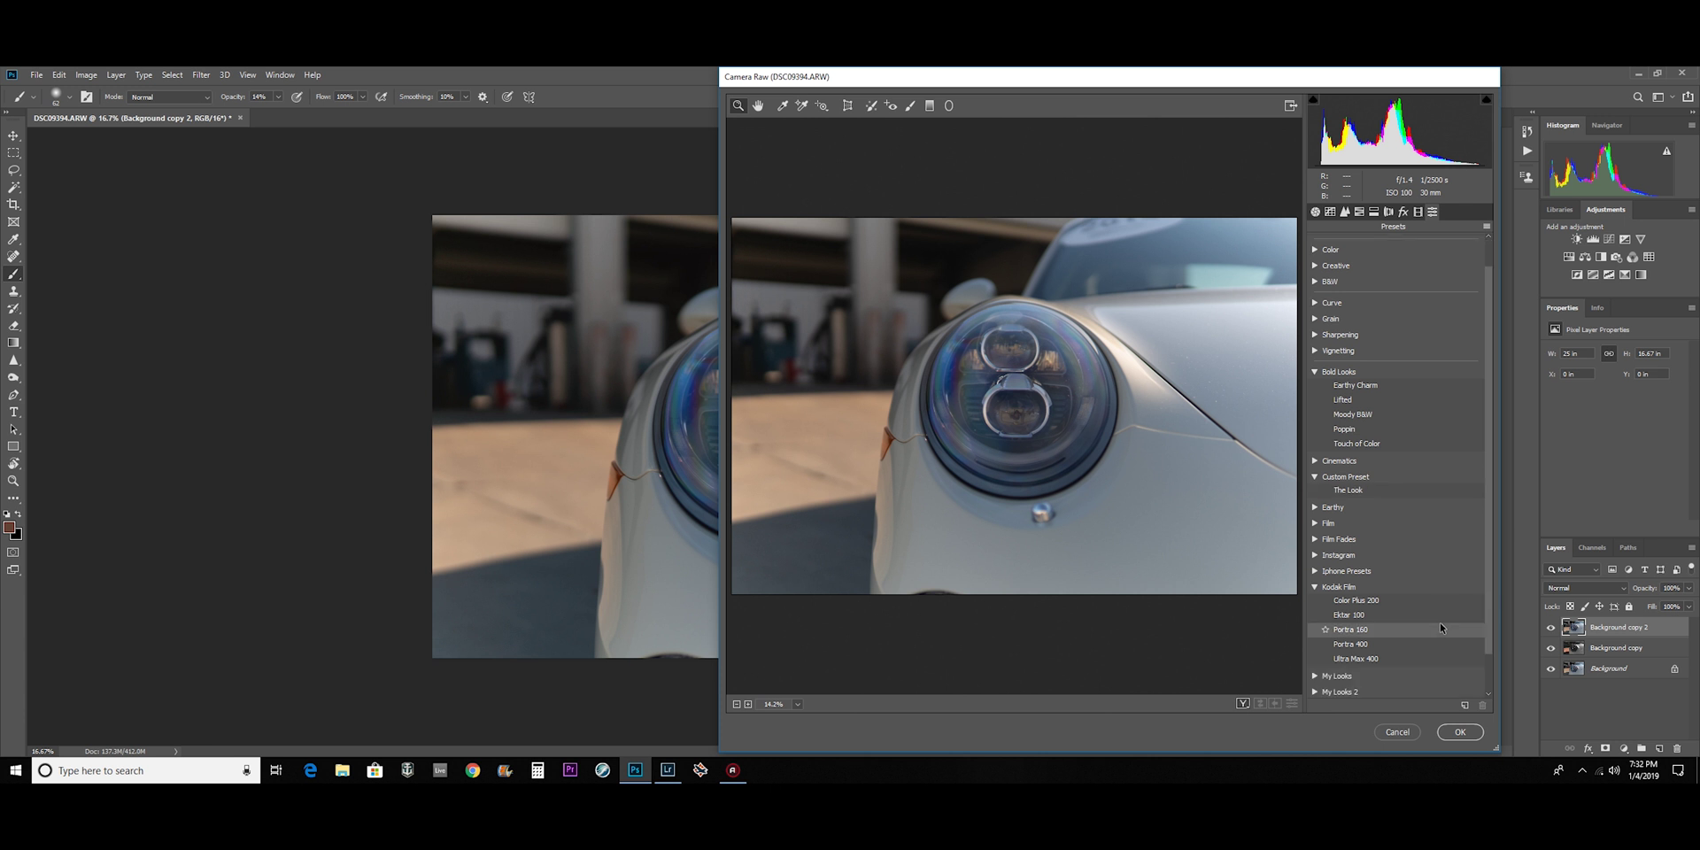
pyautogui.click(1385, 600)
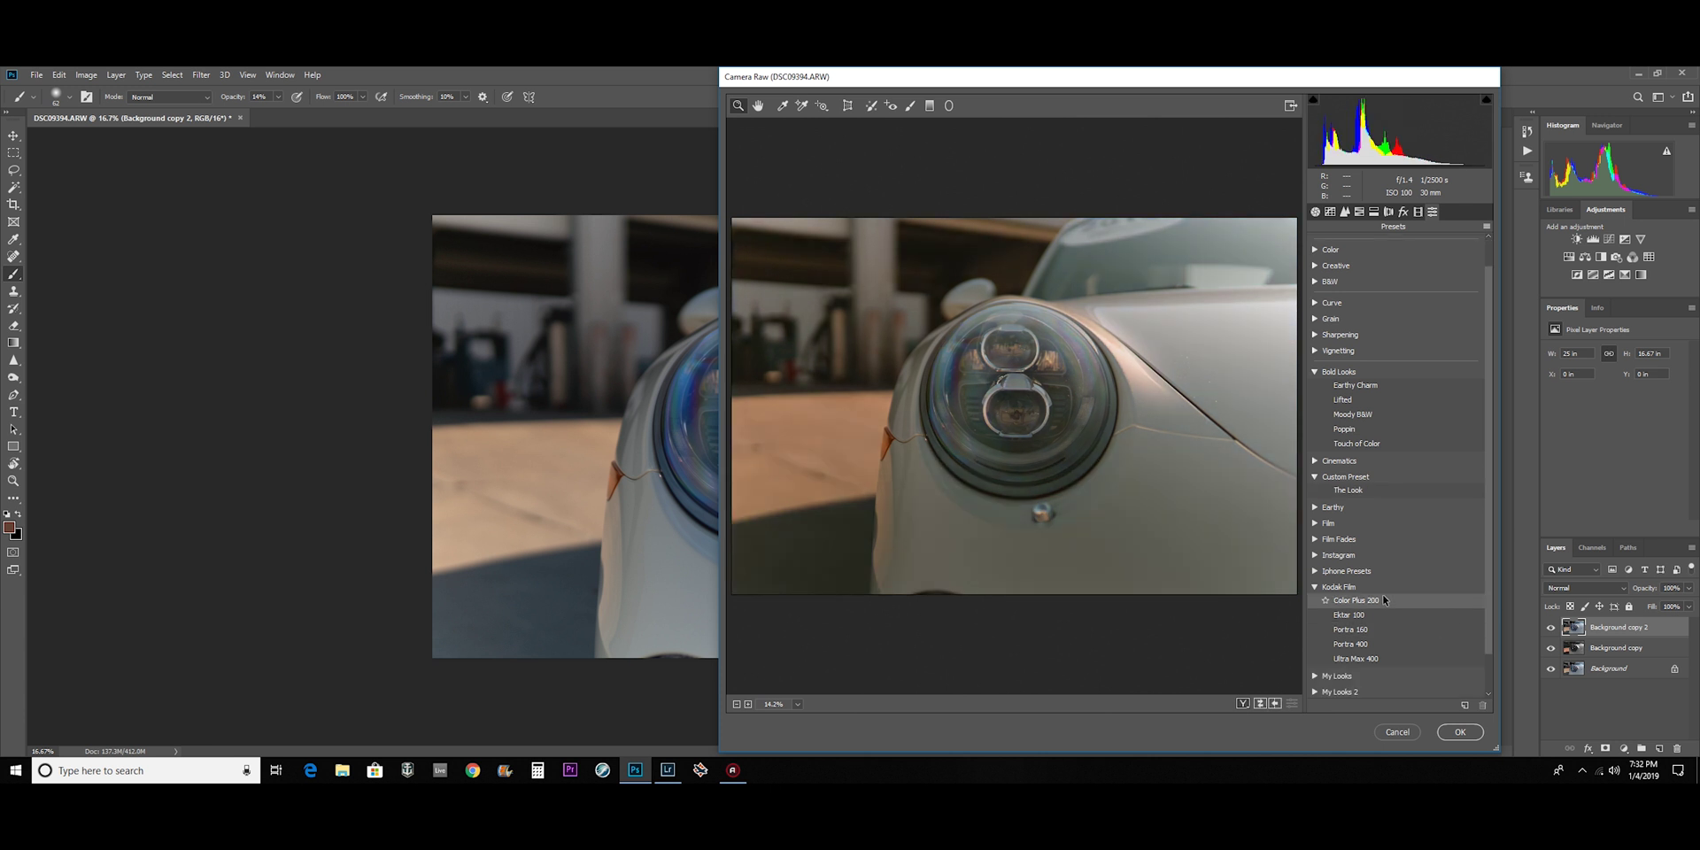
pyautogui.click(1460, 731)
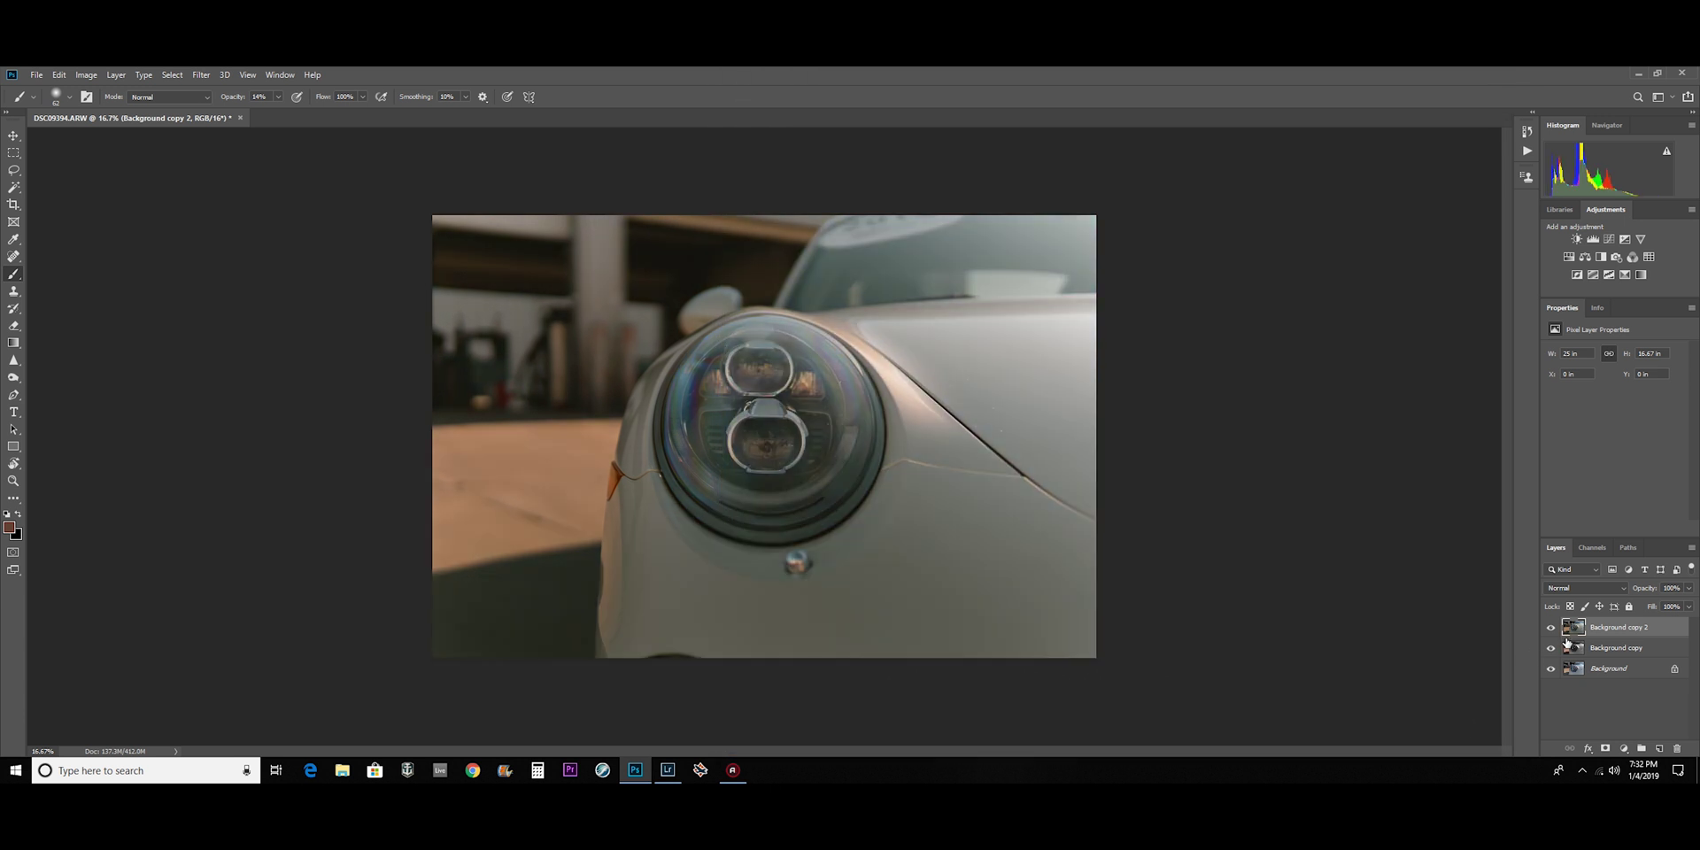
pyautogui.click(1550, 626)
# - Lower Background copy's opacity to 66% and show Background copy 2 at reduced opacity
pyautogui.click(1607, 653)
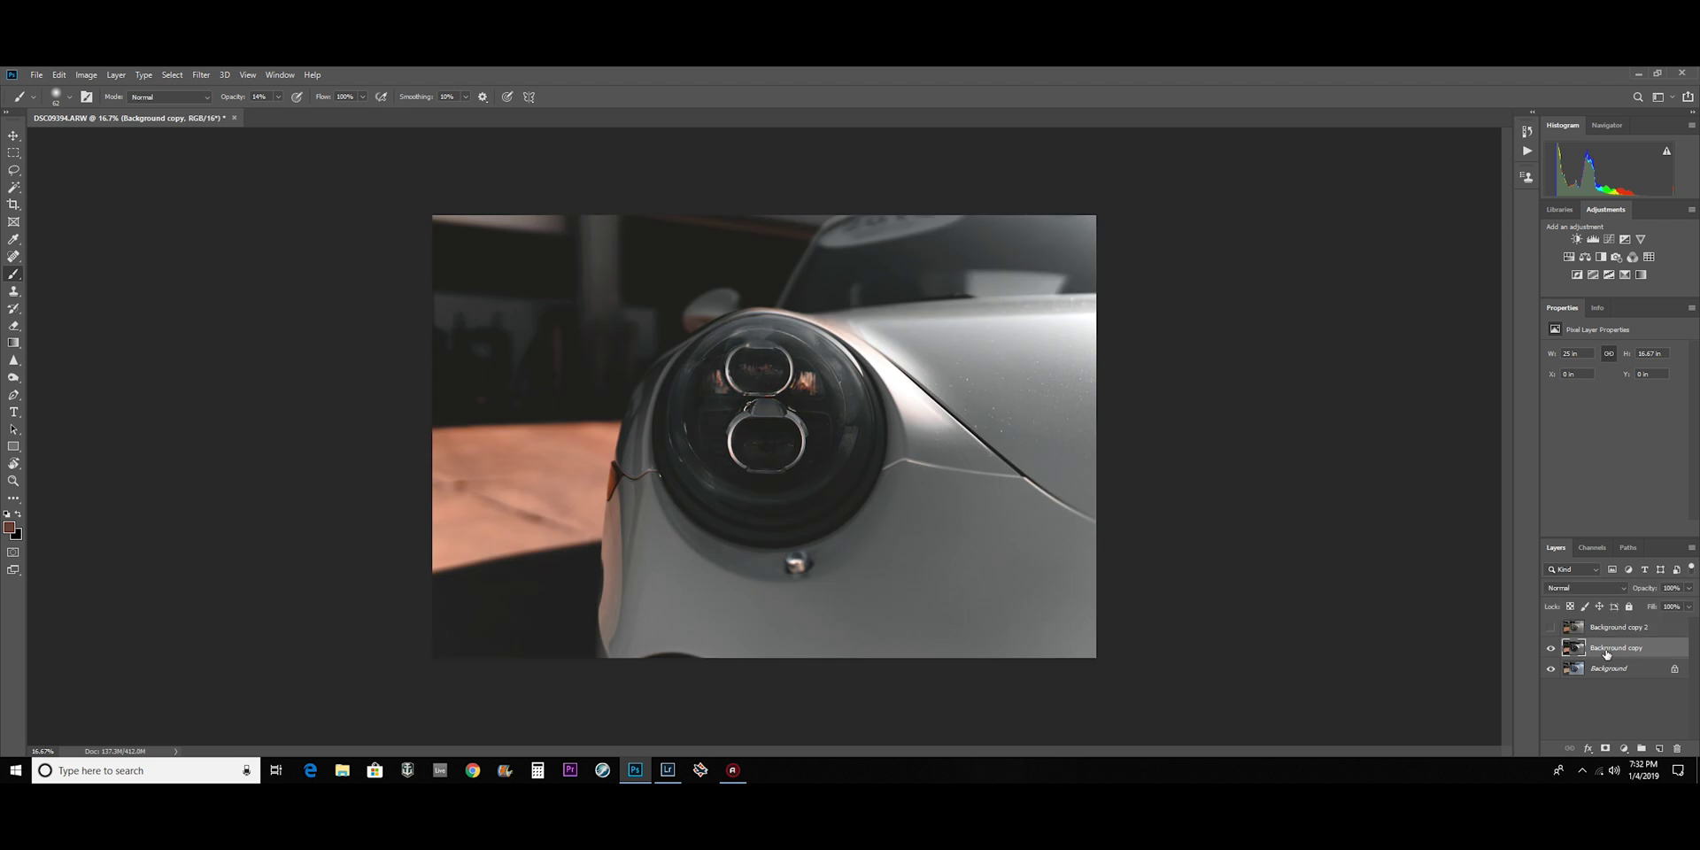
pyautogui.click(1688, 588)
pyautogui.moveTo(1690, 606)
pyautogui.mouseDown()
pyautogui.moveTo(1636, 600)
pyautogui.moveTo(1696, 604)
pyautogui.moveTo(1670, 607)
pyautogui.mouseUp()
pyautogui.click(1643, 694)
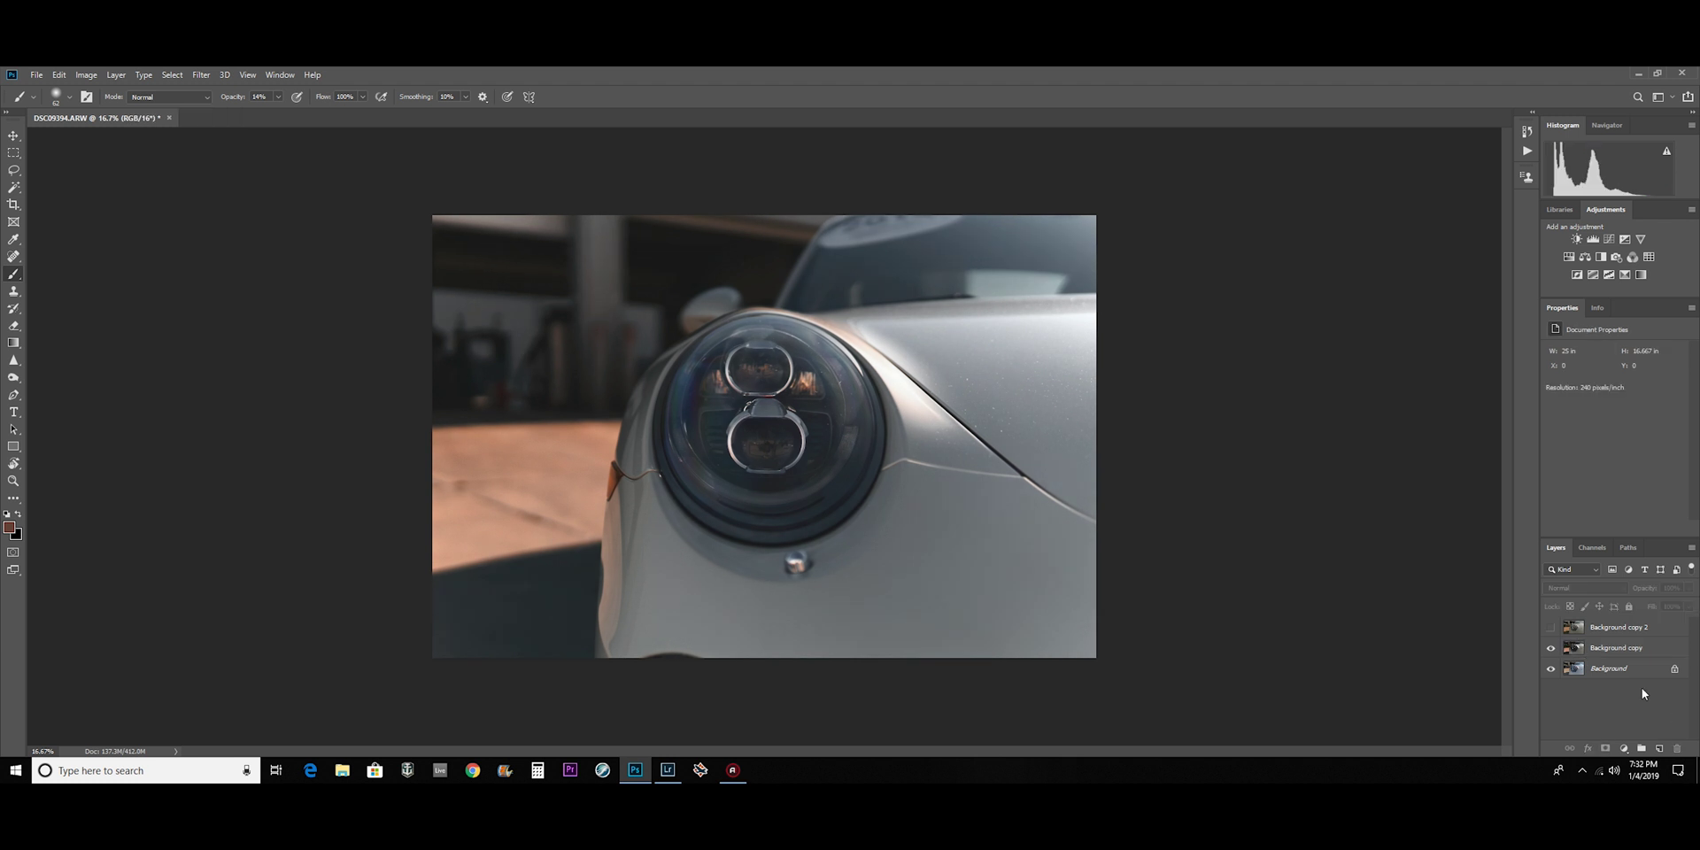
pyautogui.click(1550, 627)
pyautogui.click(1655, 630)
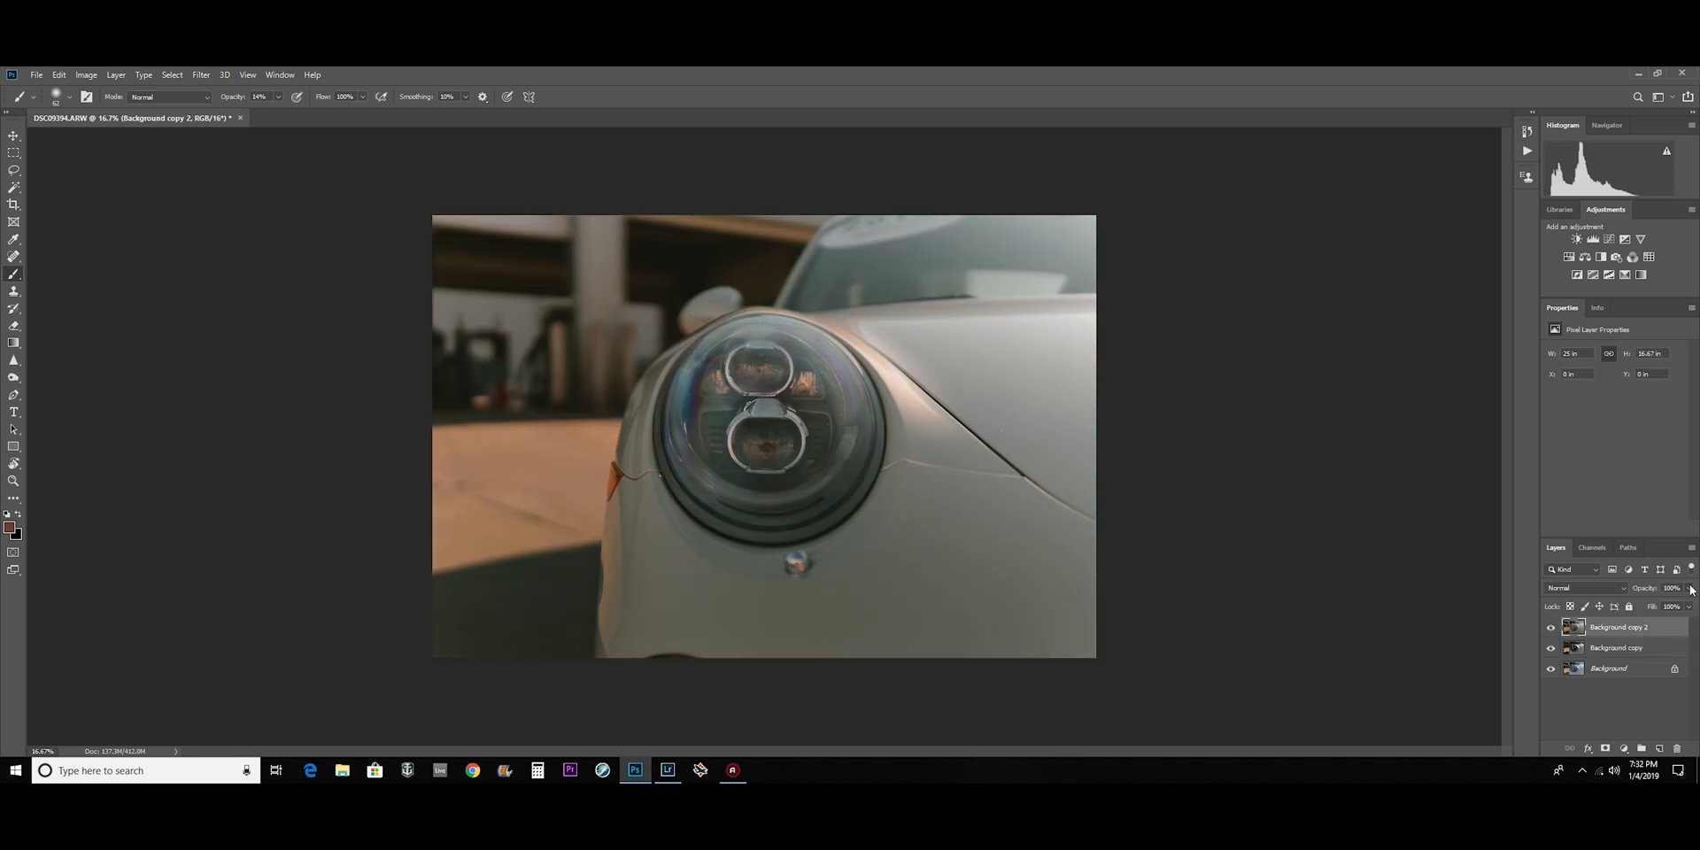
pyautogui.click(1688, 587)
pyautogui.moveTo(1690, 605); pyautogui.dragTo(1646, 608)
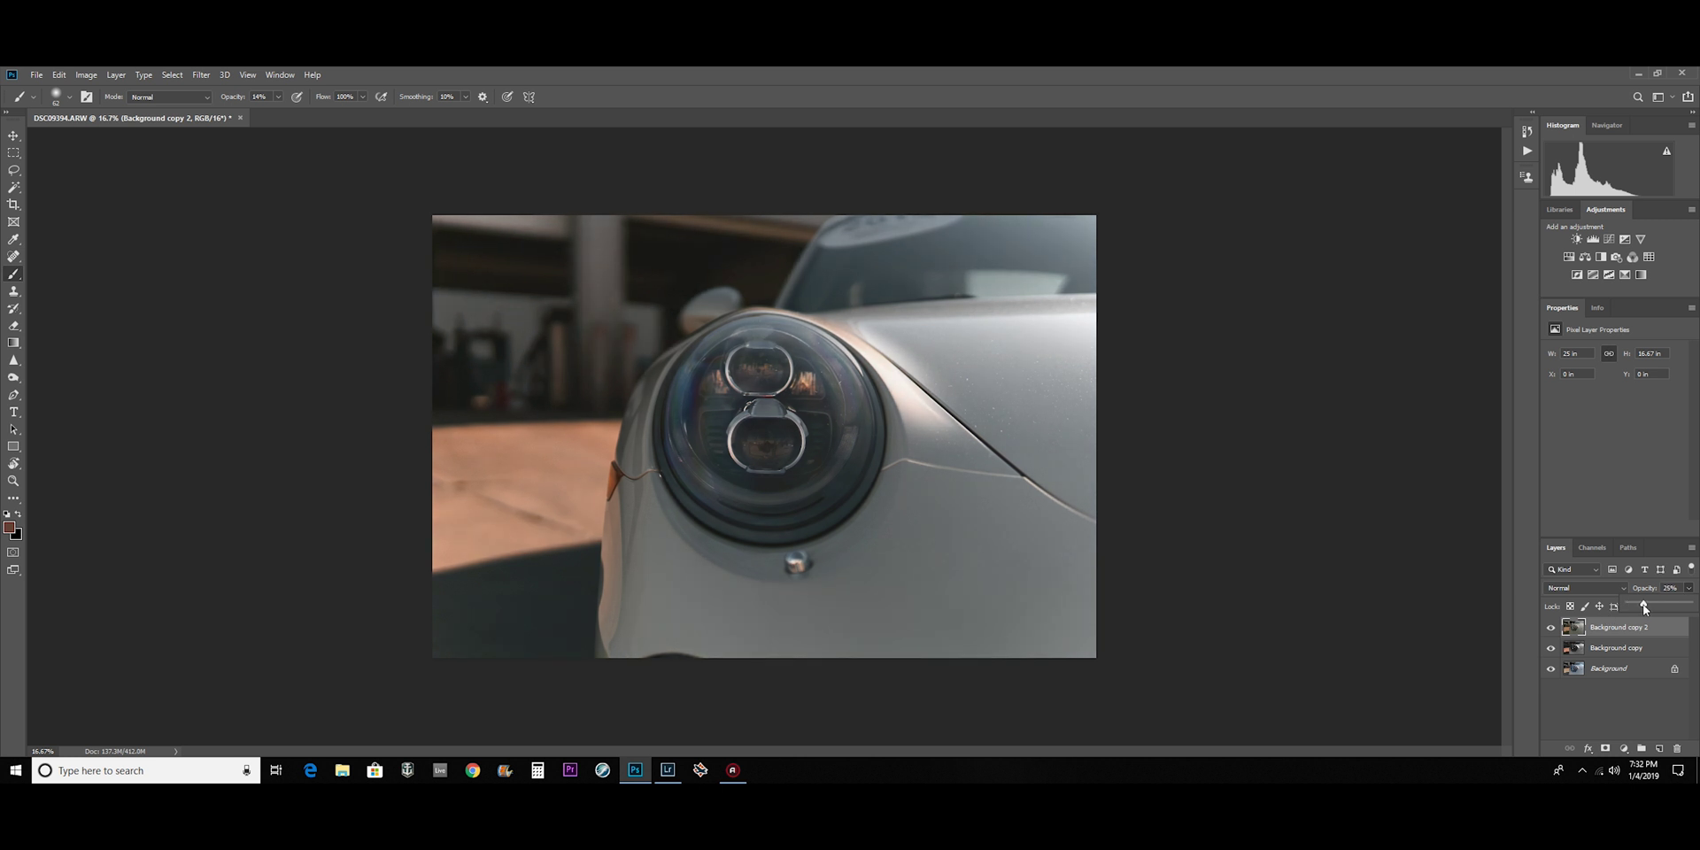
pyautogui.click(1652, 697)
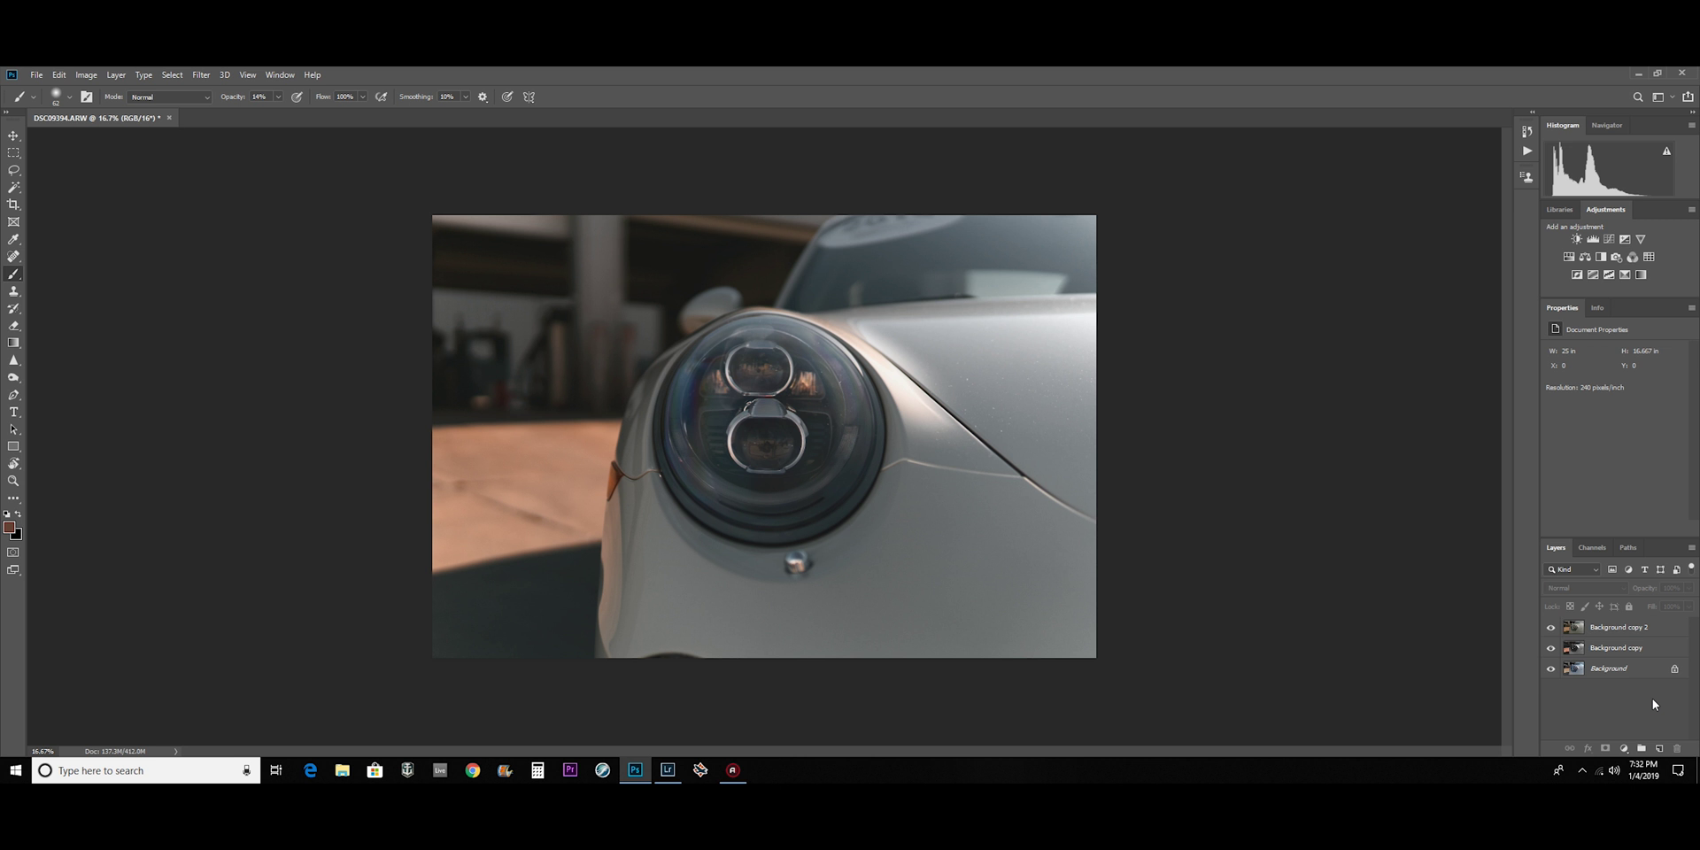
# - Flatten all three layers, save and close the headlight image, and return to Lightroom
pyautogui.click(1616, 626)
pyautogui.keyDown('shift'); pyautogui.click(1624, 670); pyautogui.keyUp('shift')
pyautogui.rightClick(1624, 670)
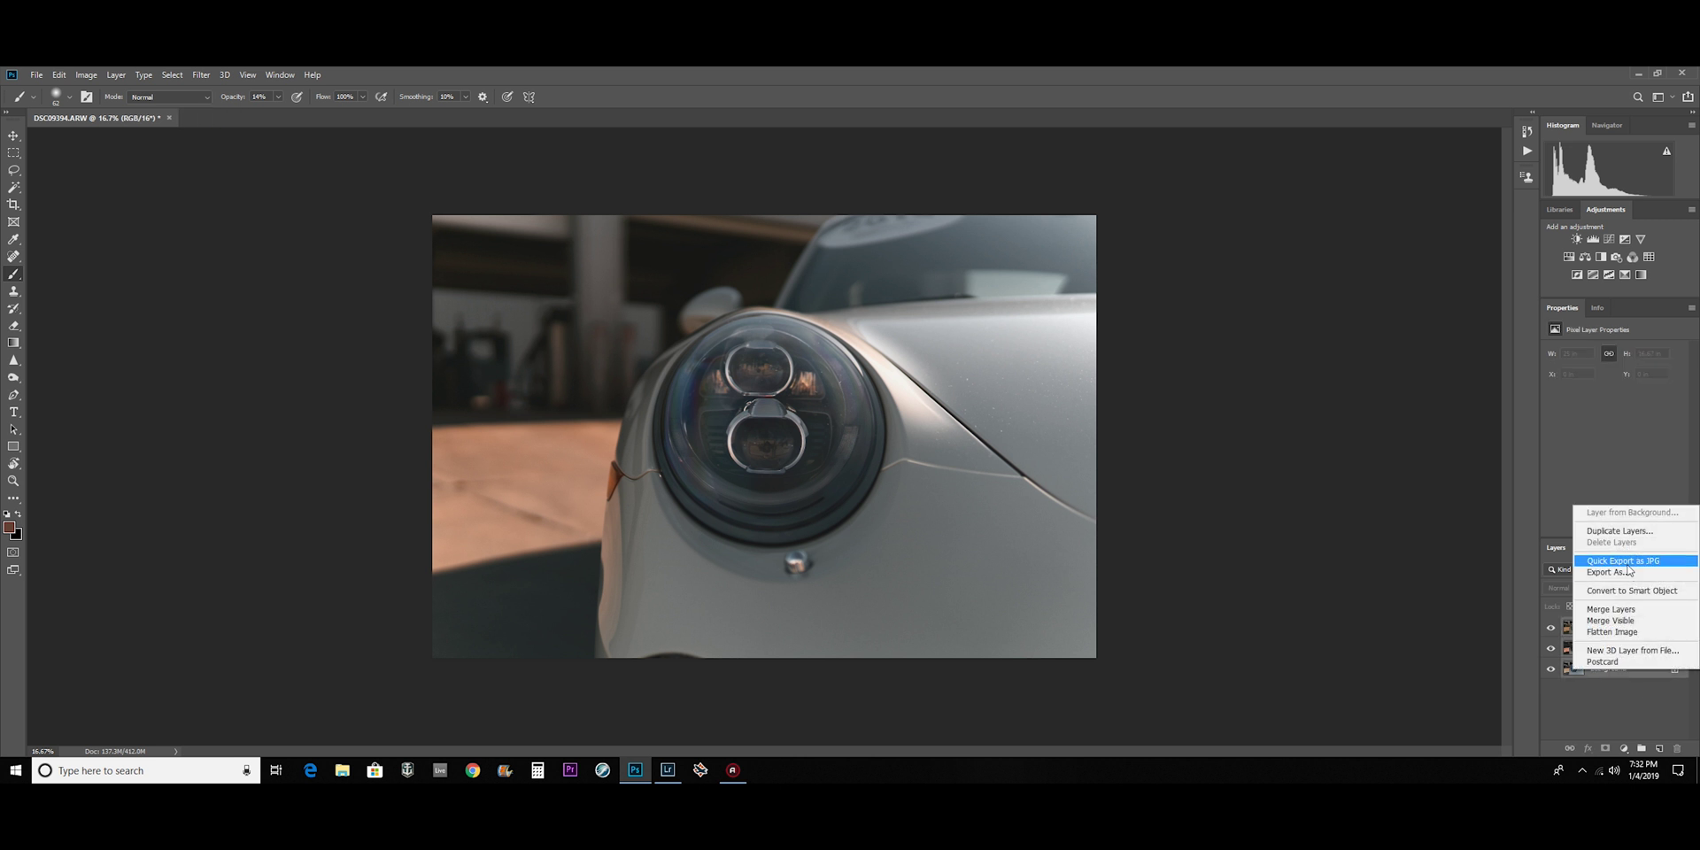
pyautogui.click(1629, 607)
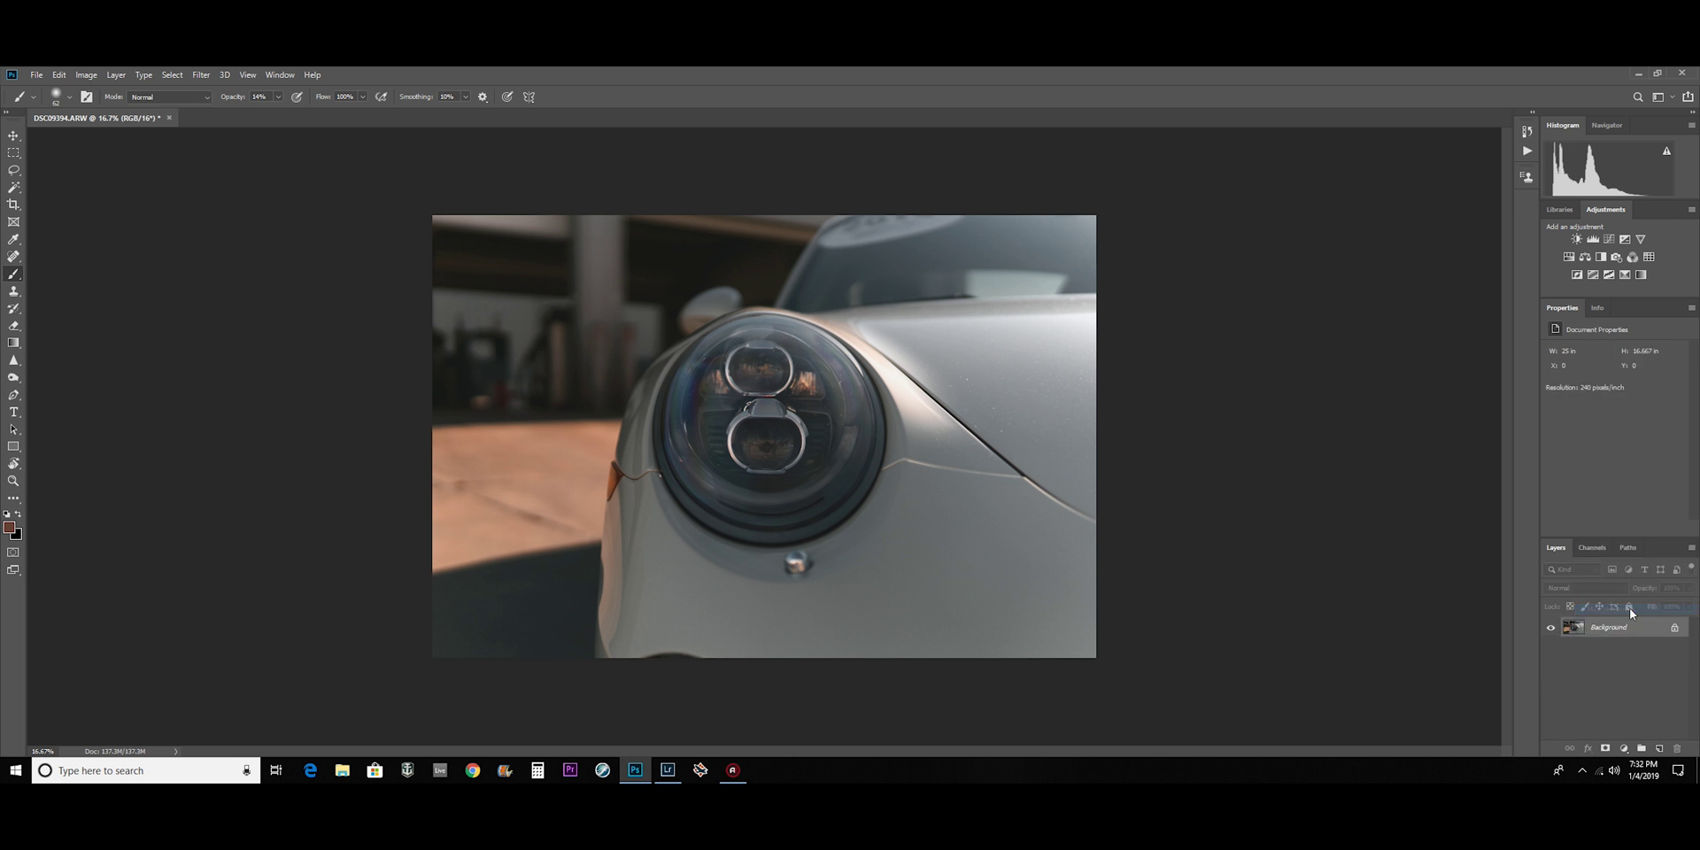
pyautogui.click(170, 119)
pyautogui.click(787, 327)
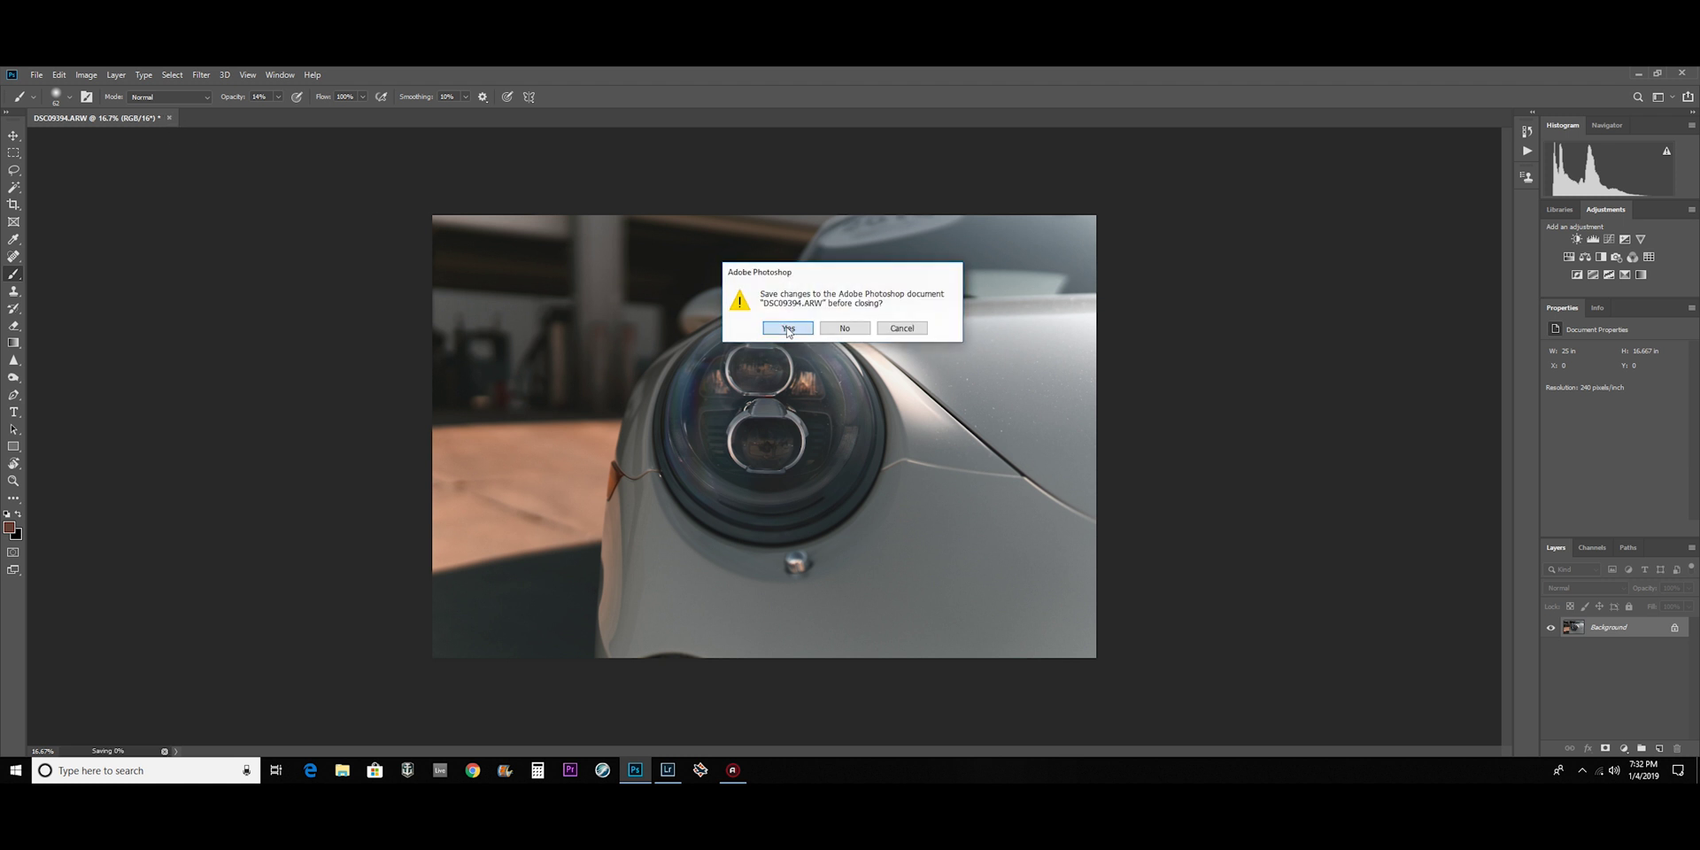
pyautogui.click(667, 769)
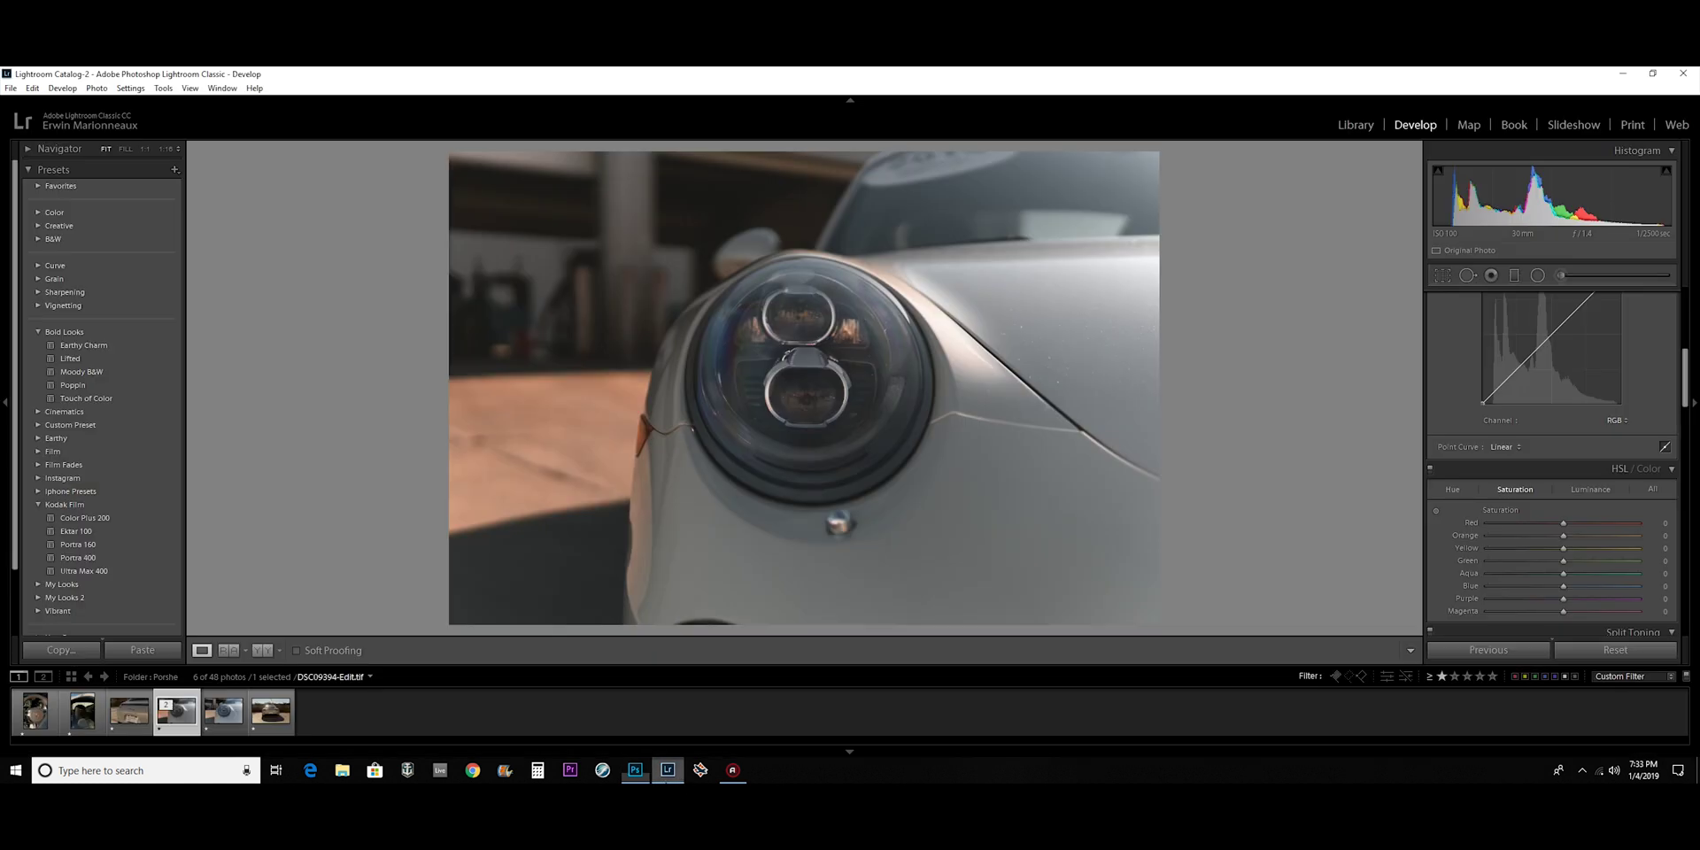
# - On the edited headlight copy, set Clarity to +43 and Highlights to -64
pyautogui.click(227, 719)
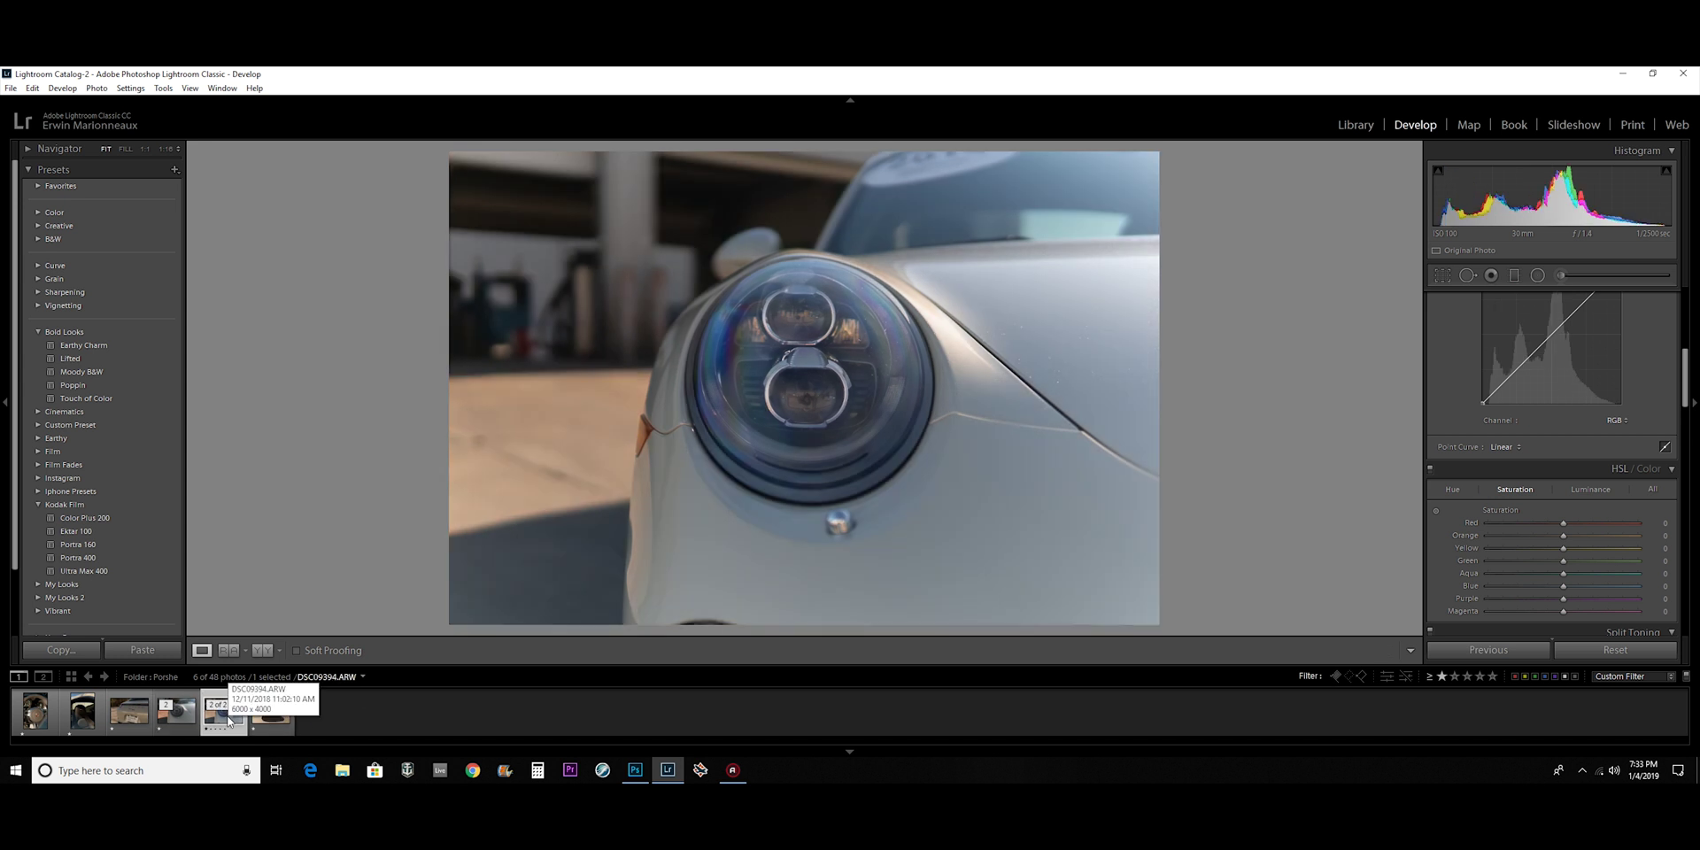
pyautogui.click(186, 717)
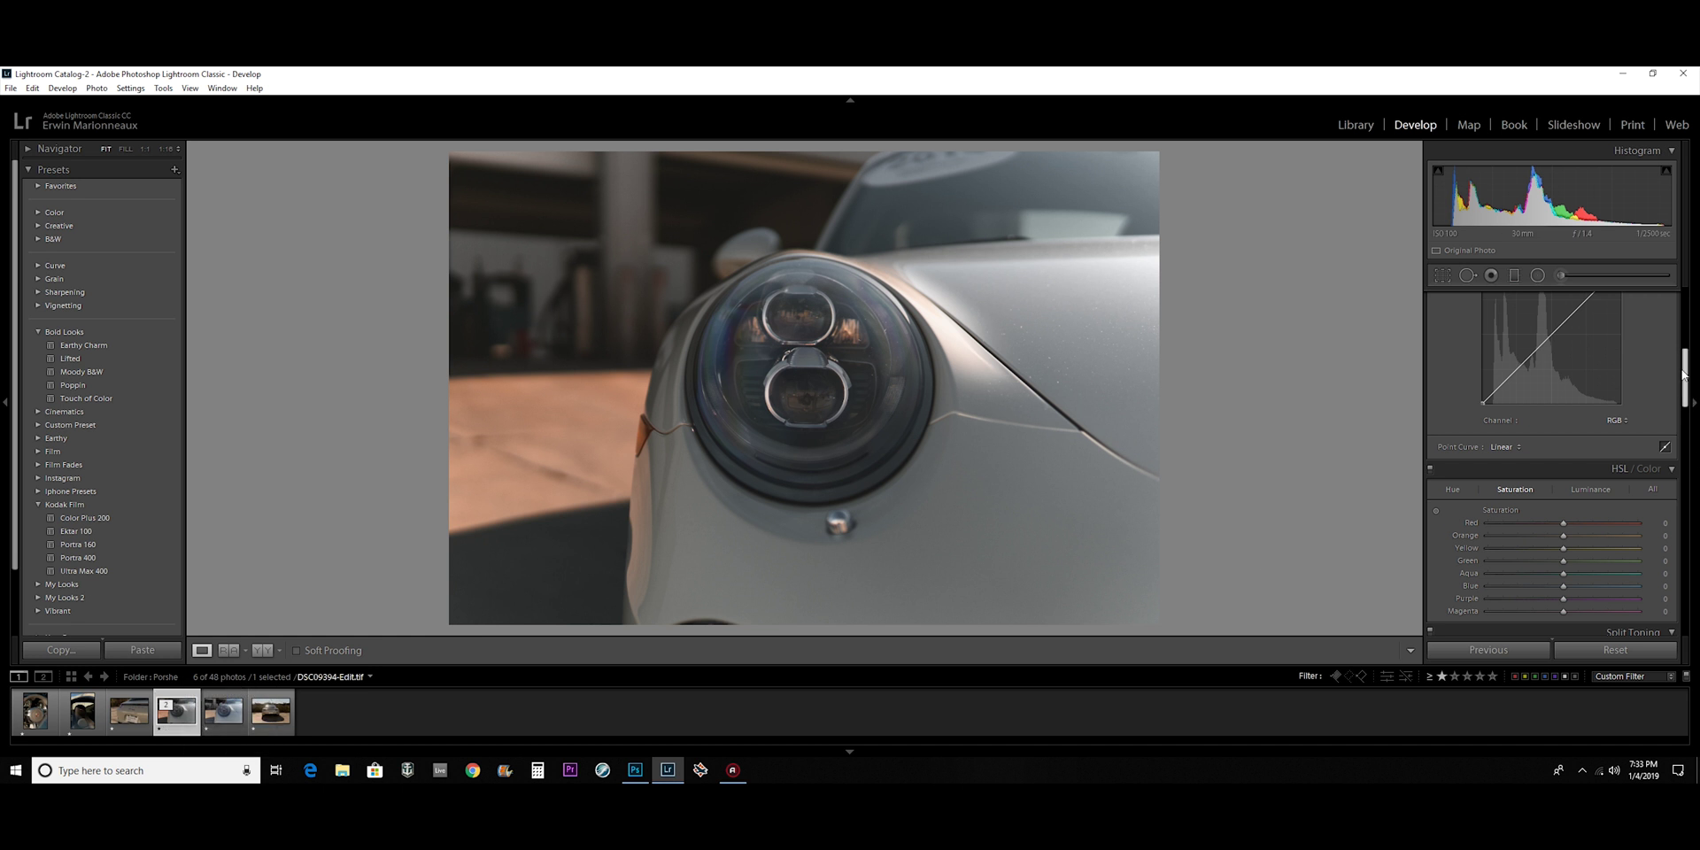
pyautogui.scroll(5, 1685, 376)
pyautogui.moveTo(1561, 539); pyautogui.dragTo(1591, 535)
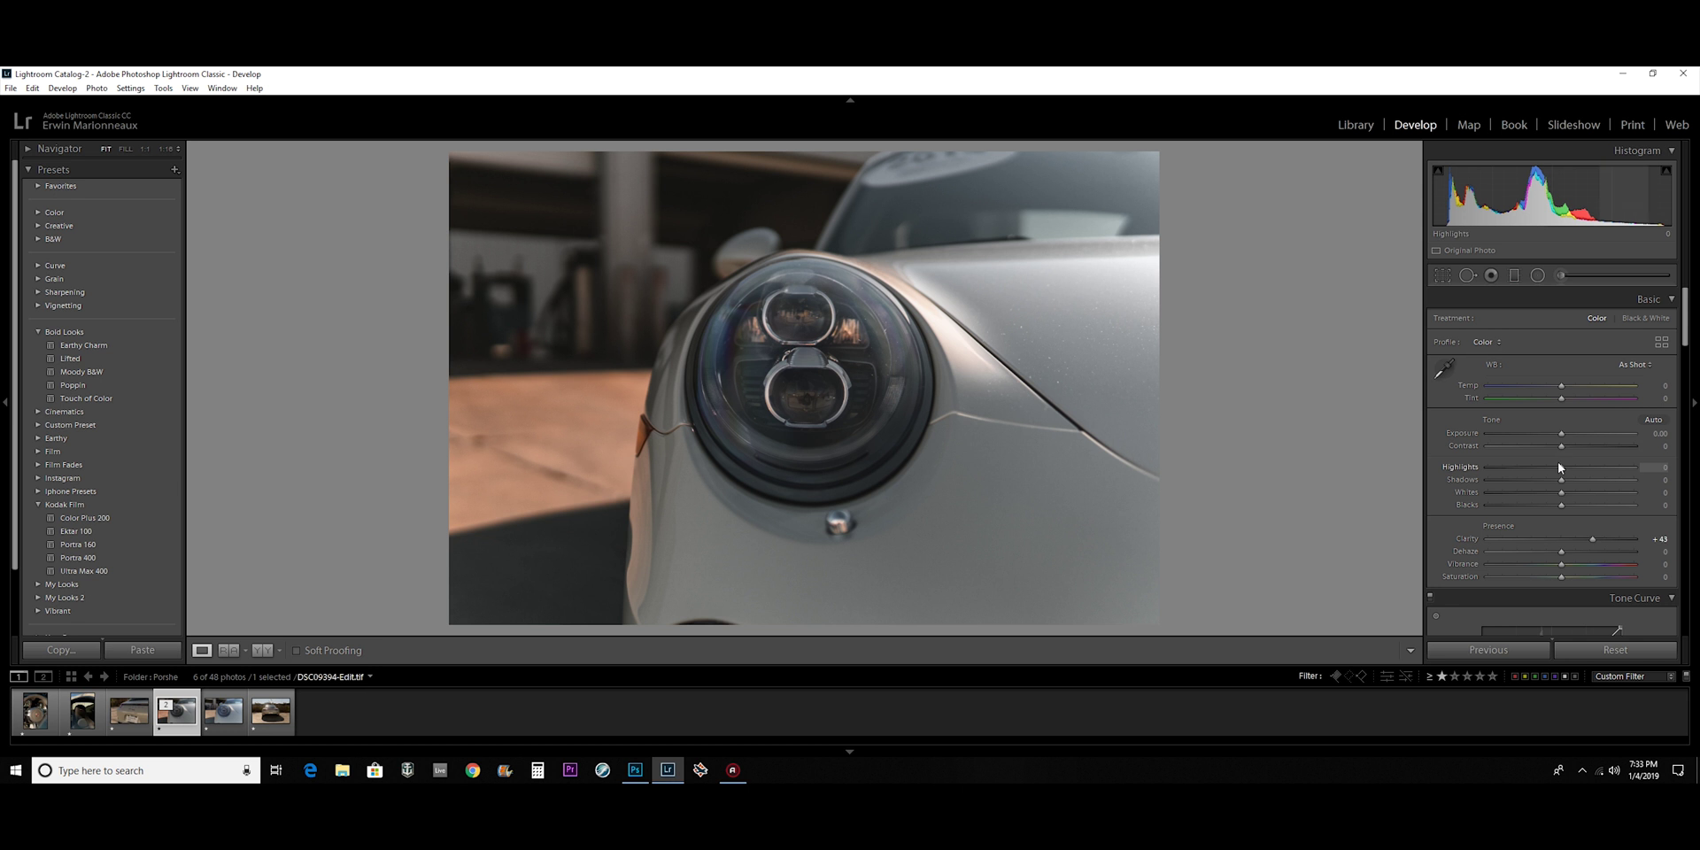
pyautogui.moveTo(1560, 468); pyautogui.dragTo(1564, 434)
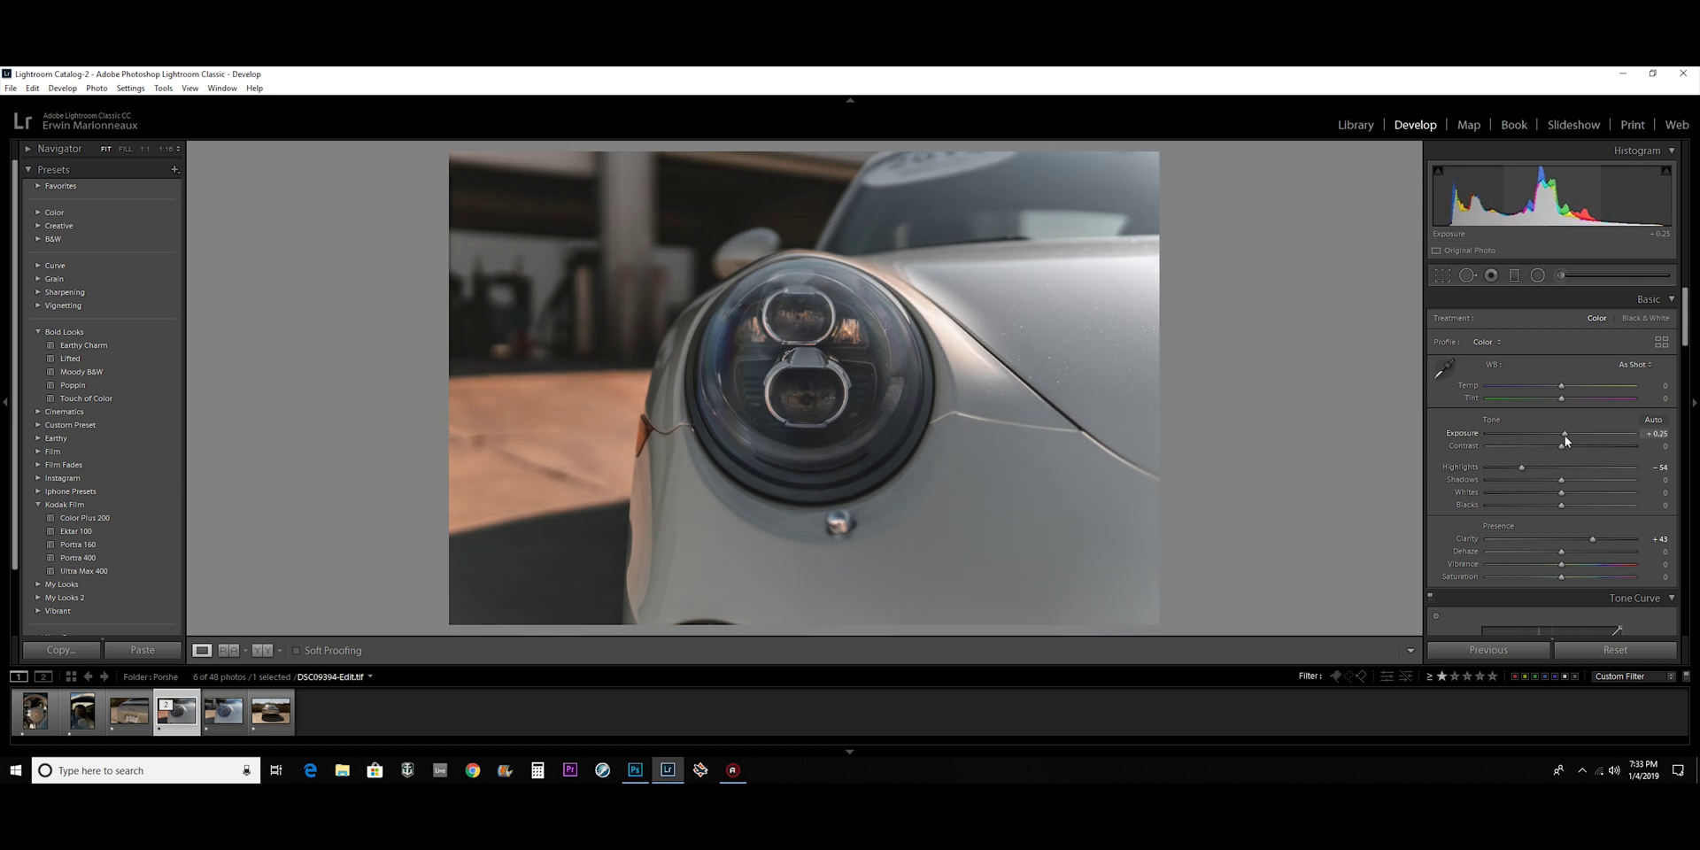
# - Shape a tone curve lifting the shadows with a brighter midtone point, then advance to the rear-view photo
pyautogui.moveTo(1696, 334); pyautogui.dragTo(1688, 374)
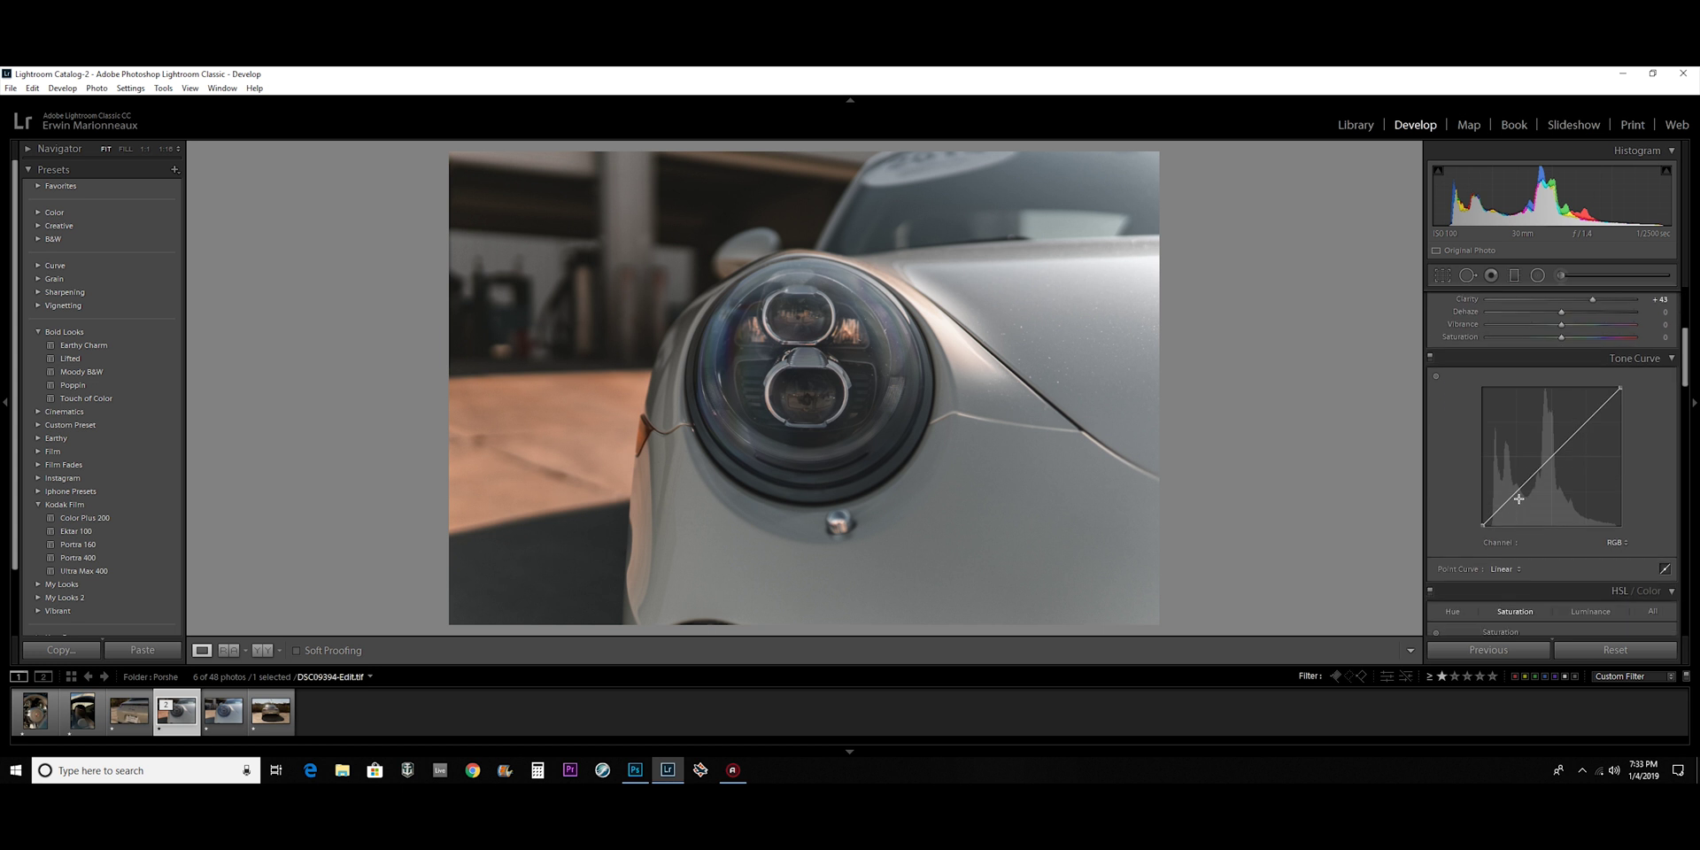
pyautogui.moveTo(1515, 493); pyautogui.dragTo(1481, 519)
pyautogui.click(1553, 460)
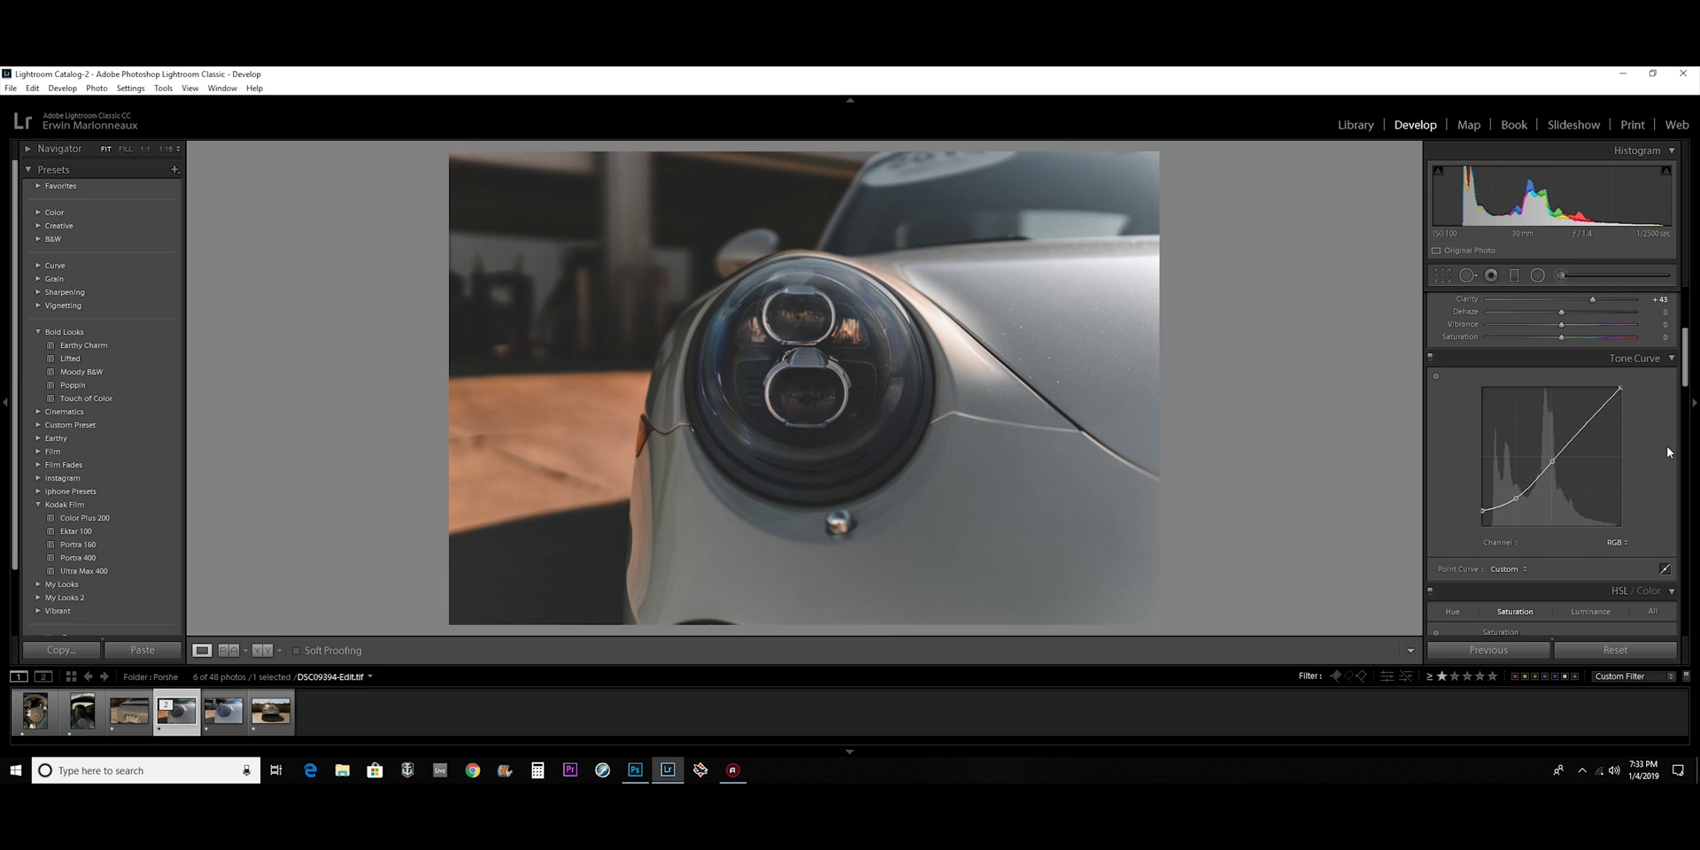
pyautogui.press('Right')
pyautogui.press('Right')
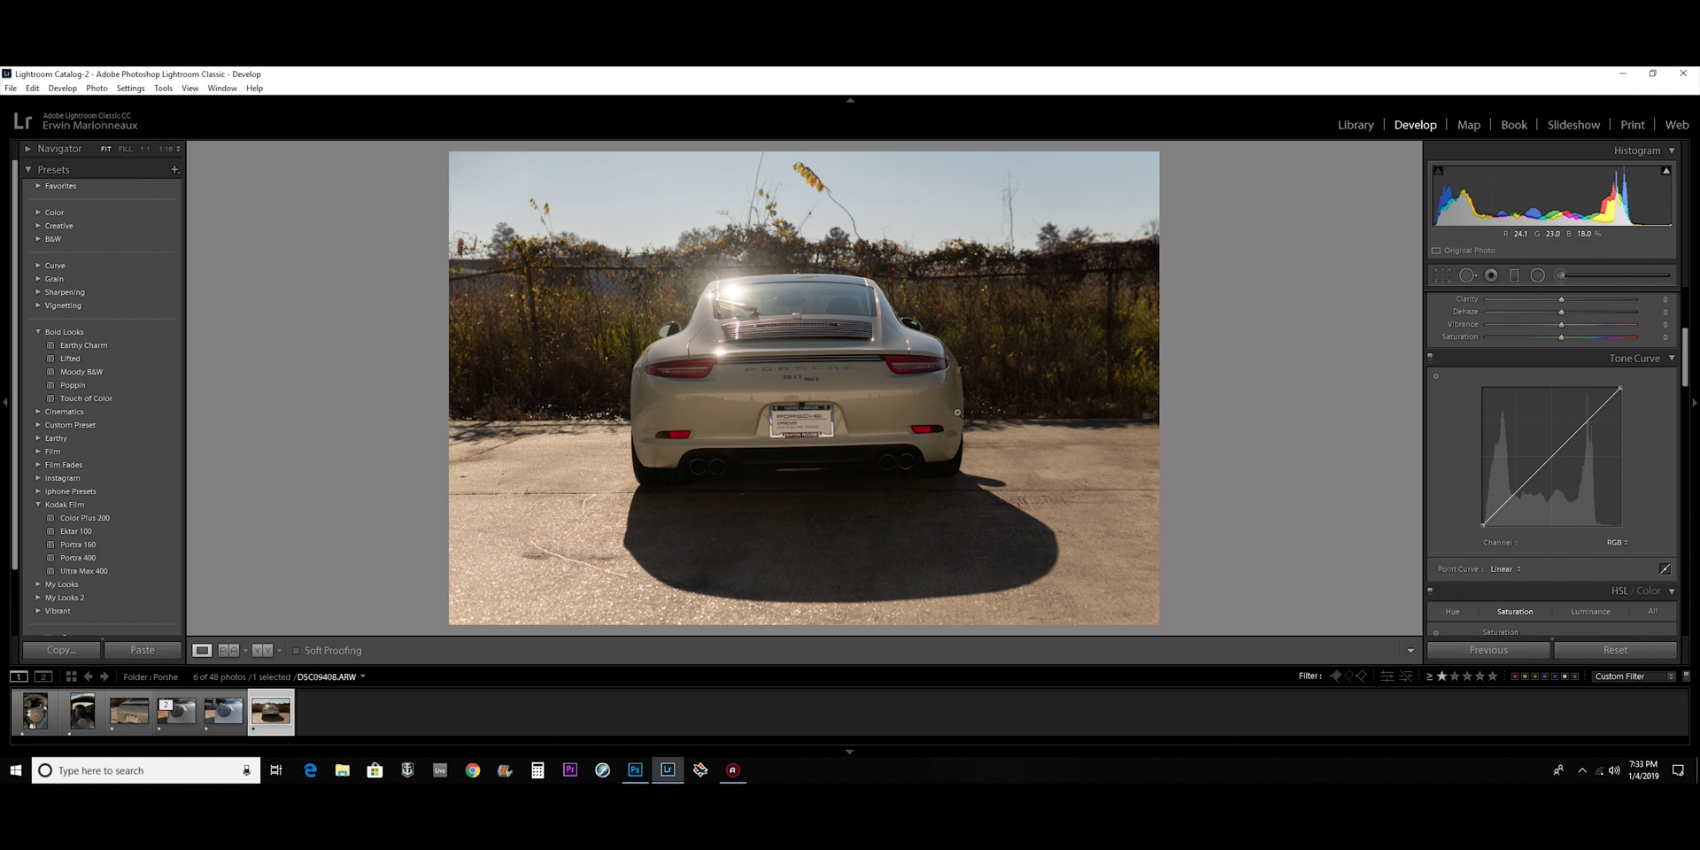
# - Send the rear-view Porsche photo to Photoshop CC 2019 through Edit In
pyautogui.rightClick(264, 722)
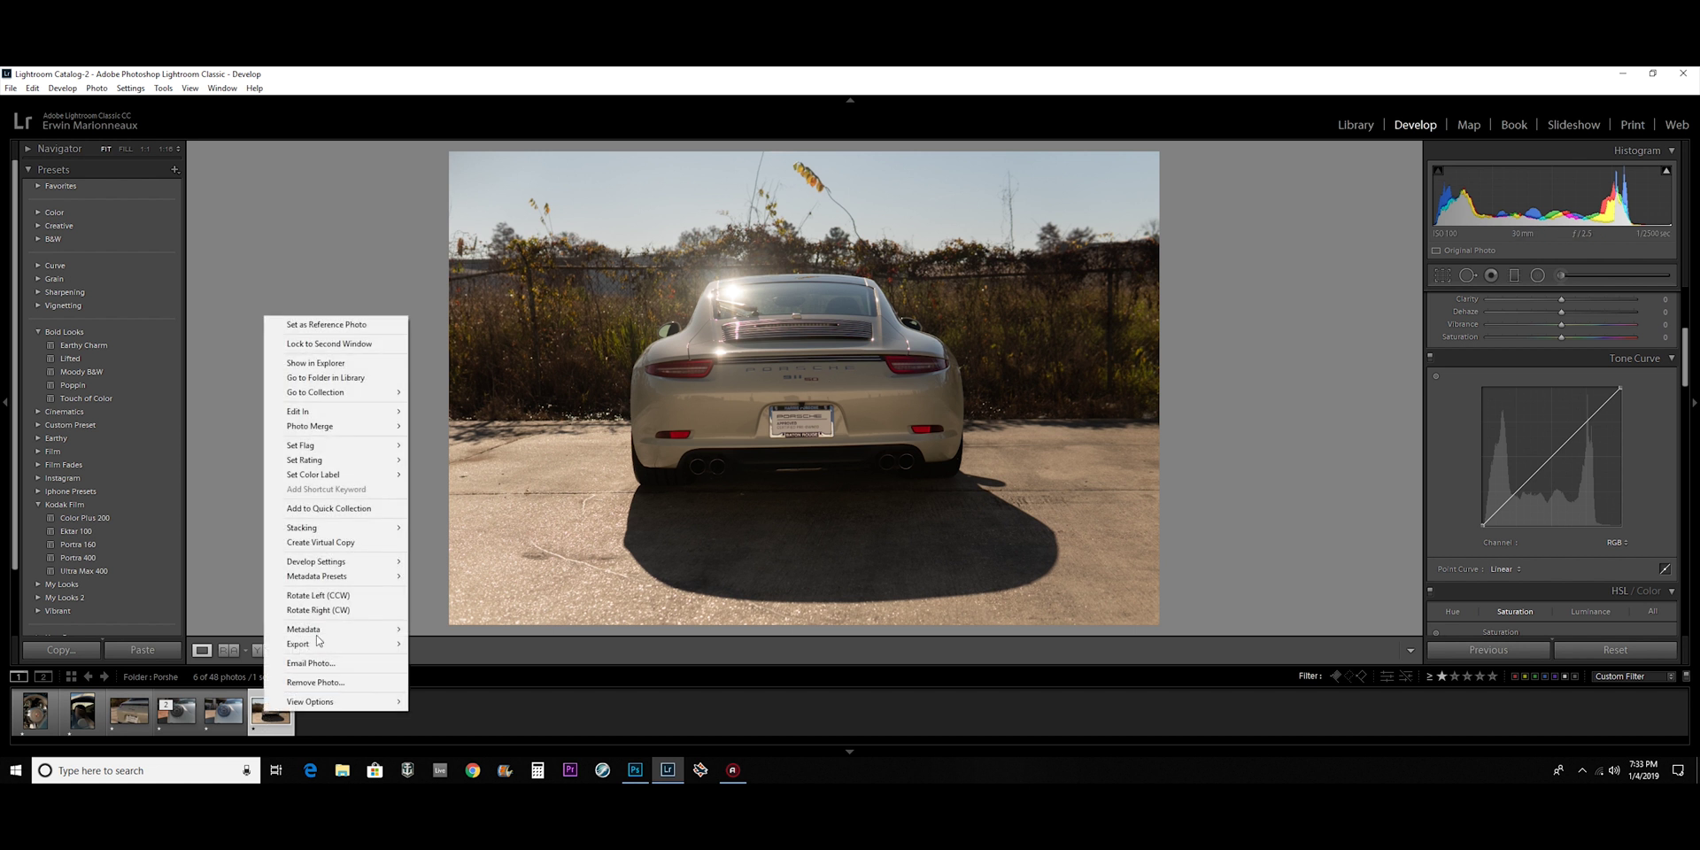
pyautogui.moveTo(373, 434)
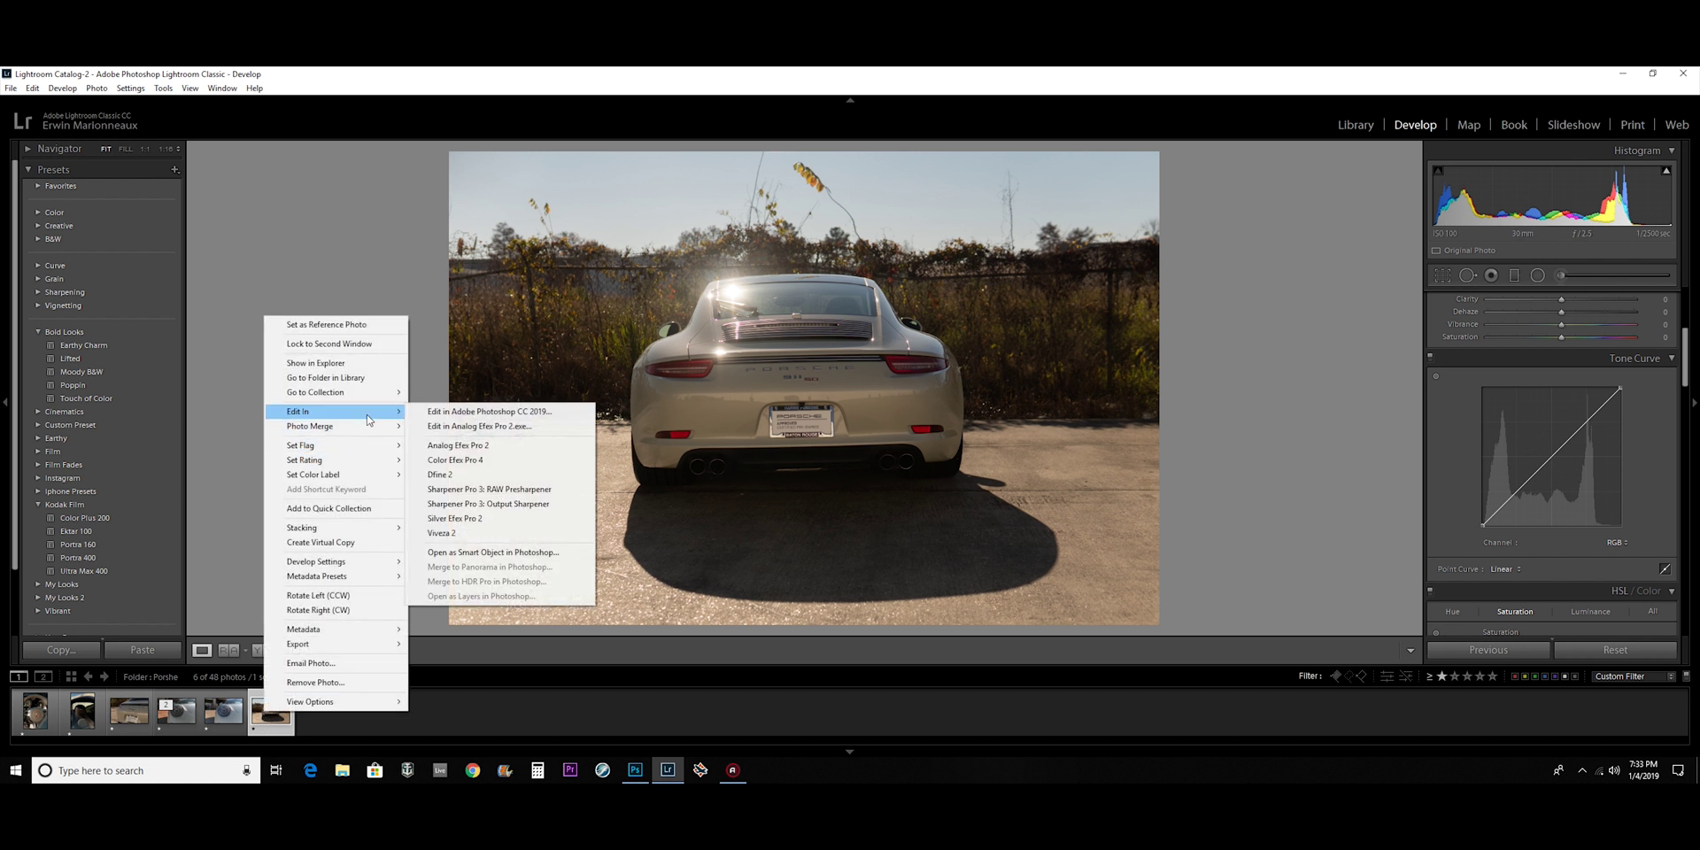
pyautogui.click(420, 412)
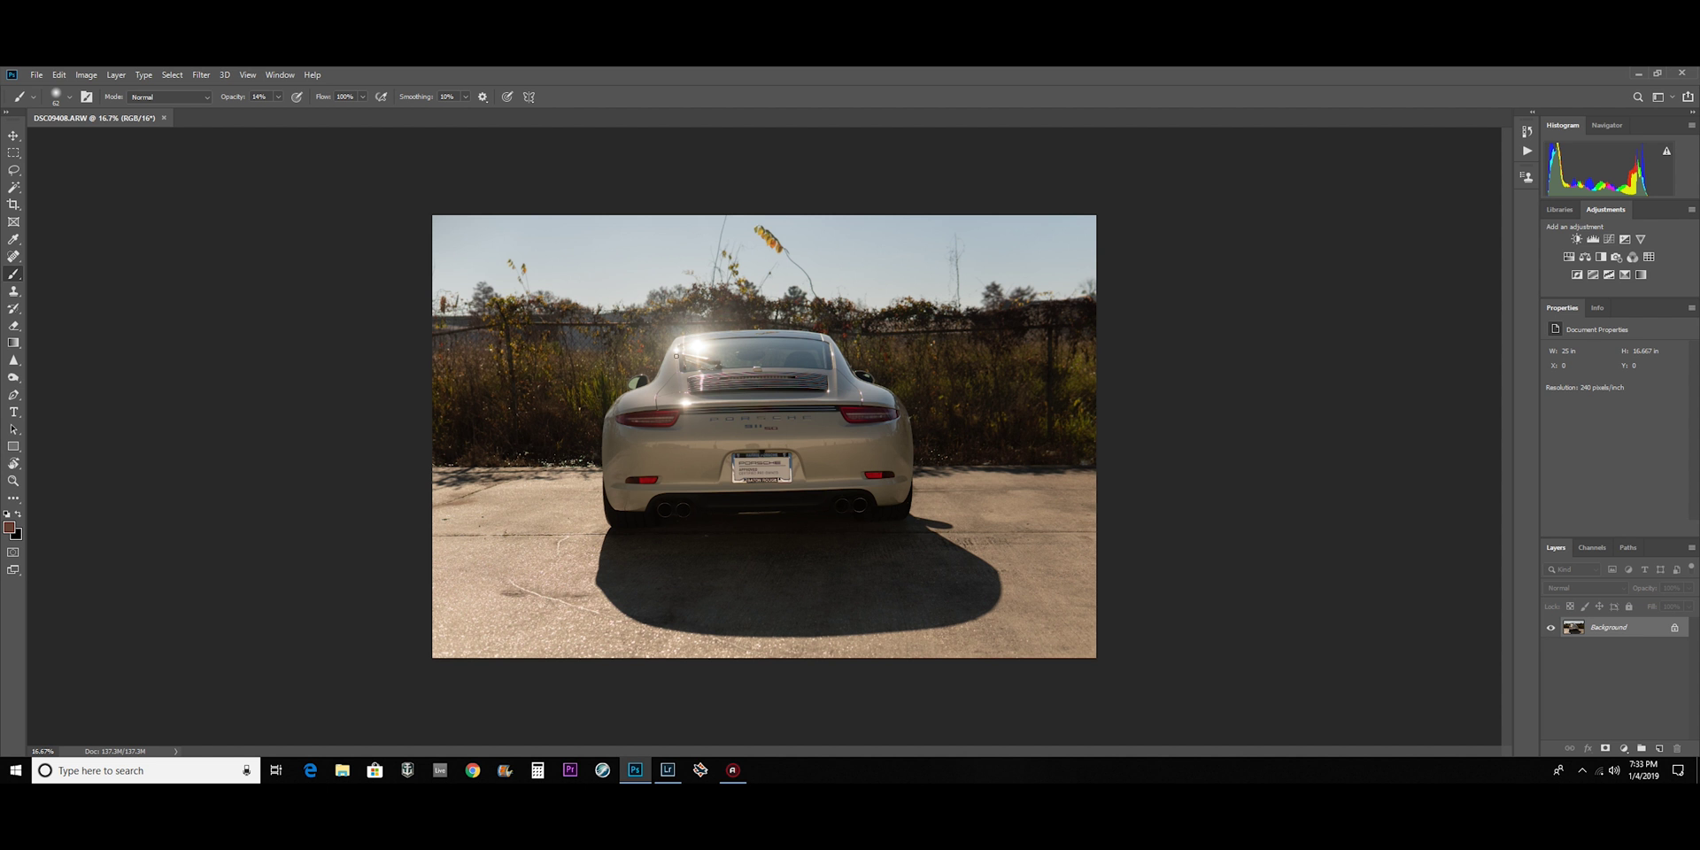
# - Copy a rectangular selection of the rear window's right half onto a new layer
pyautogui.click(10, 152)
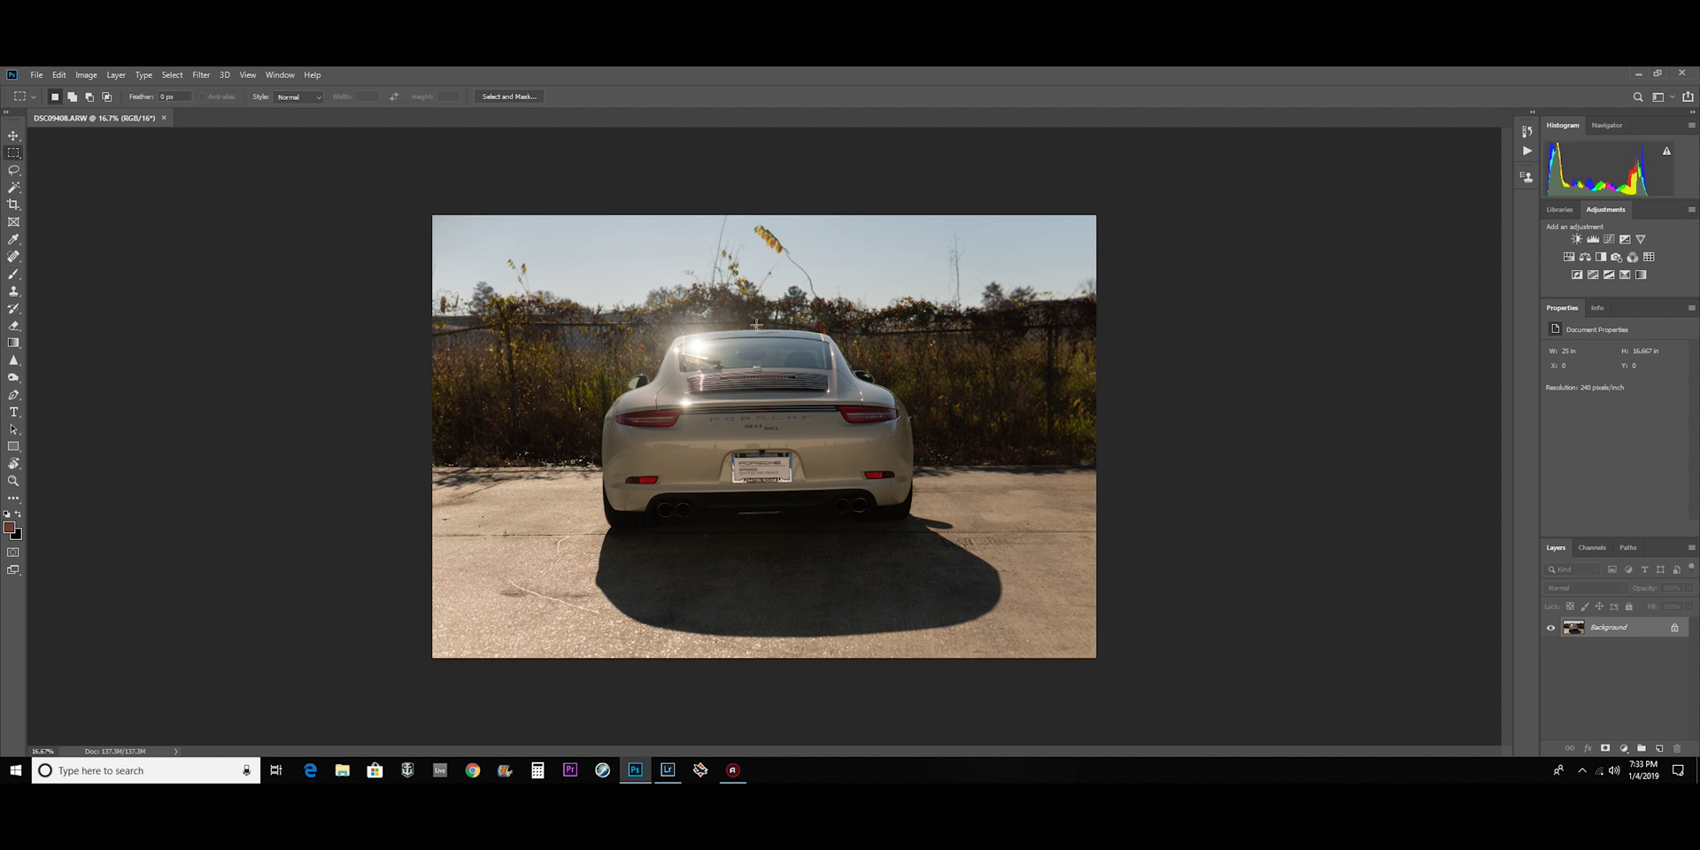
pyautogui.moveTo(756, 324); pyautogui.dragTo(844, 380)
pyautogui.hotkey('ctrl', 'j')
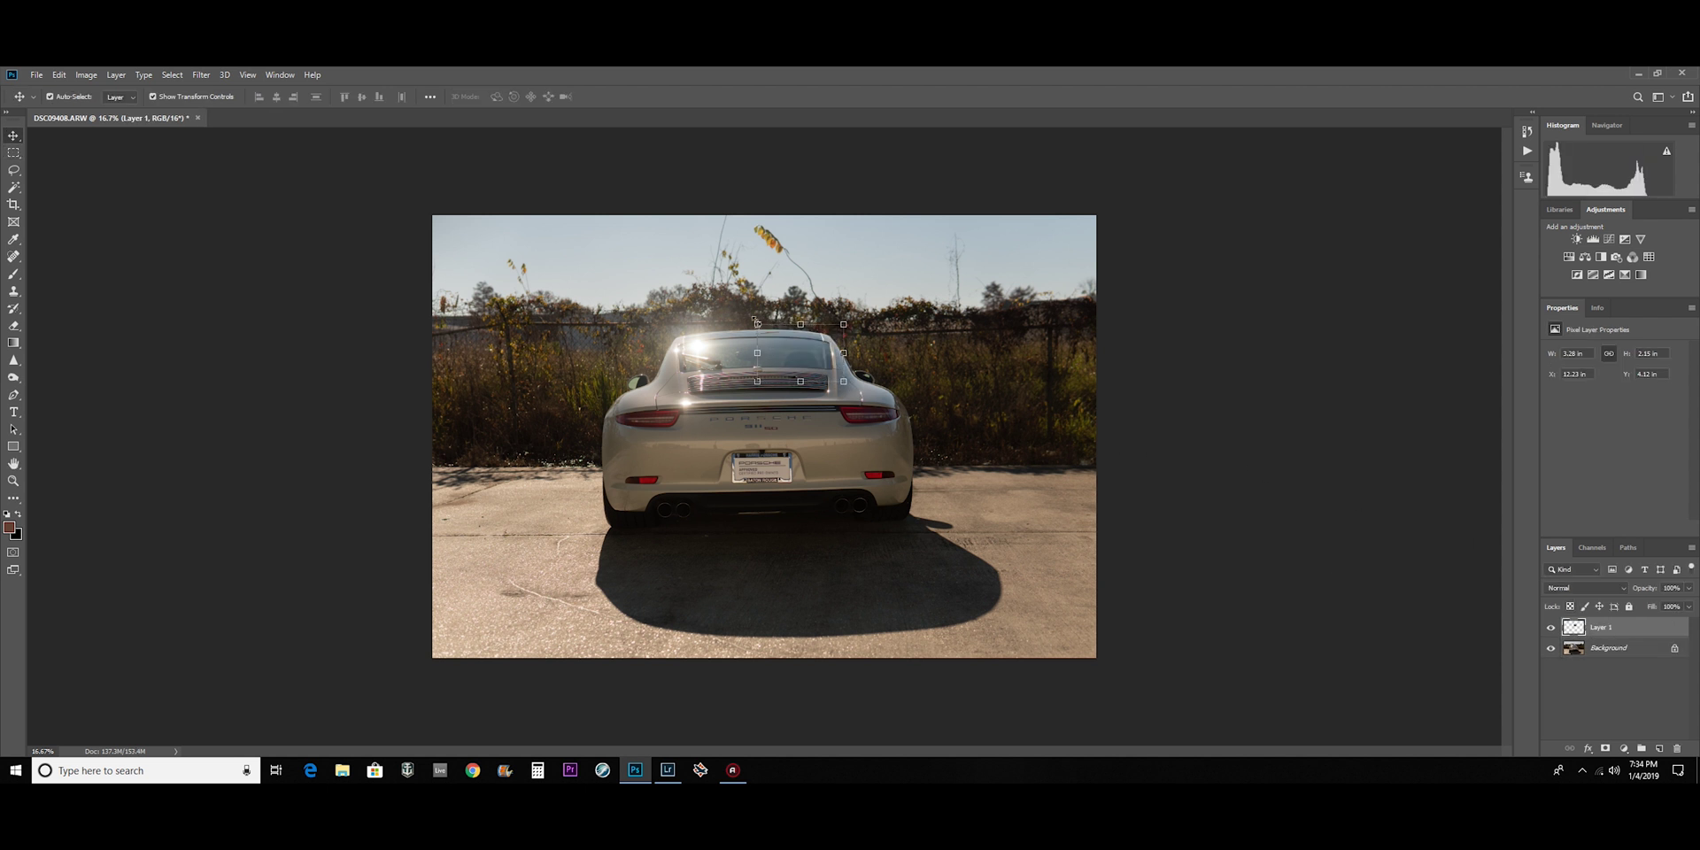
# - Flip the copied window piece horizontally and position it over the window's left half
pyautogui.hotkey('ctrl', 't')
pyautogui.rightClick(759, 327)
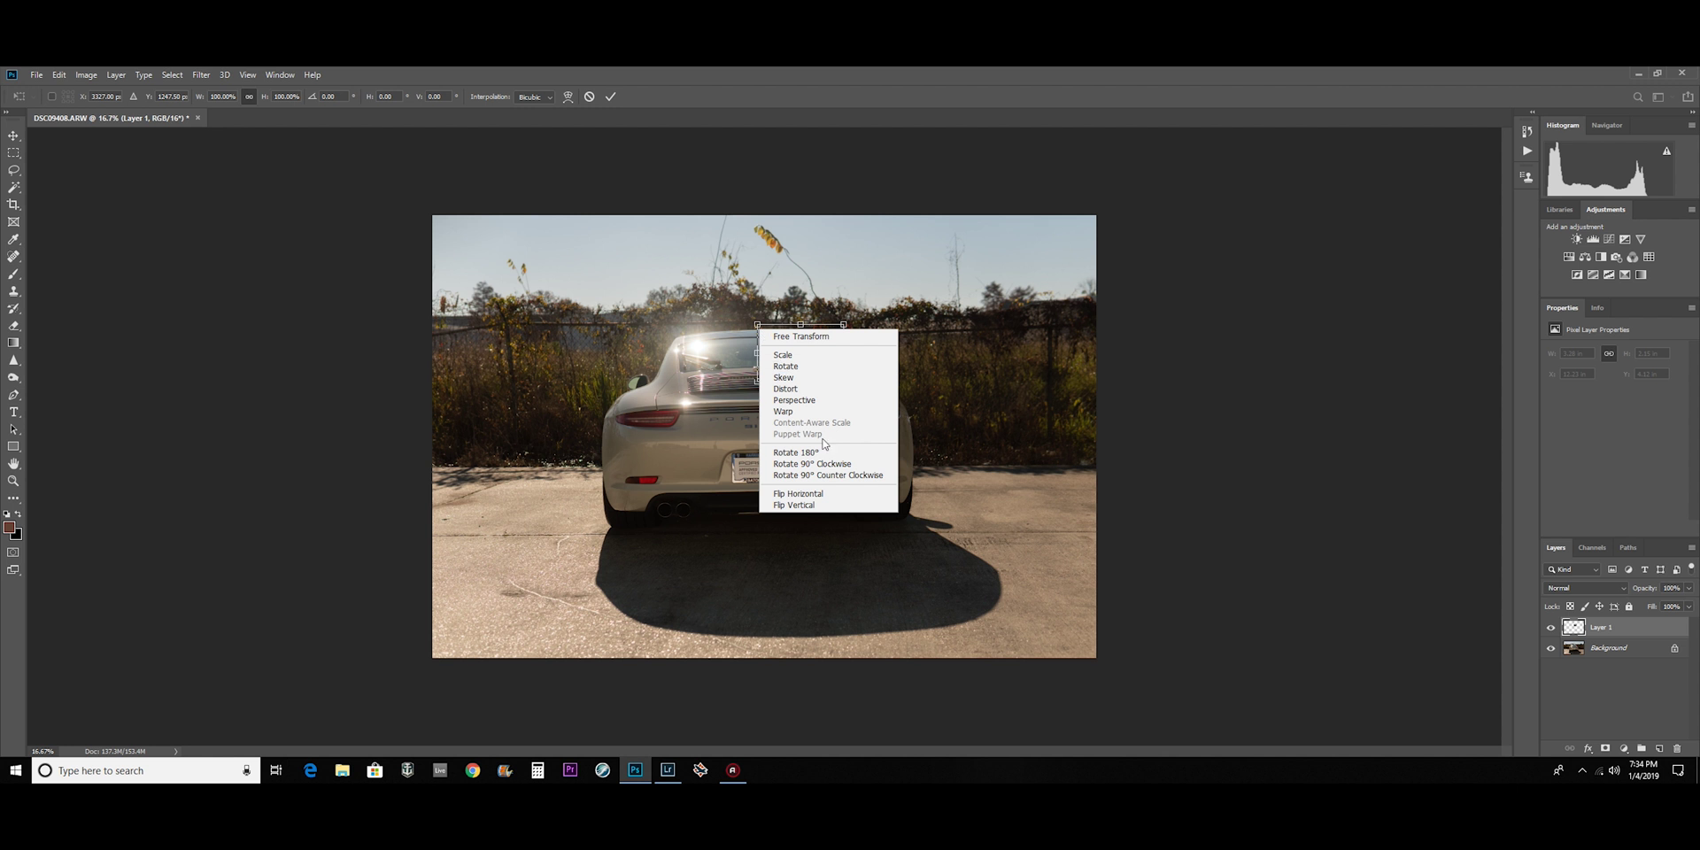
pyautogui.click(843, 499)
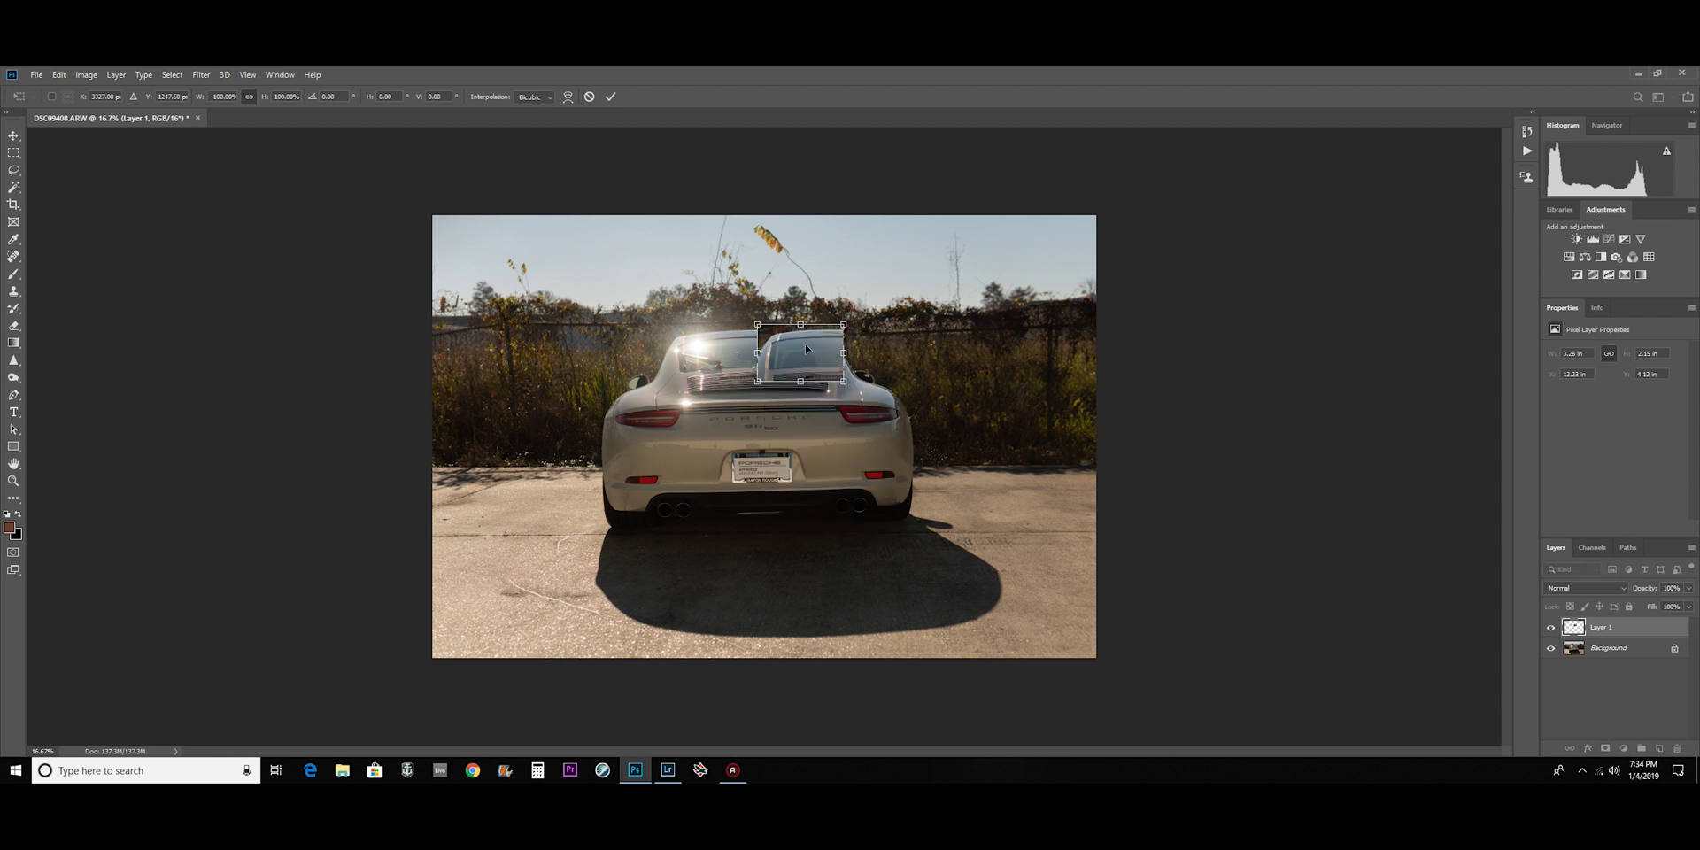
pyautogui.moveTo(809, 355); pyautogui.dragTo(713, 355)
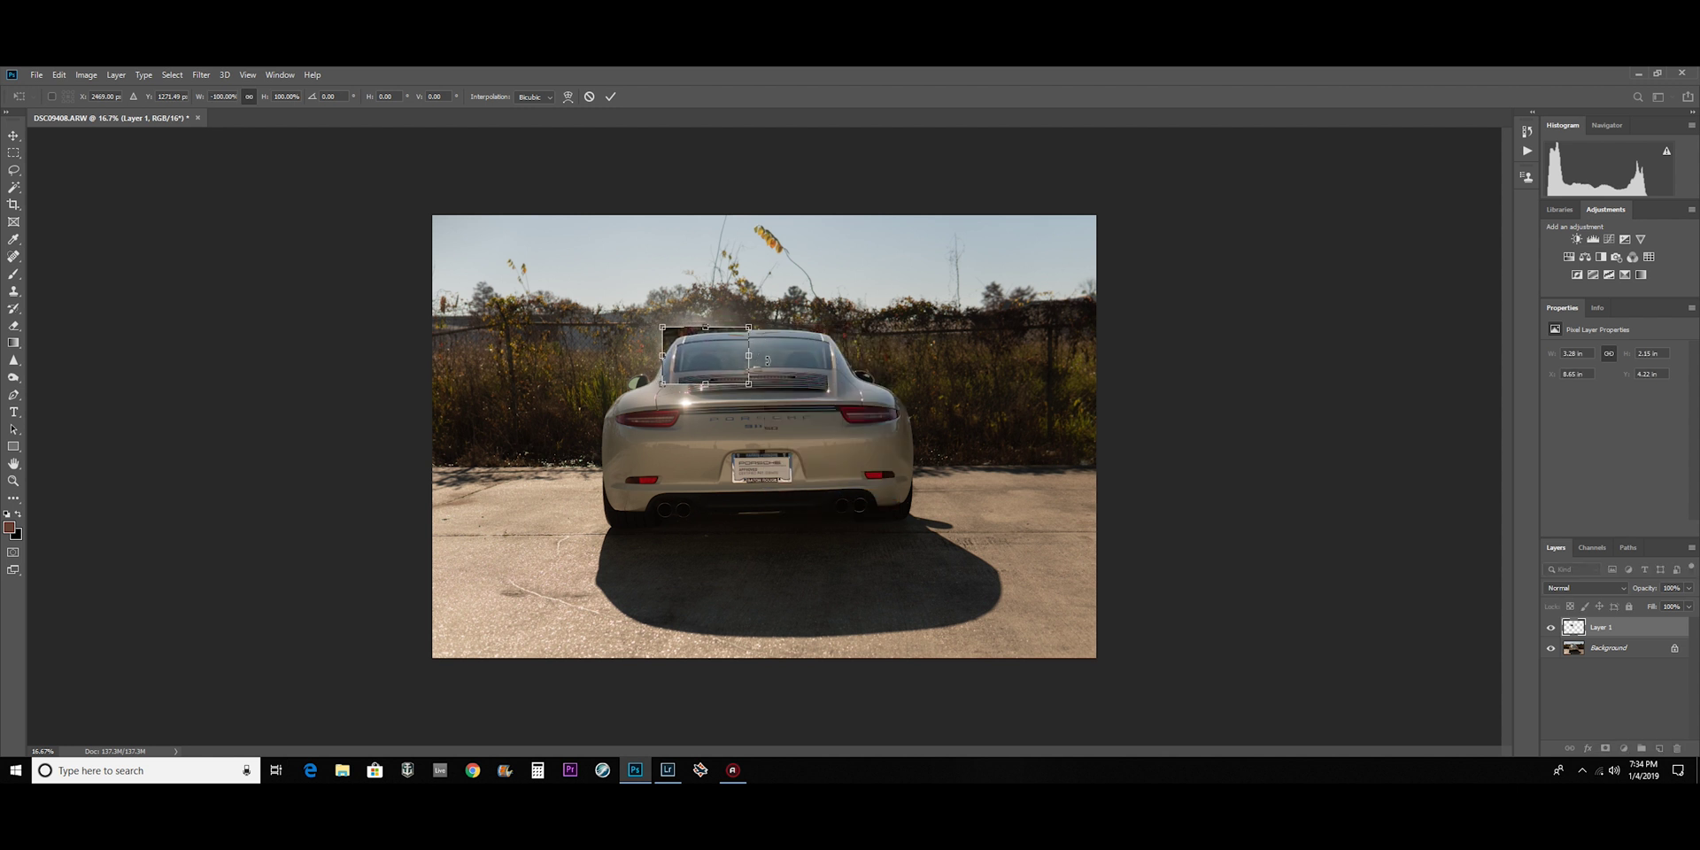
pyautogui.scroll(2, 743, 352)
pyautogui.scroll(3, 744, 354)
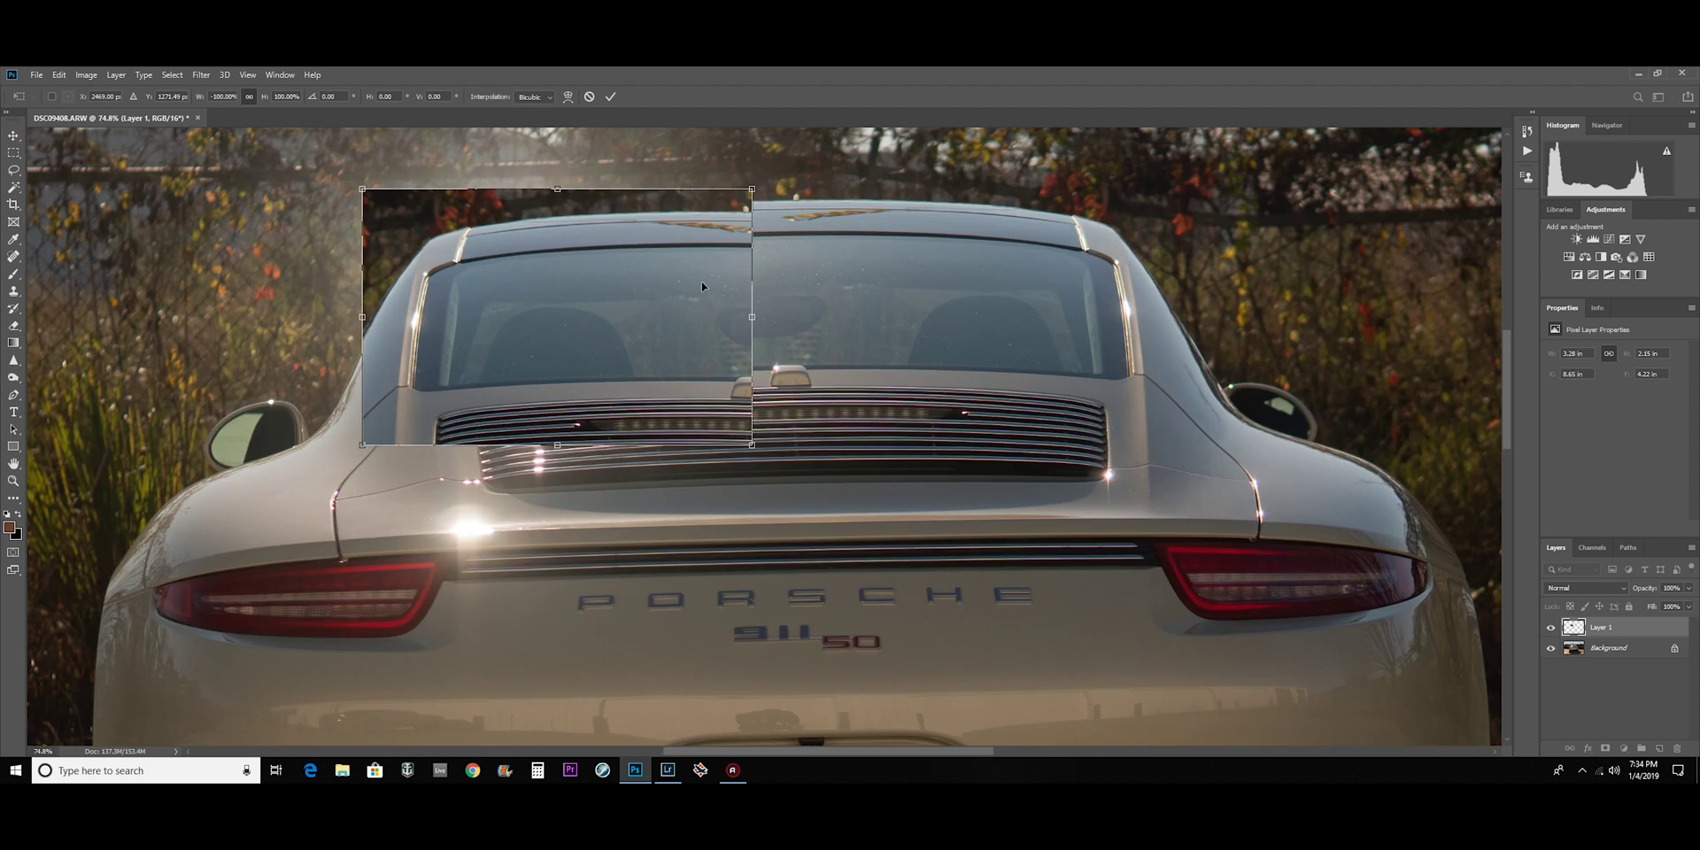
pyautogui.moveTo(663, 313); pyautogui.dragTo(672, 306)
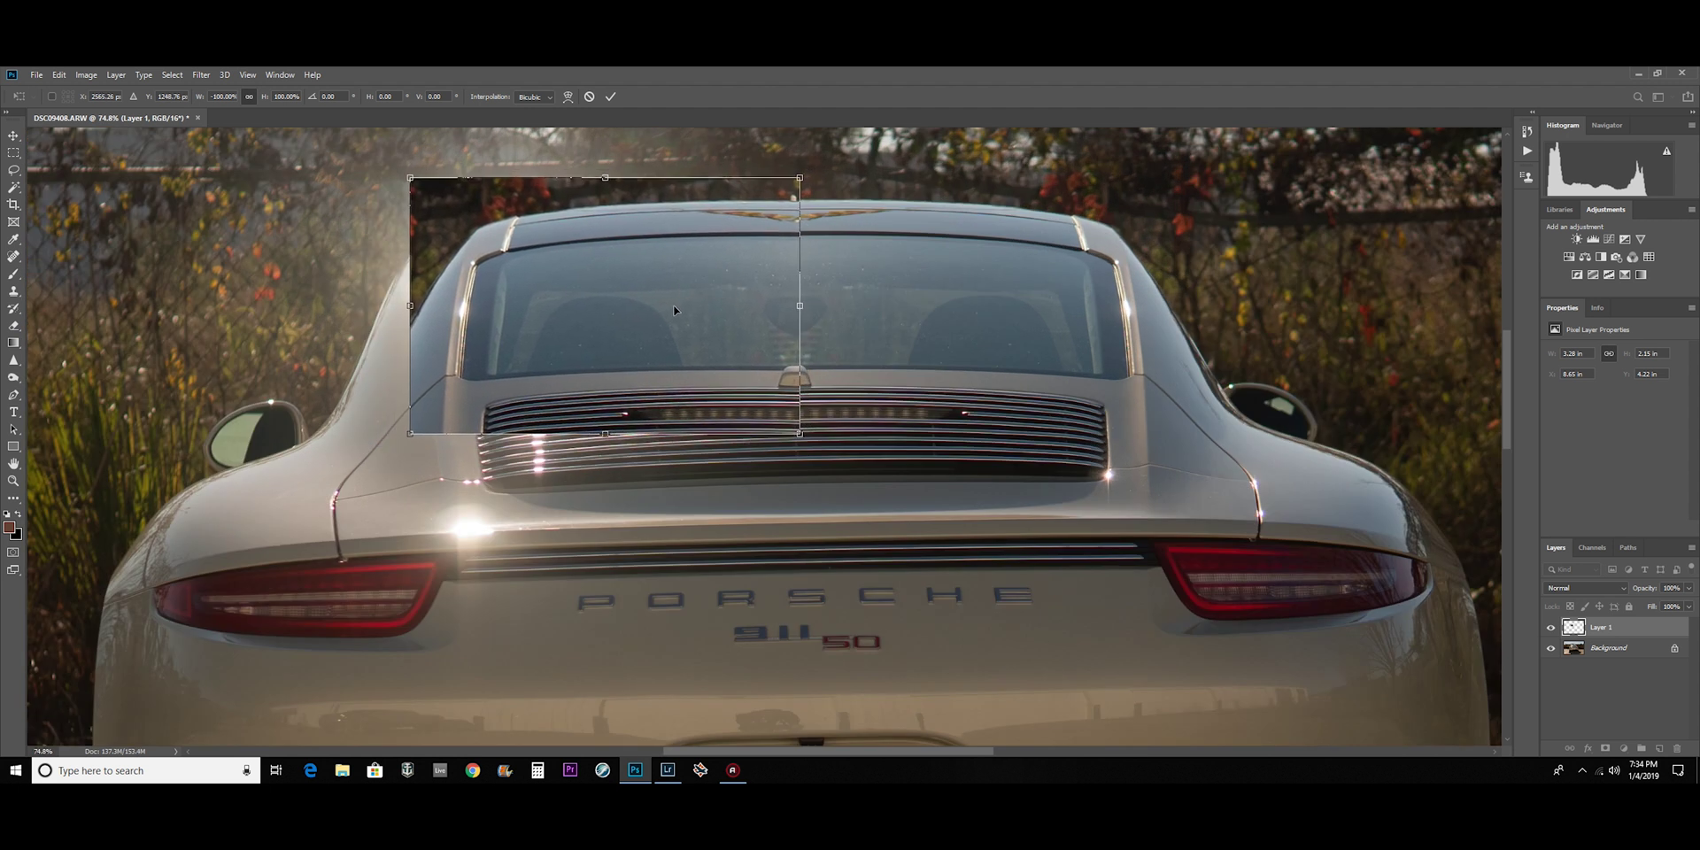
pyautogui.click(570, 96)
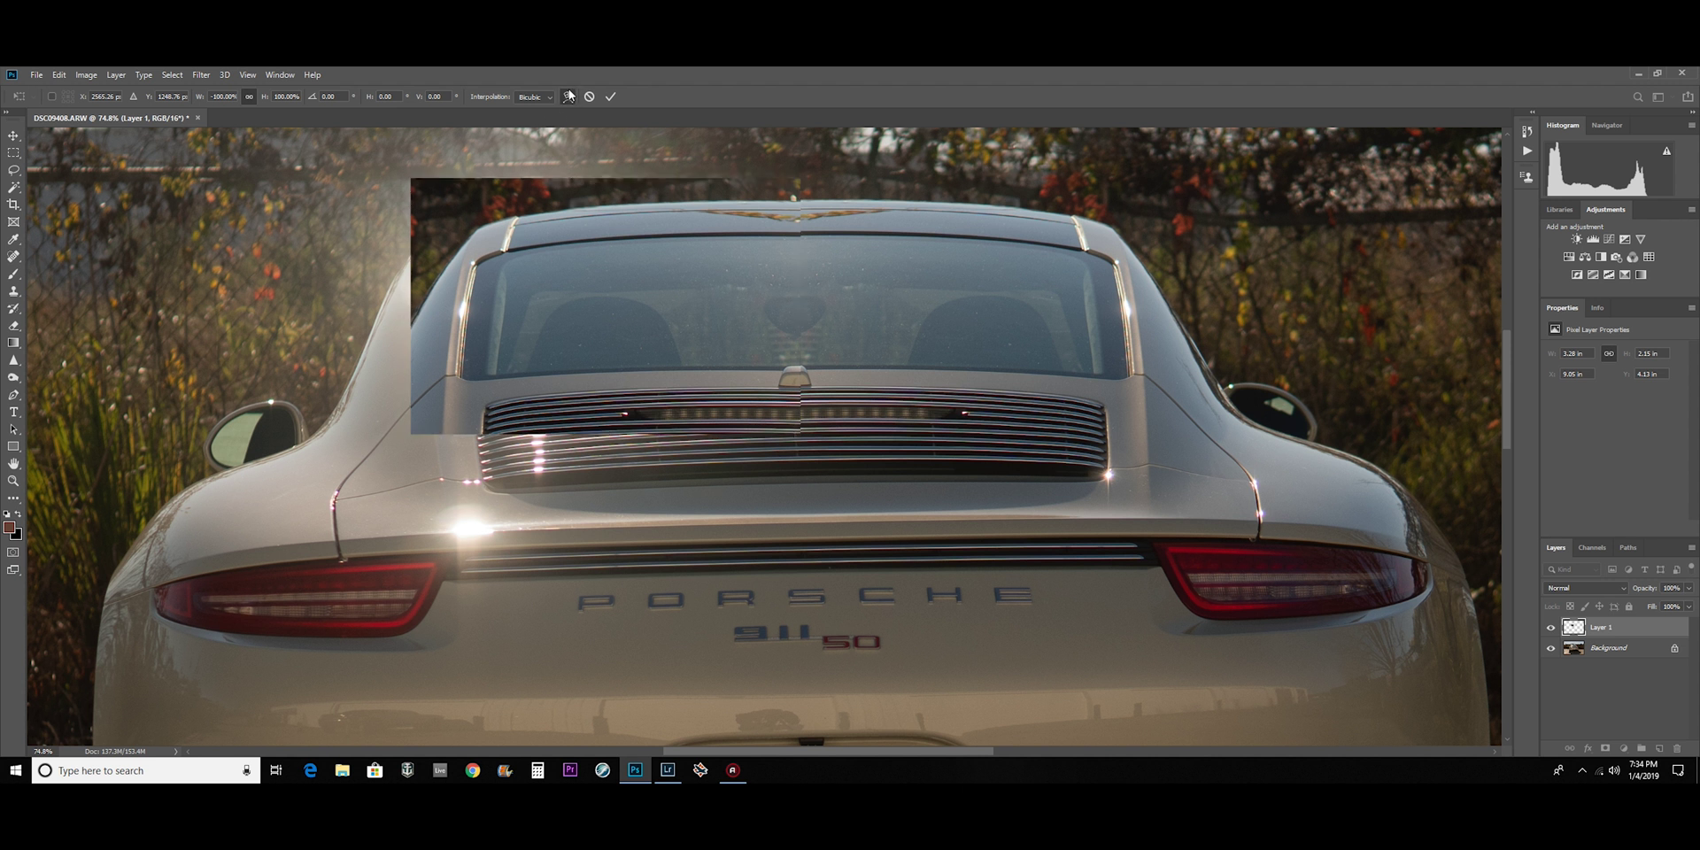
# - At reduced opacity, warp the window copy along the car's left side, then restore full opacity
pyautogui.click(1688, 588)
pyautogui.moveTo(1691, 603); pyautogui.dragTo(1654, 603)
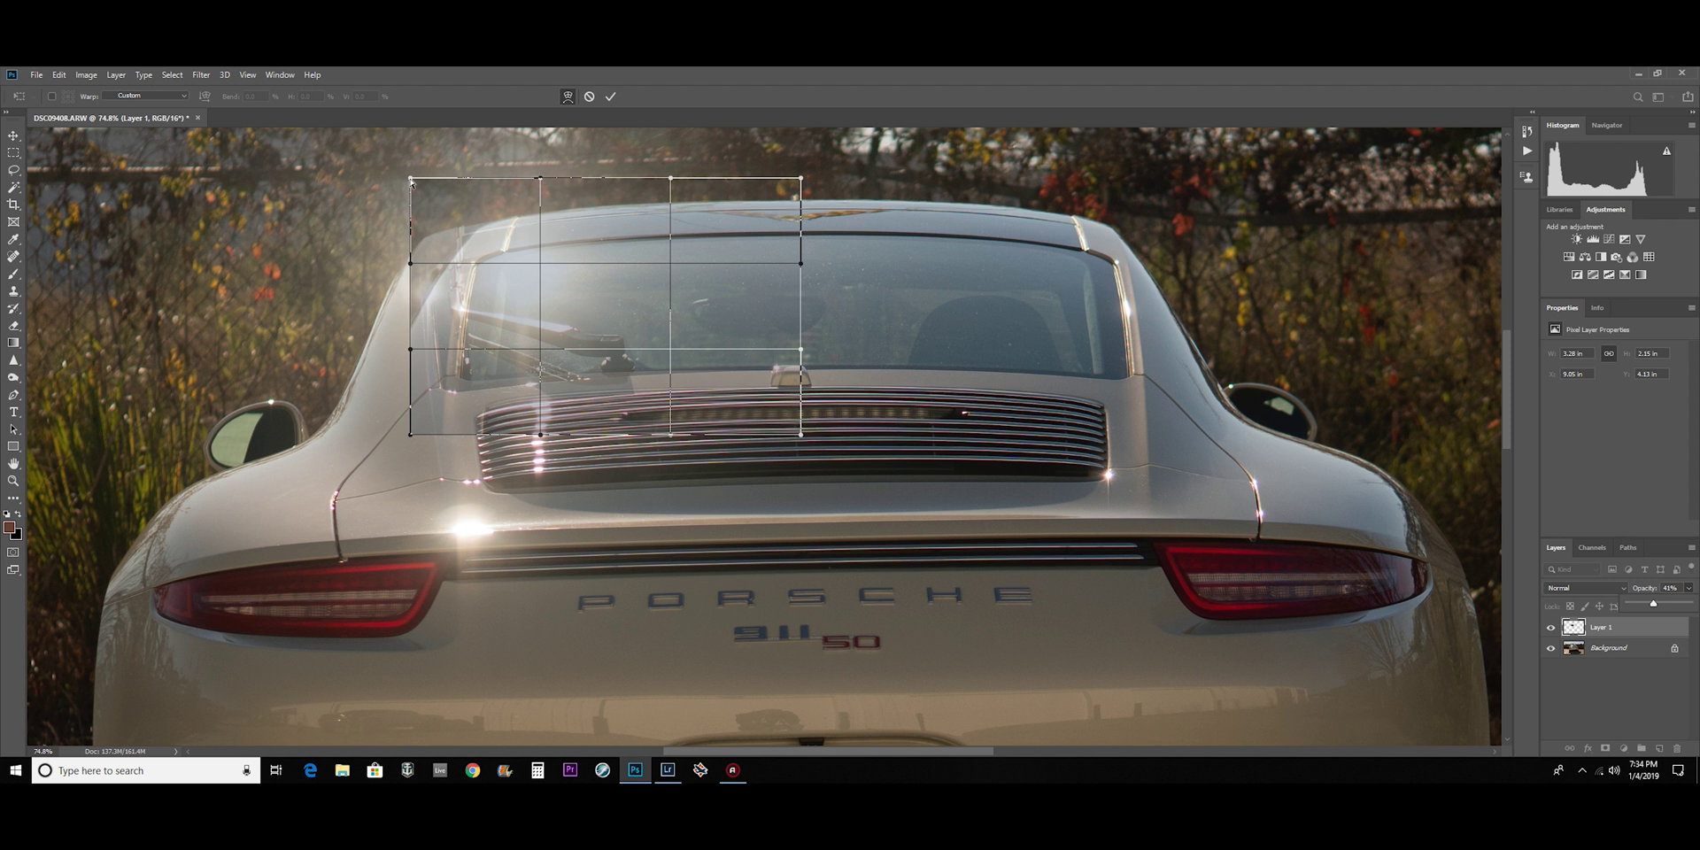
pyautogui.moveTo(411, 181); pyautogui.dragTo(198, 227)
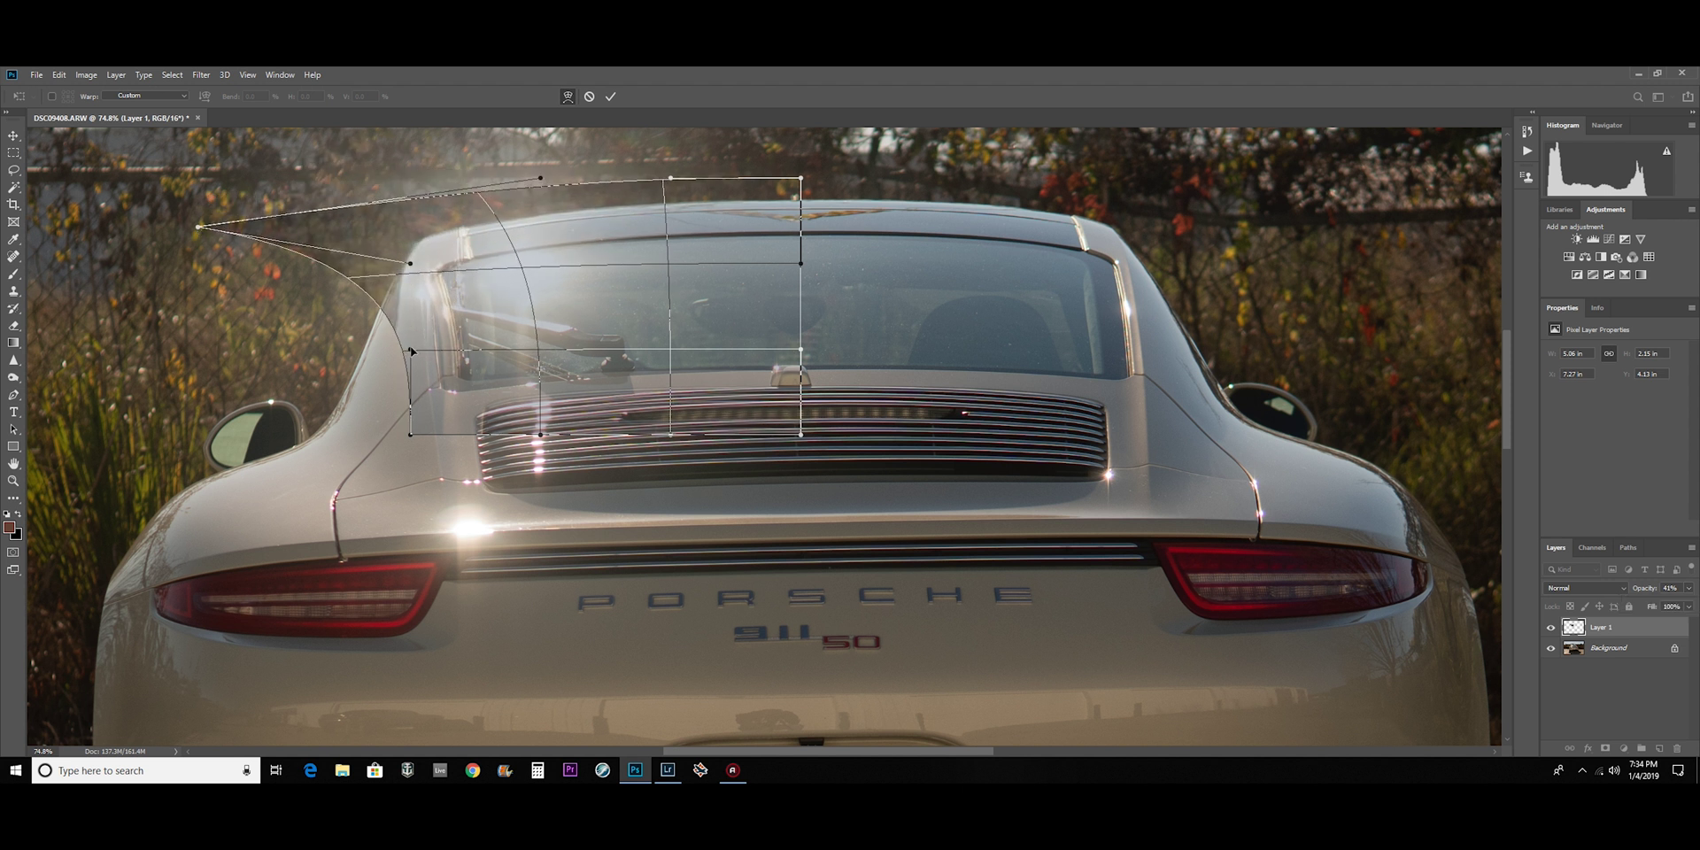
pyautogui.moveTo(412, 351); pyautogui.dragTo(354, 399)
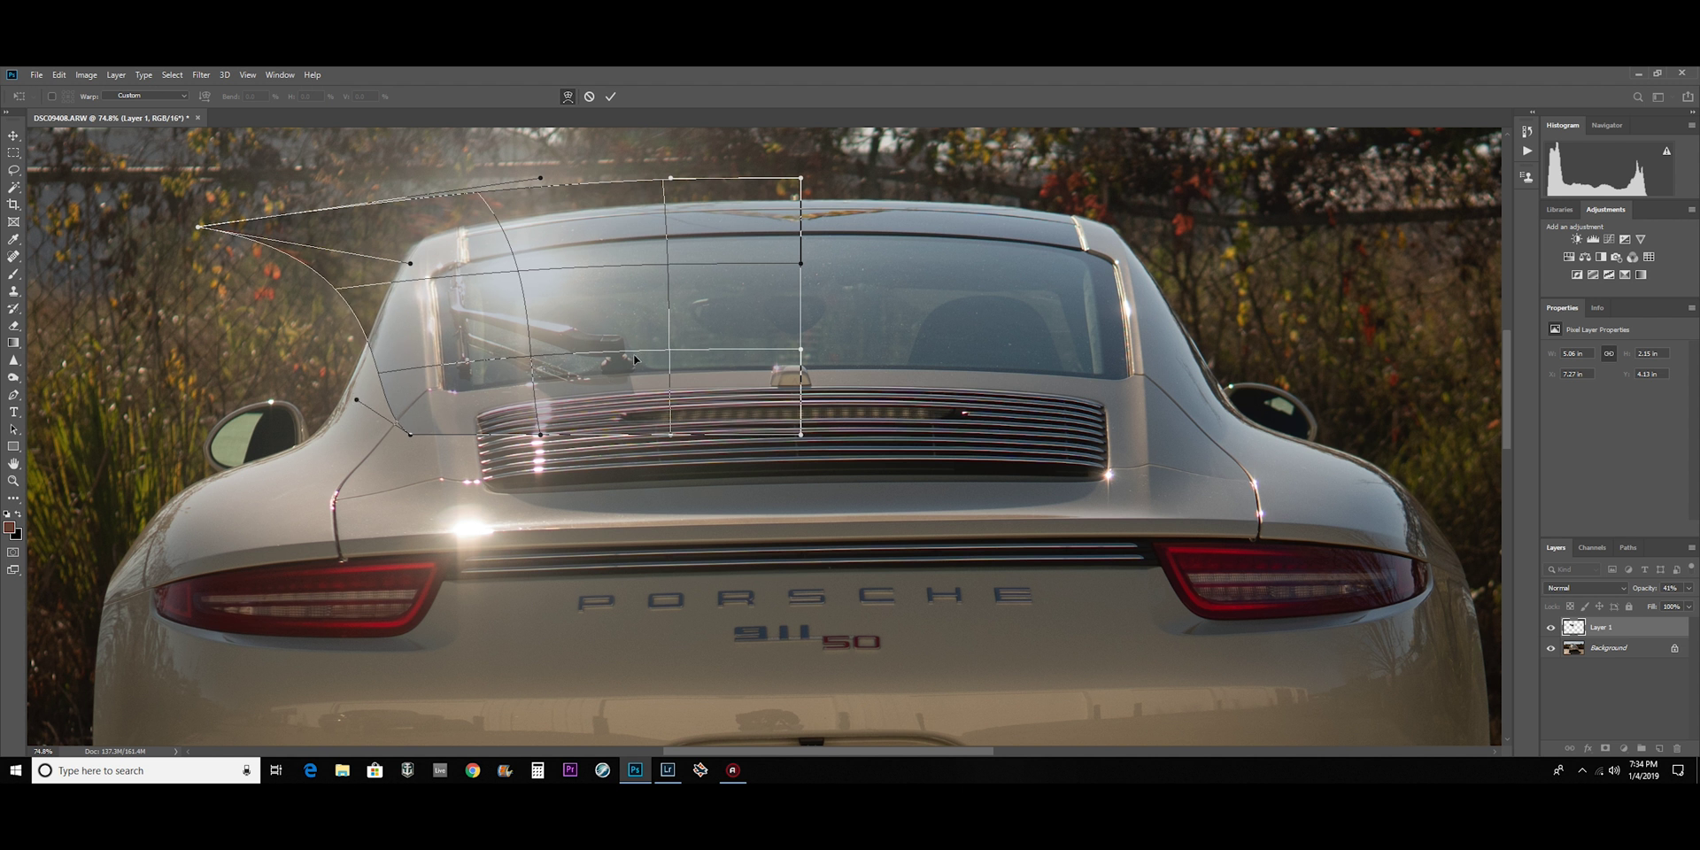
pyautogui.moveTo(628, 357); pyautogui.dragTo(628, 359)
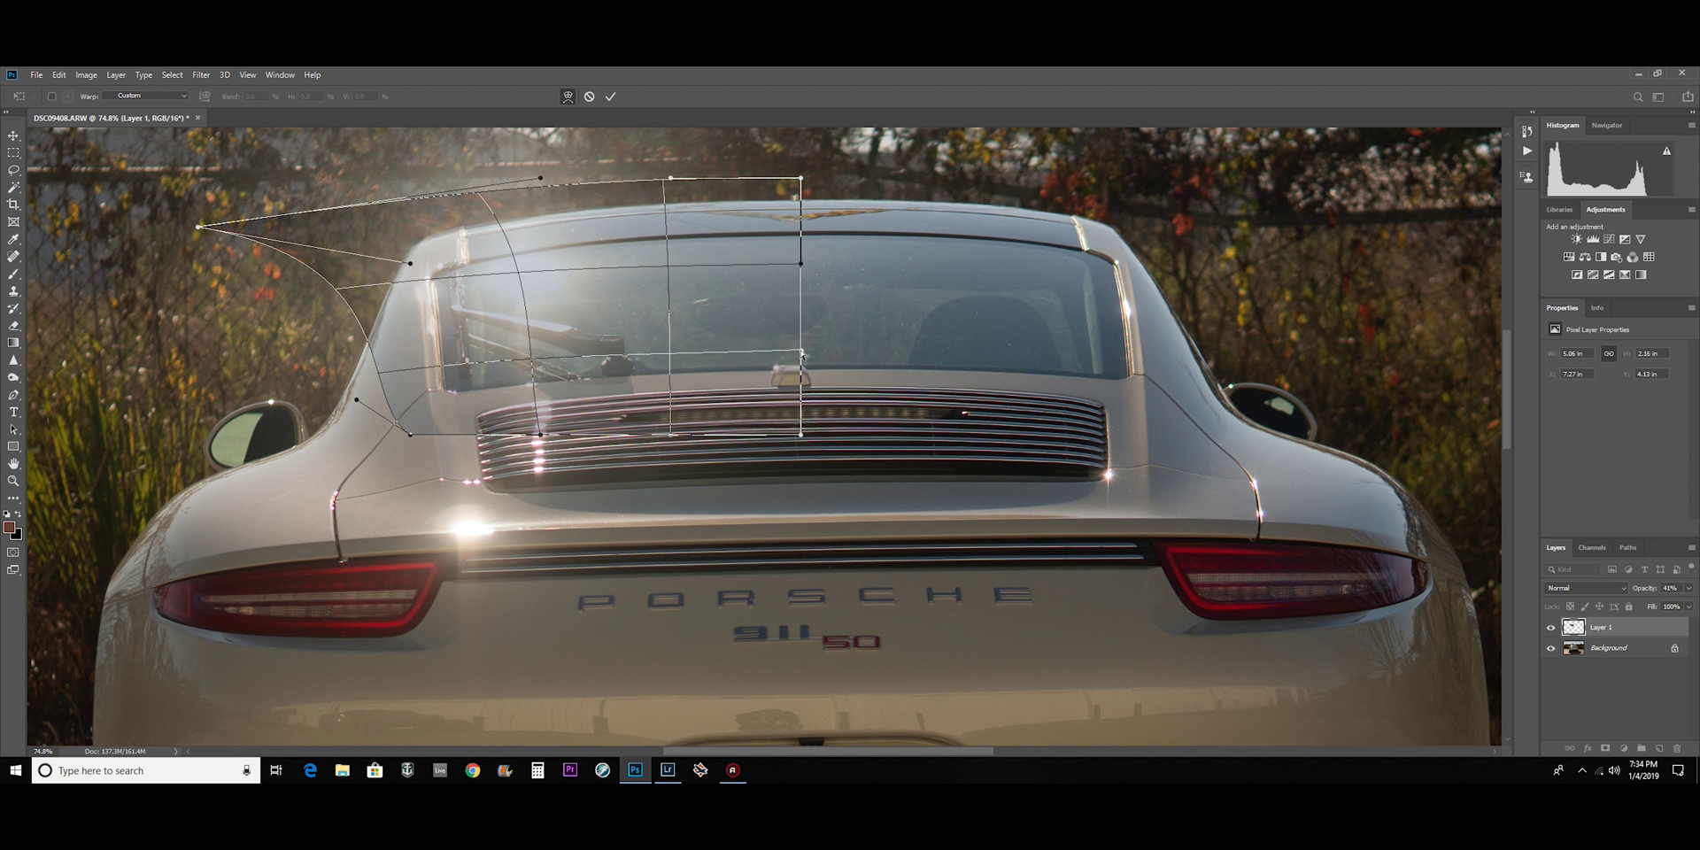
pyautogui.press('Return')
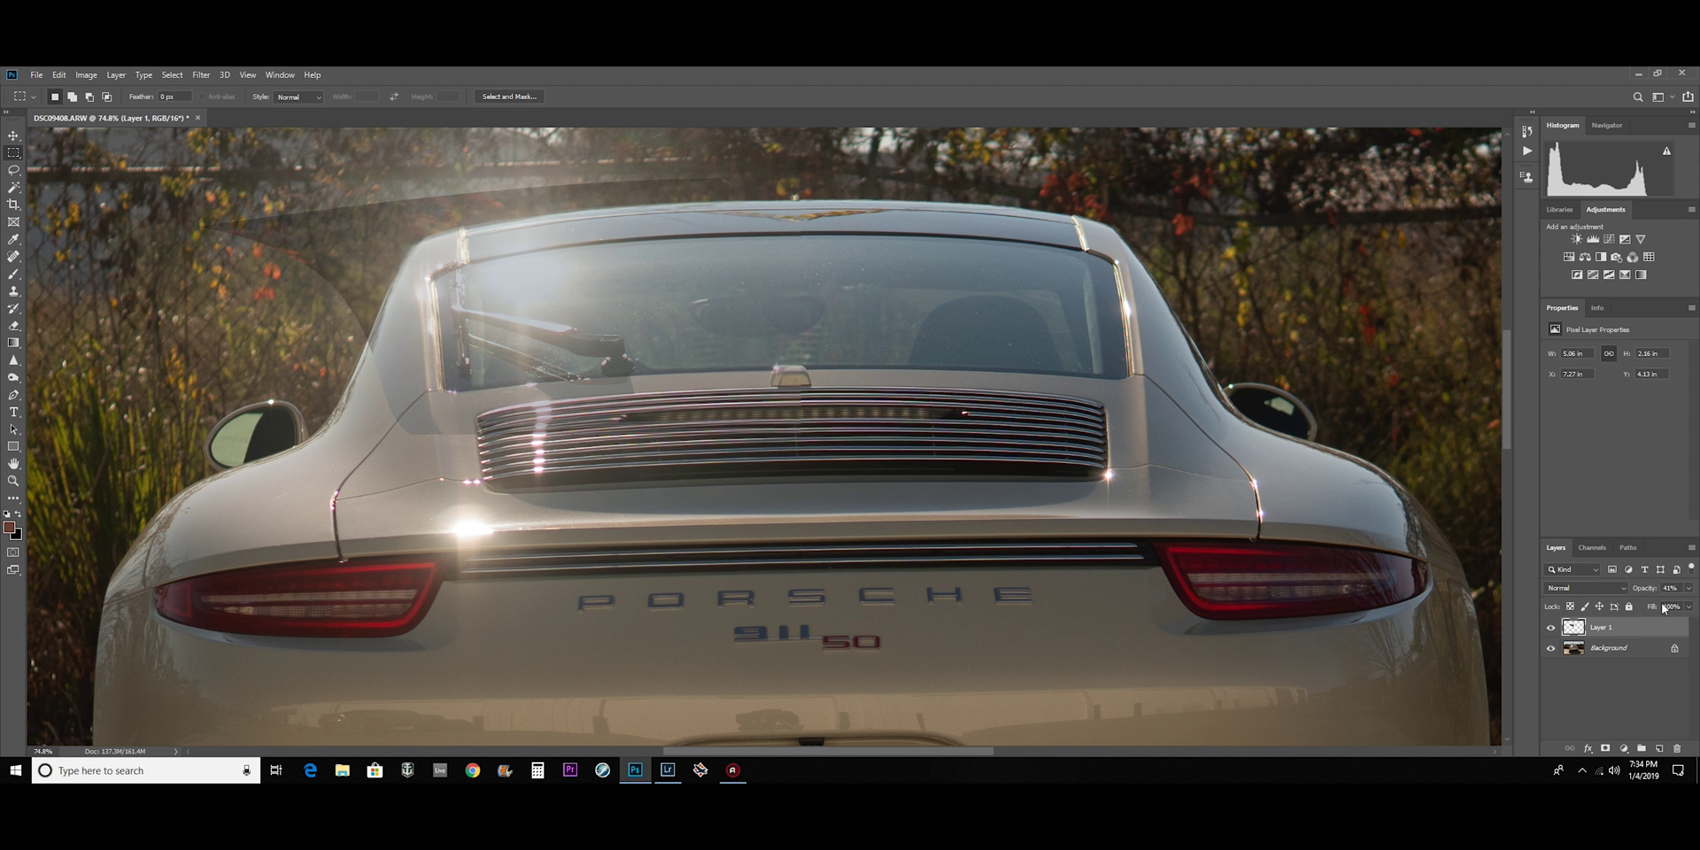
pyautogui.click(1688, 589)
pyautogui.moveTo(1657, 605); pyautogui.dragTo(1697, 617)
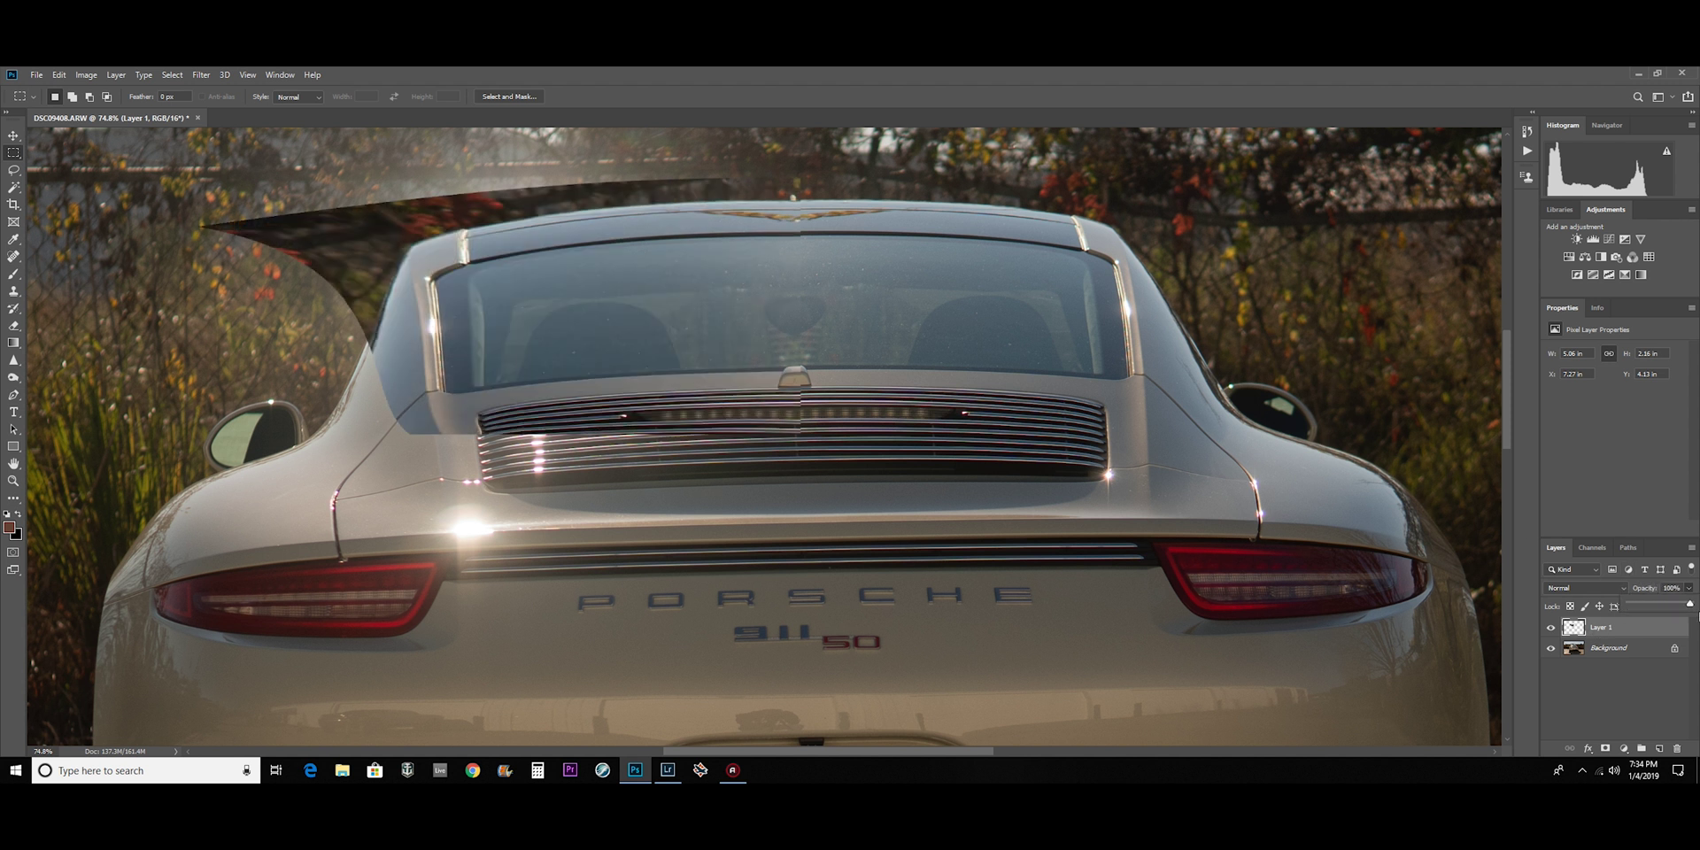
# - Add a layer mask and paint out the copy's stray upper-left edges with a large 85% brush
pyautogui.click(1605, 748)
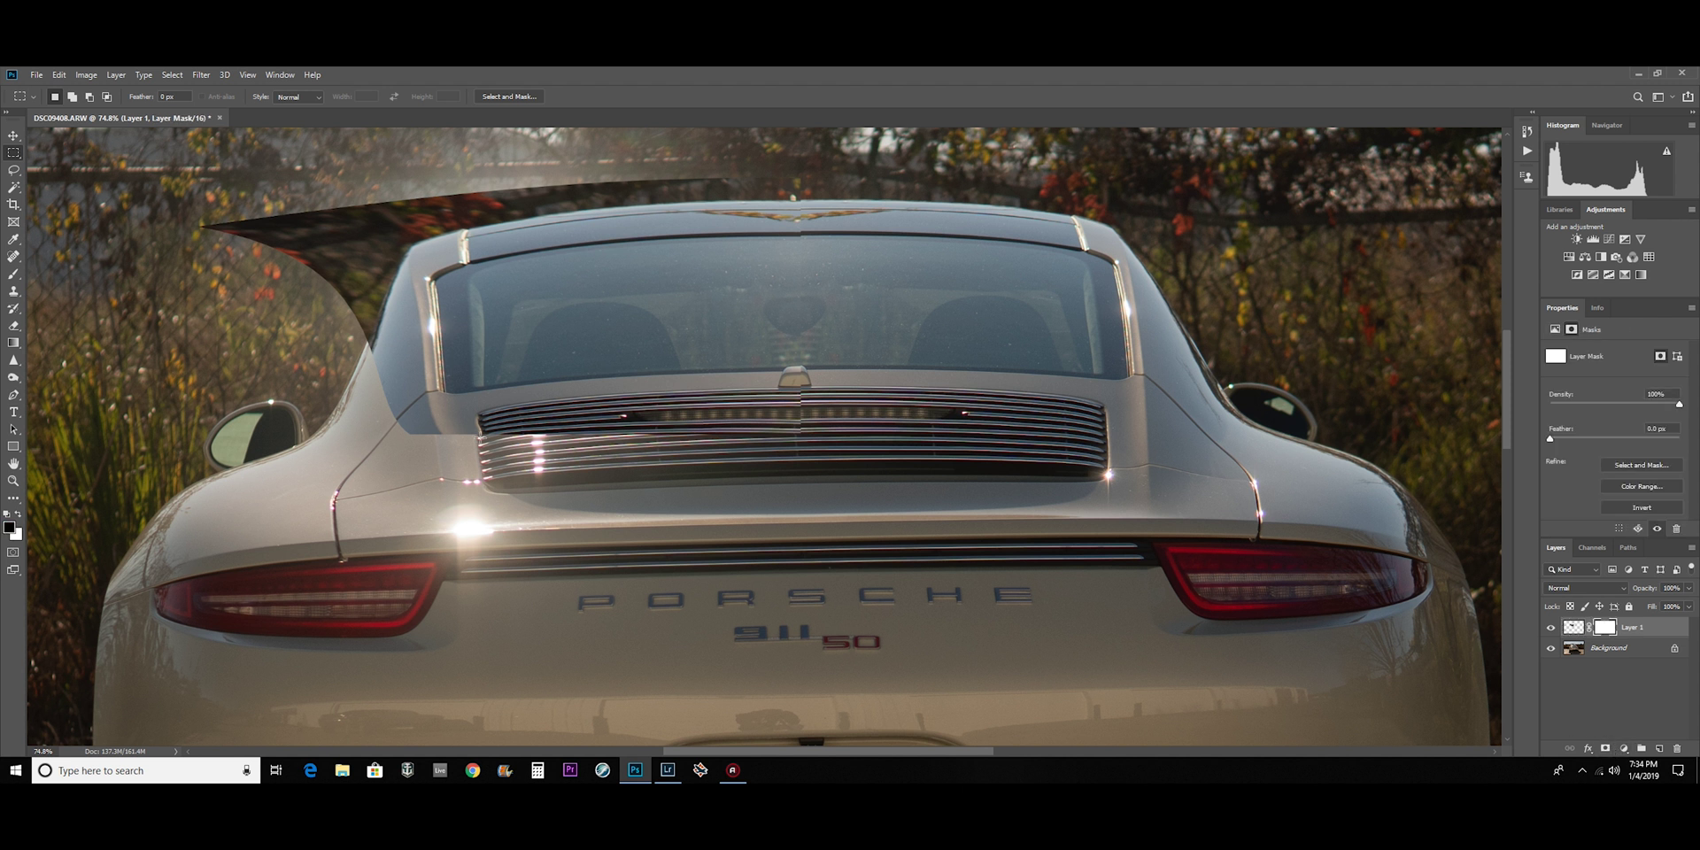
pyautogui.click(14, 274)
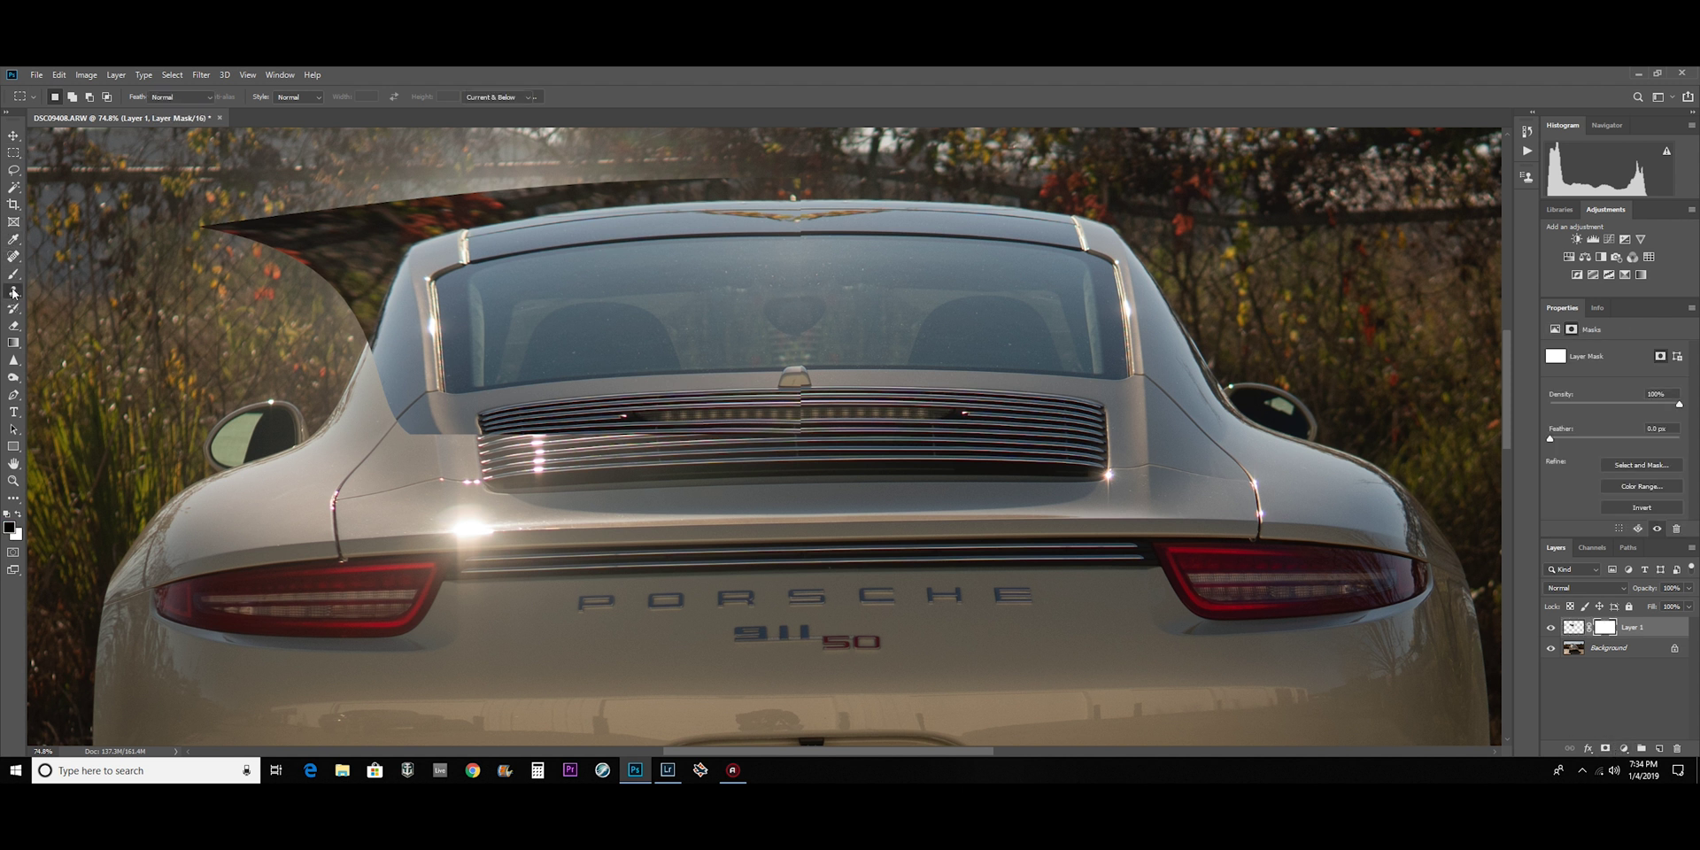
pyautogui.moveTo(630, 193); pyautogui.dragTo(576, 186)
pyautogui.press('8')
pyautogui.press('5')
pyautogui.moveTo(285, 197)
pyautogui.mouseDown()
pyautogui.moveTo(204, 260)
pyautogui.moveTo(393, 328)
pyautogui.moveTo(540, 442)
pyautogui.moveTo(461, 175)
pyautogui.moveTo(424, 248)
pyautogui.mouseUp()
pyautogui.scroll(-6, 425, 248)
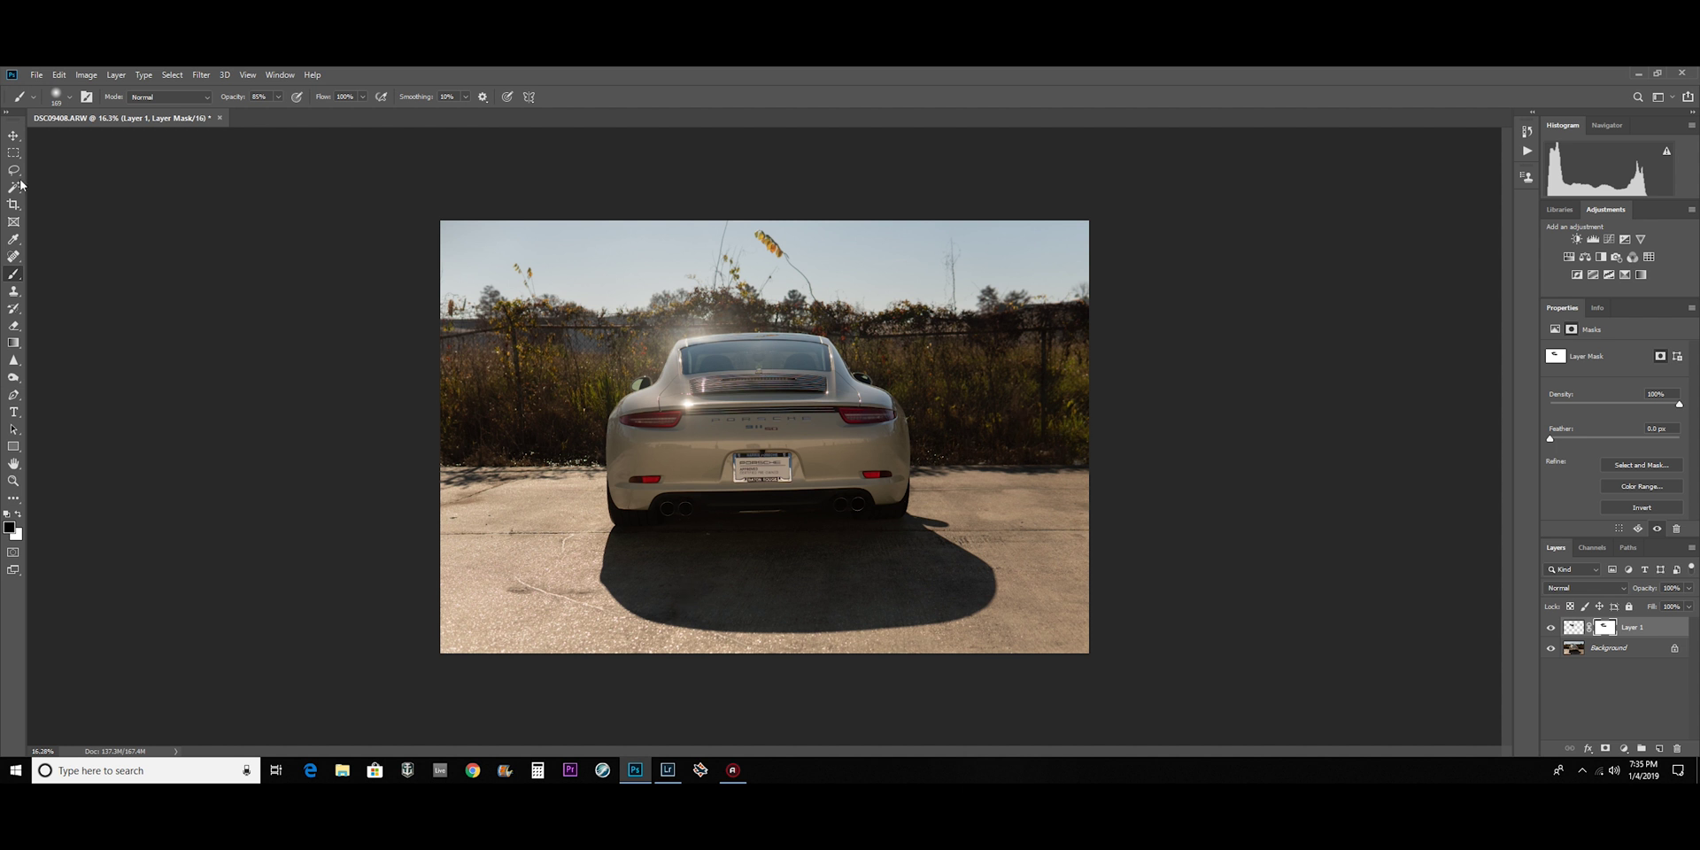
# - Select the Rectangular Marquee tool, then switch back to Lightroom Classic
pyautogui.click(14, 152)
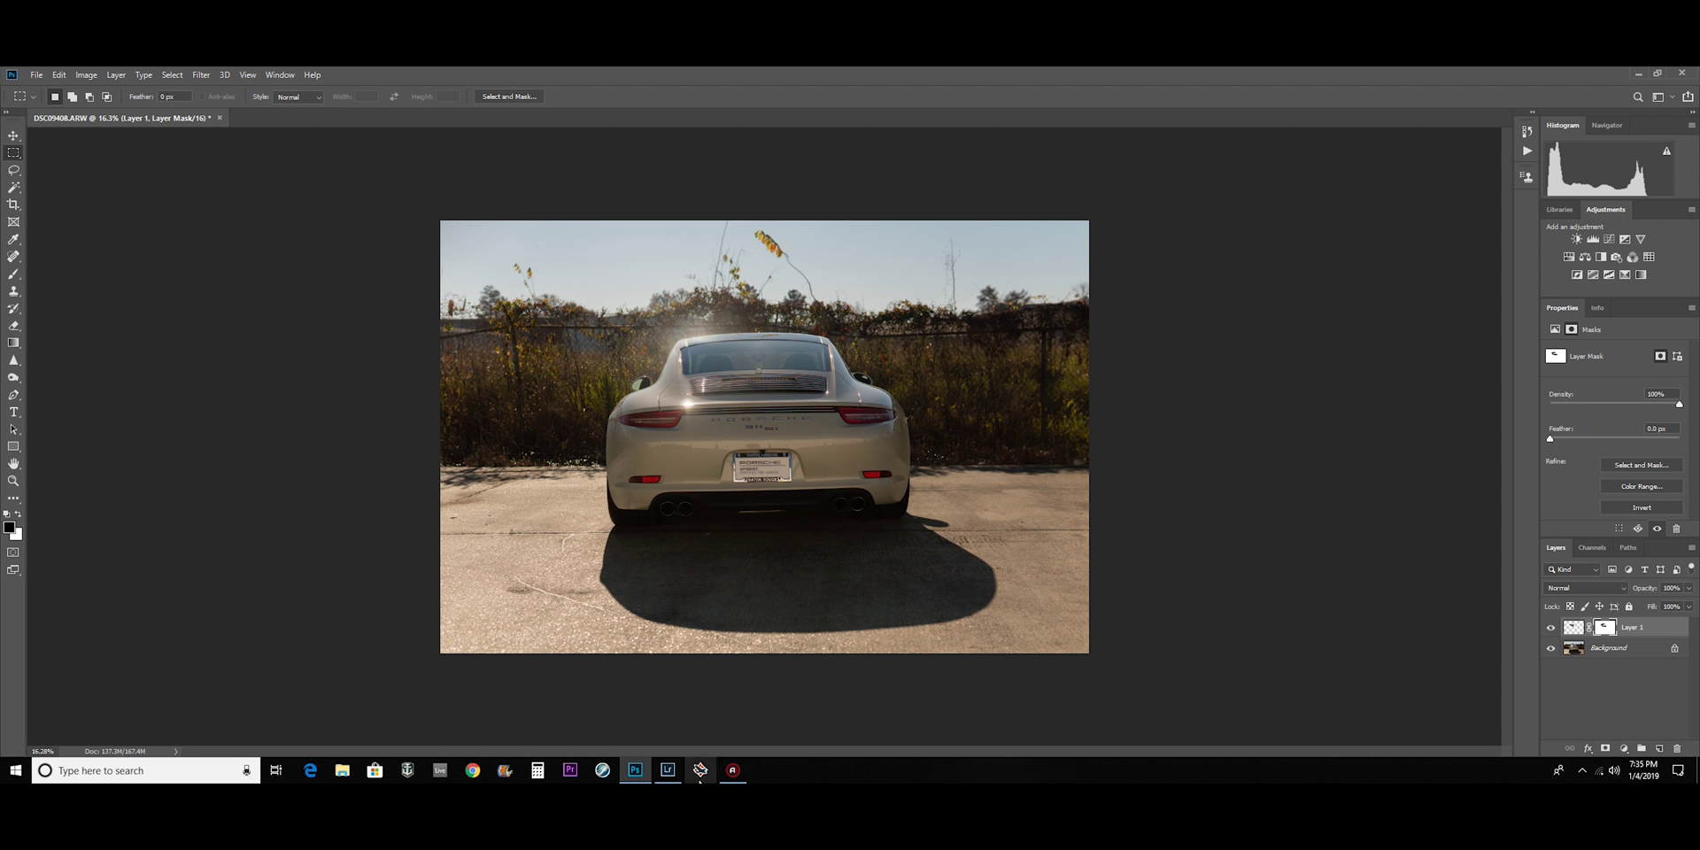
pyautogui.click(667, 769)
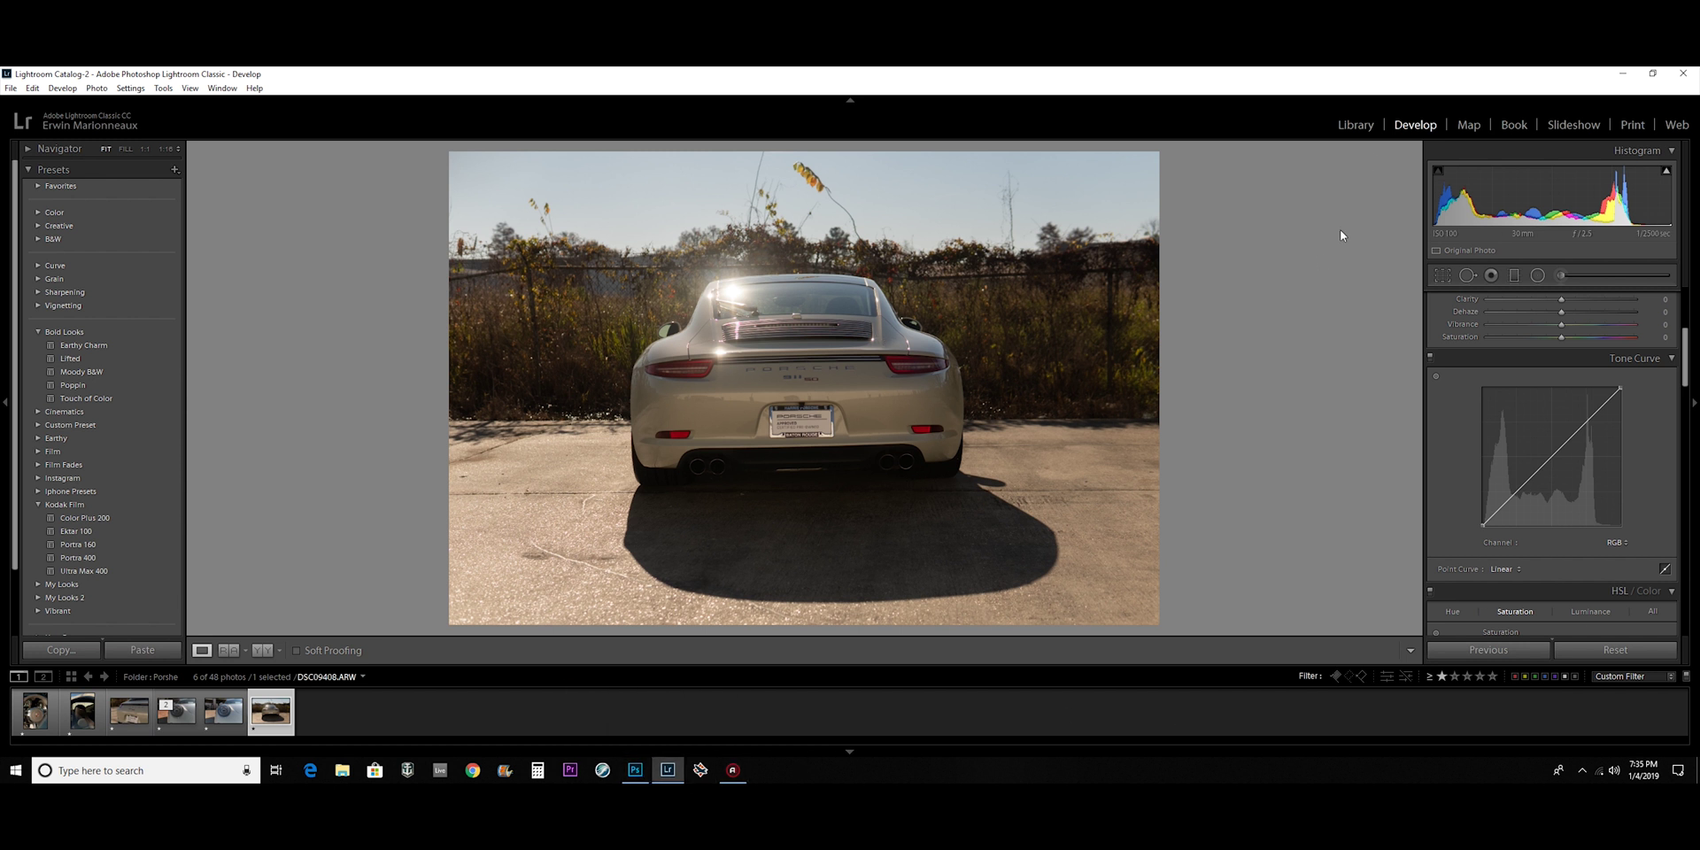
pyautogui.click(182, 721)
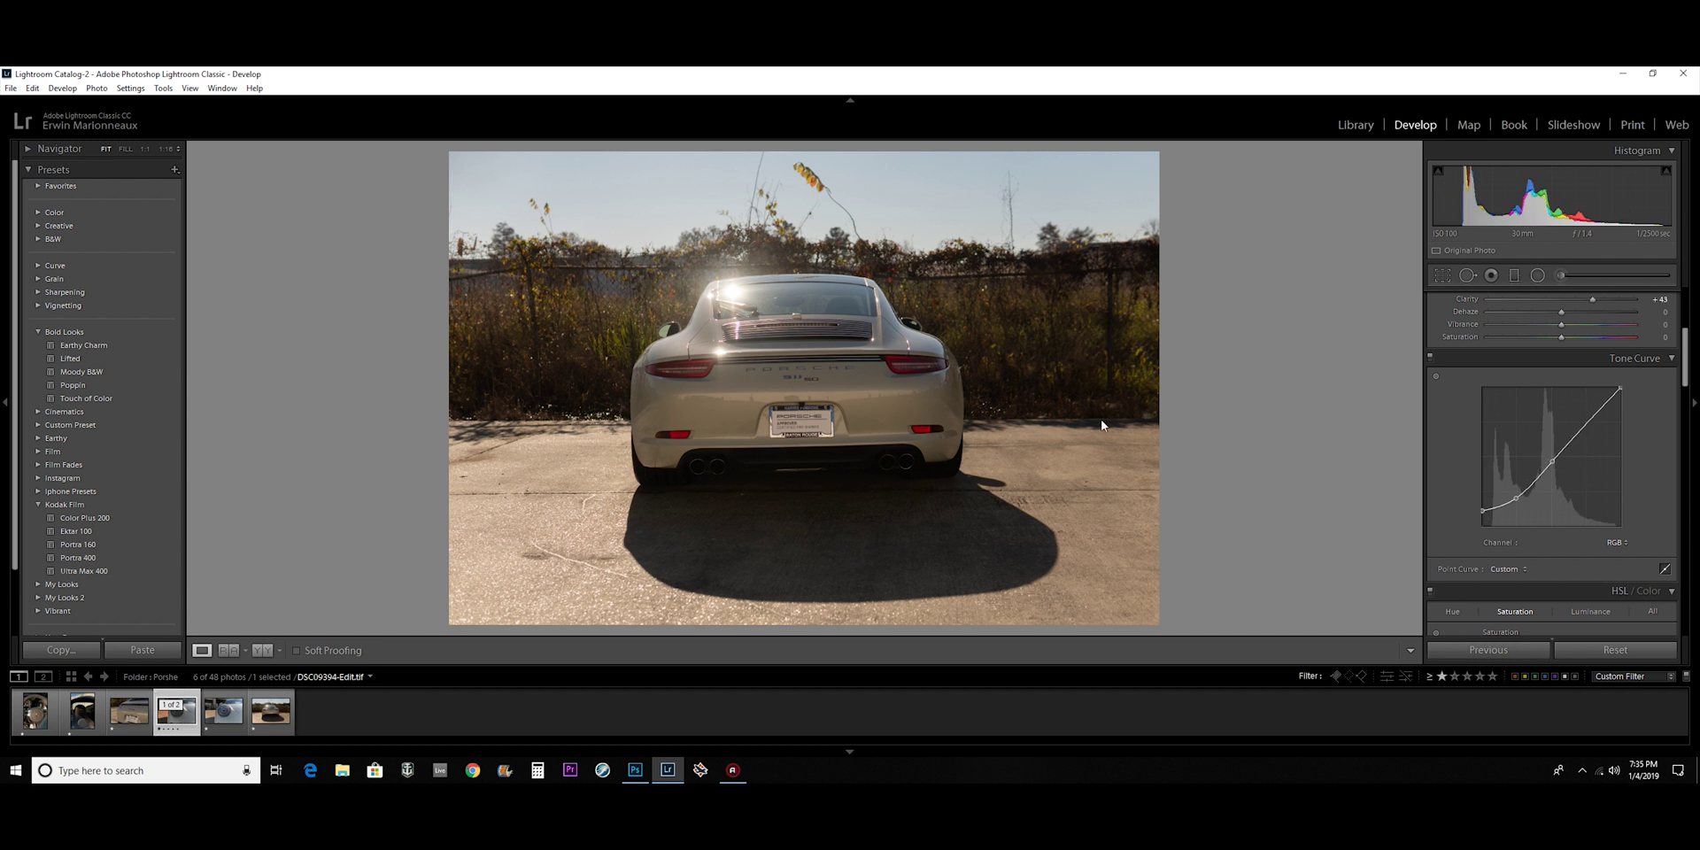
pyautogui.click(1355, 125)
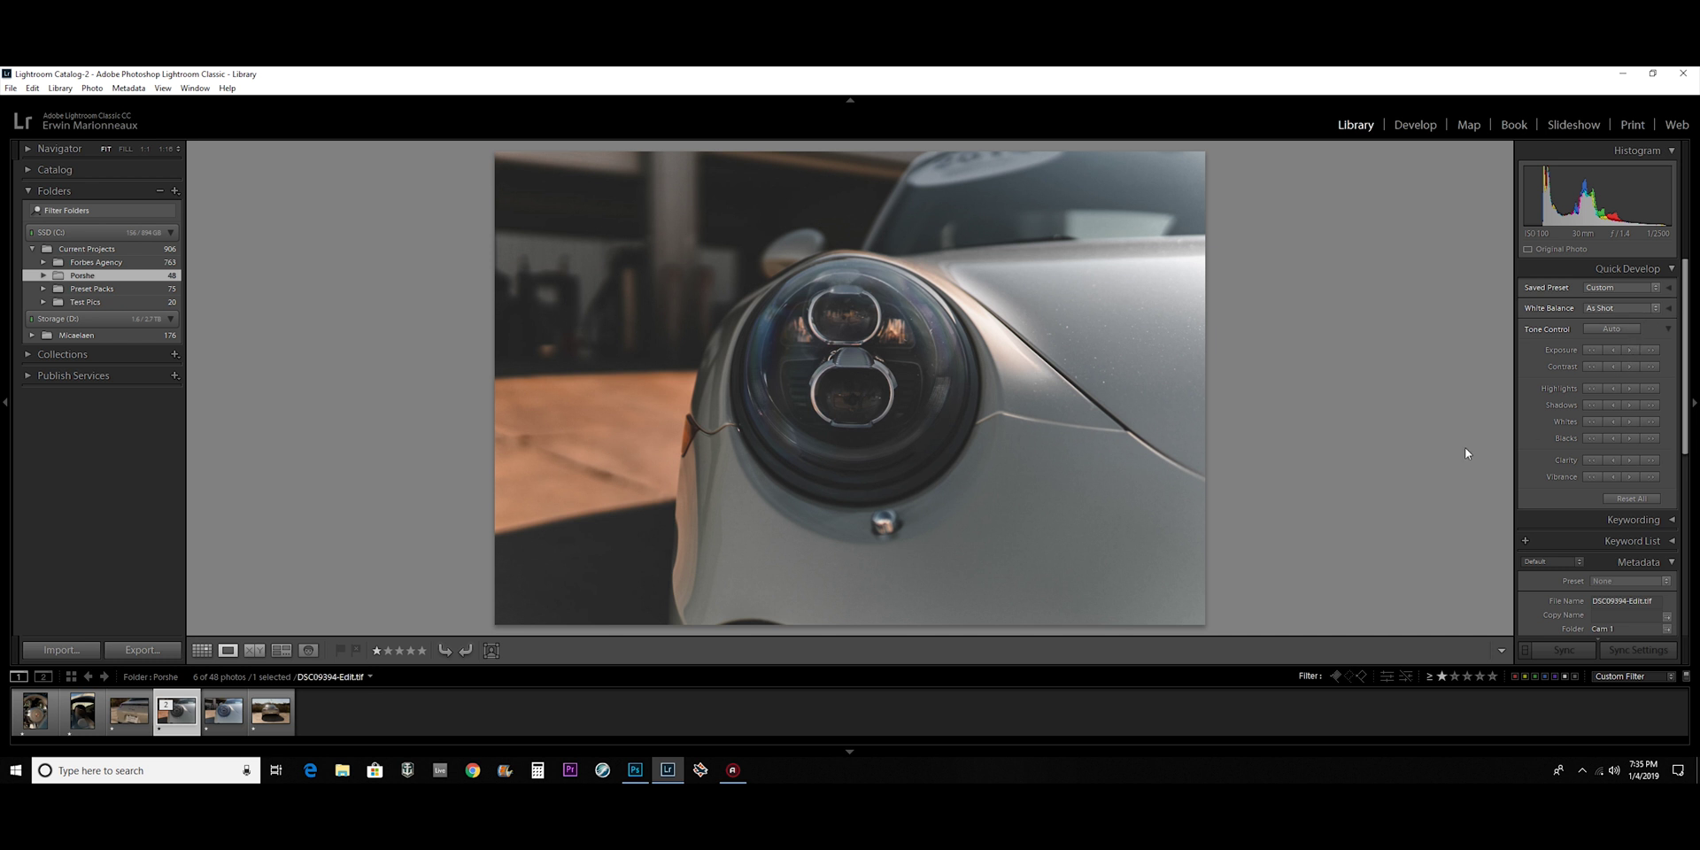
pyautogui.click(1414, 125)
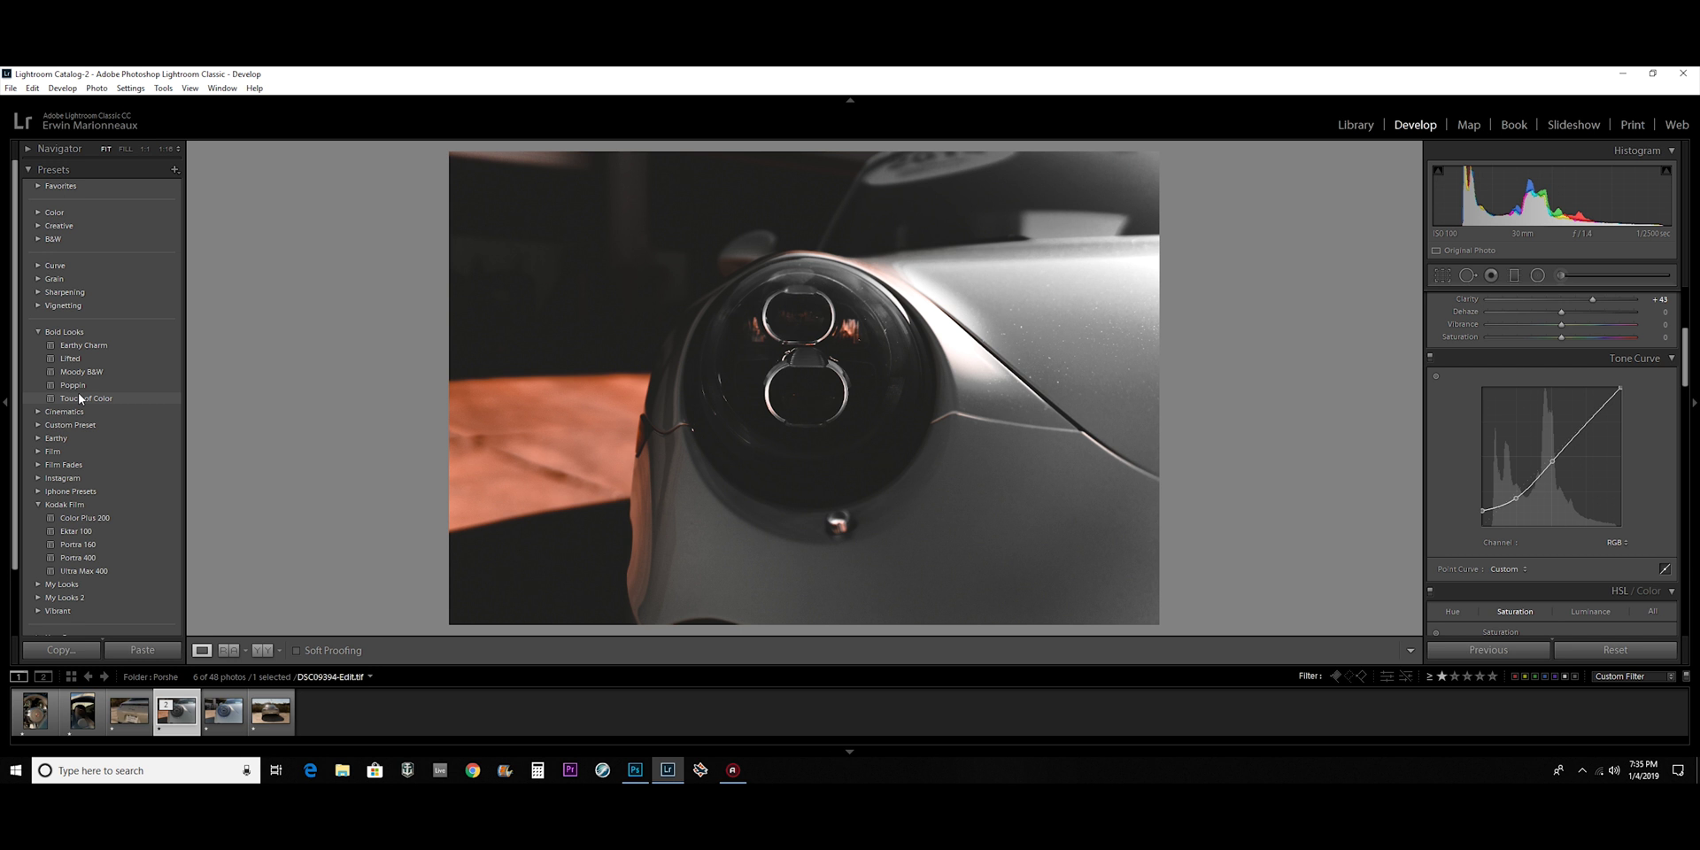
pyautogui.click(36, 711)
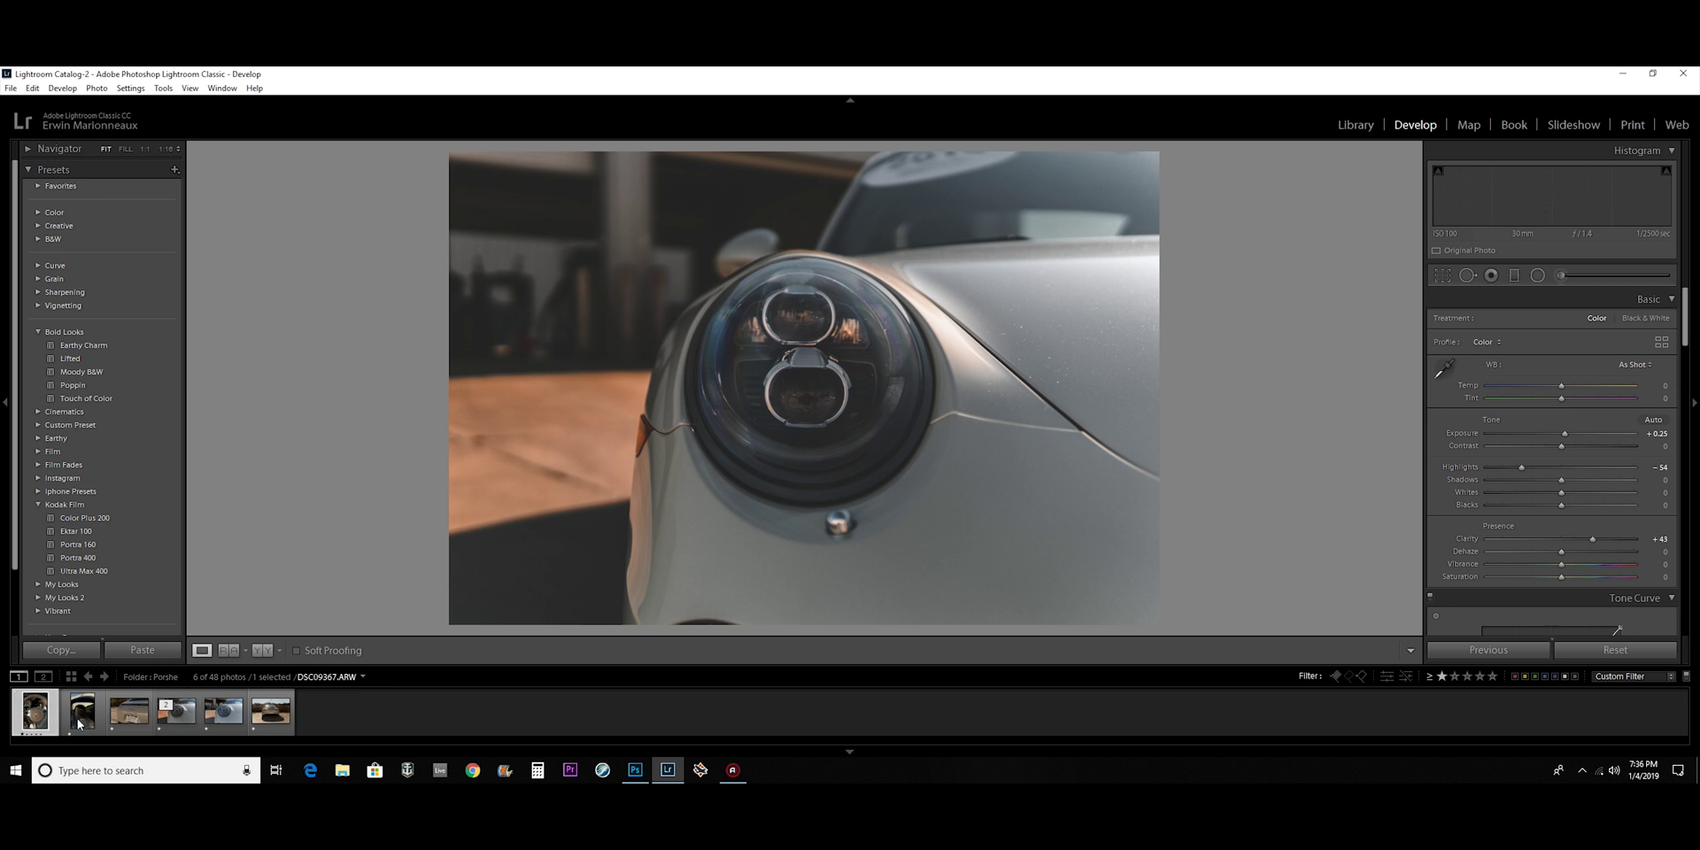
pyautogui.keyDown('shift'); pyautogui.click(270, 711); pyautogui.keyUp('shift')
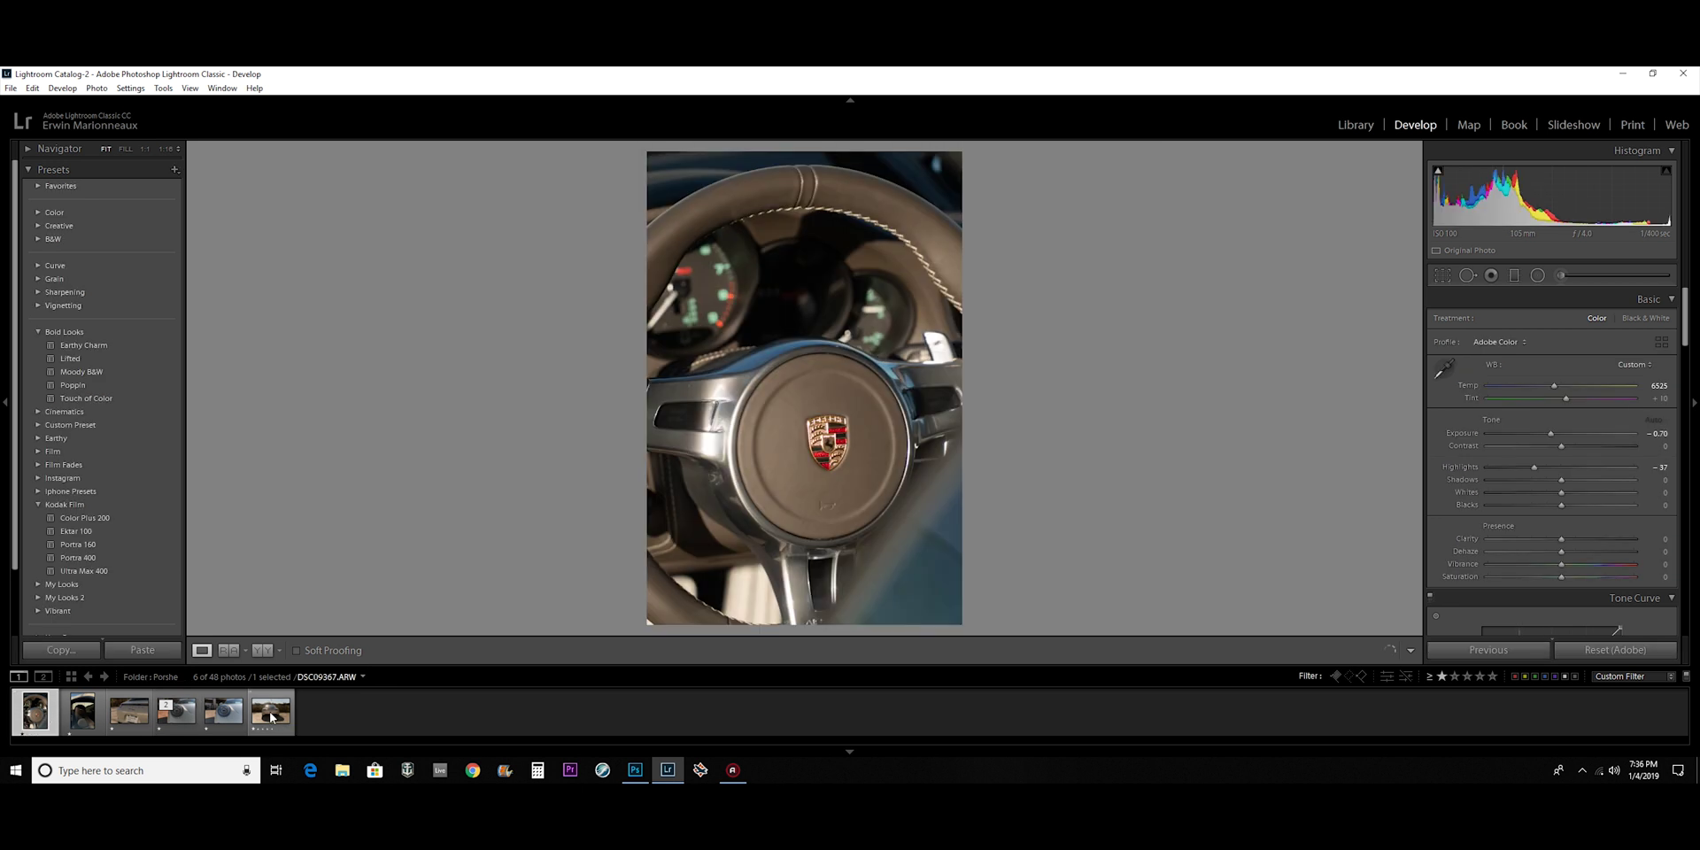
pyautogui.click(10, 88)
pyautogui.moveTo(27, 92)
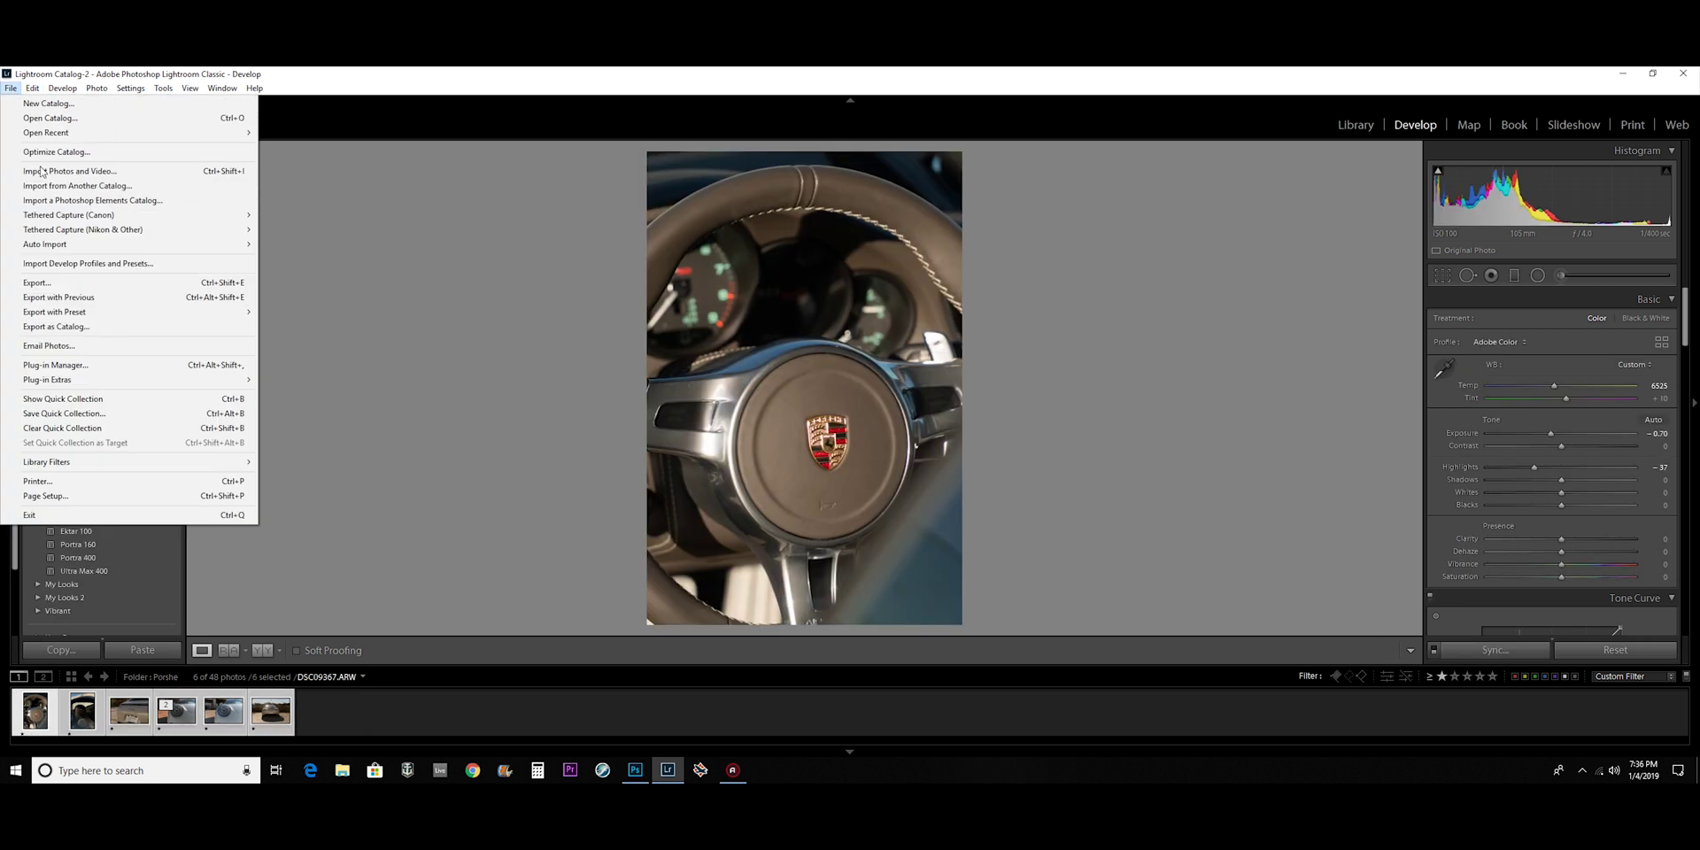
pyautogui.click(40, 283)
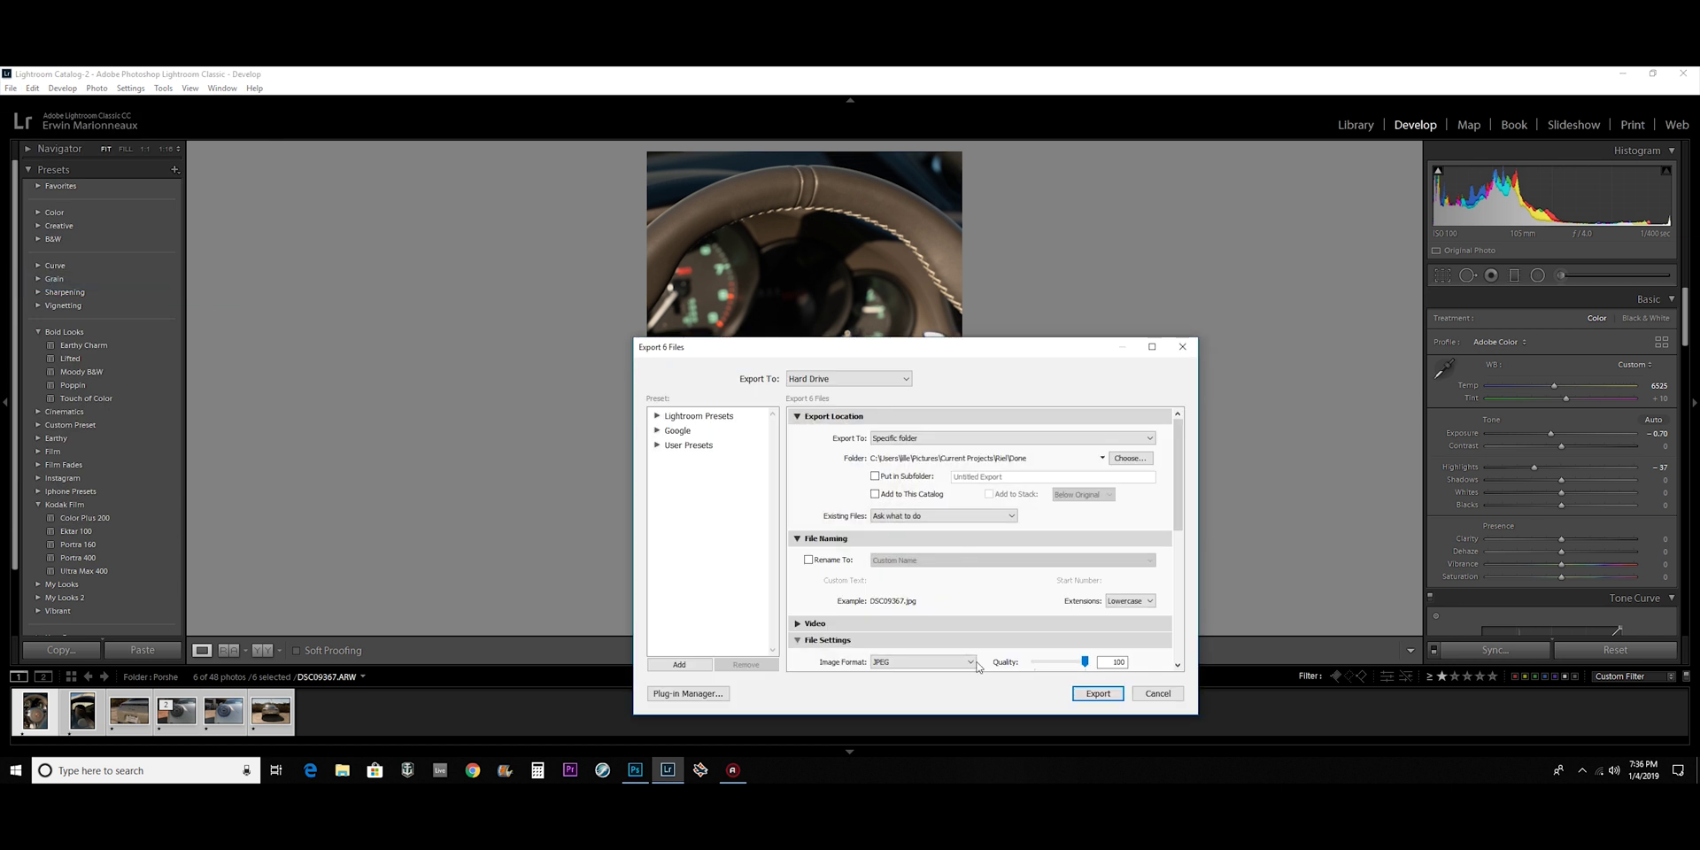
pyautogui.click(1159, 690)
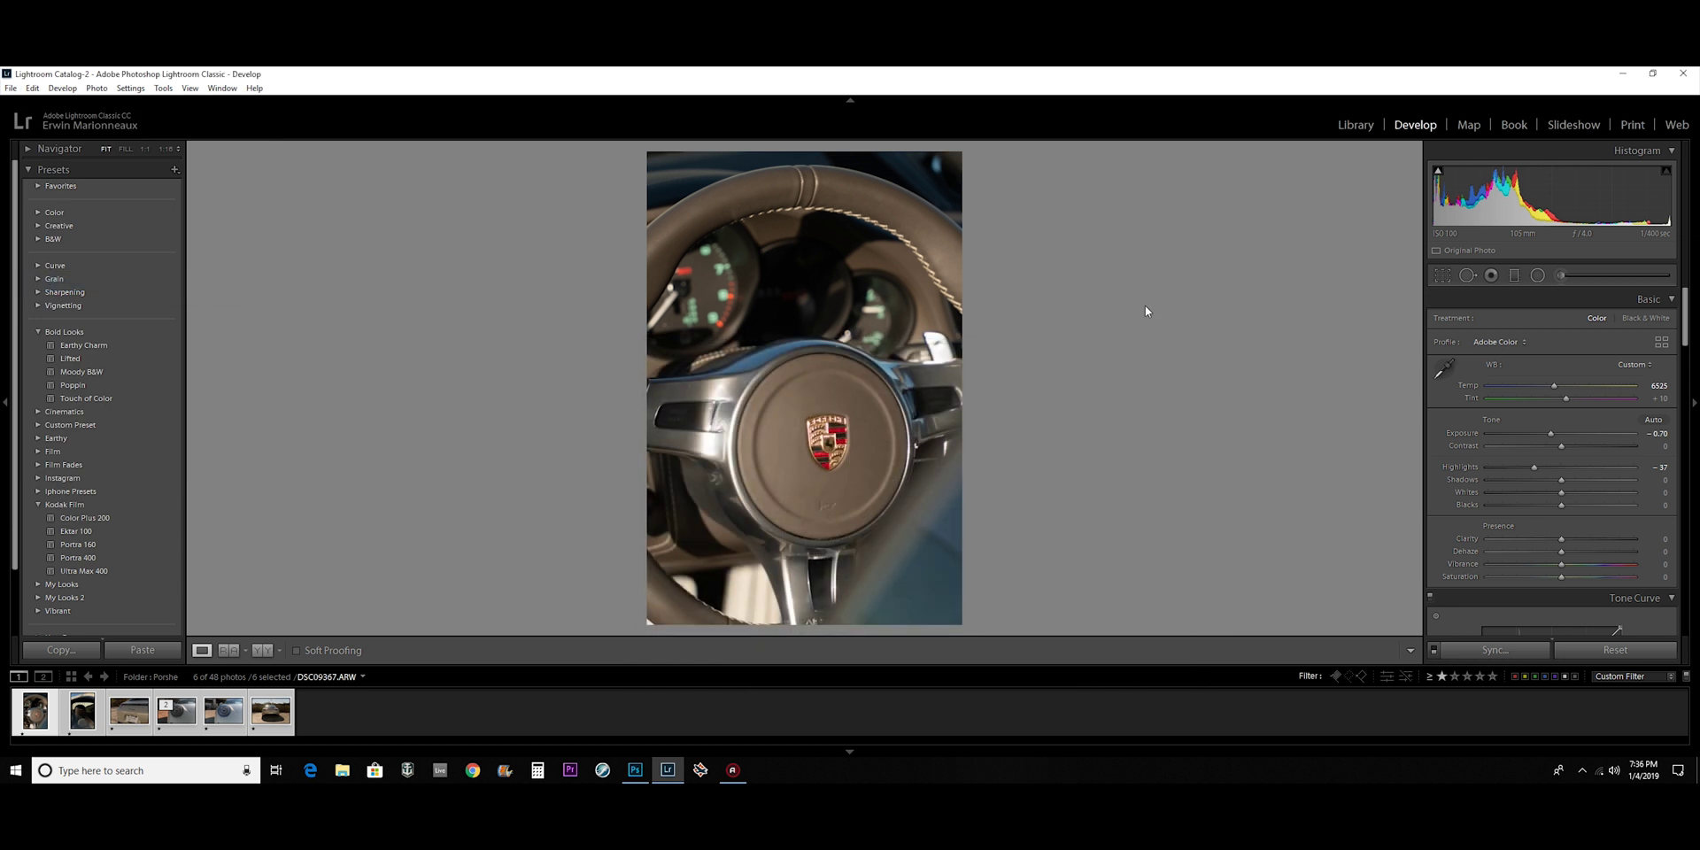
# - Compare the Photoshop rear-view retouch with Lightroom, then open the headlight copy DSC09394-Edit.tif in Develop
pyautogui.click(538, 709)
pyautogui.click(635, 770)
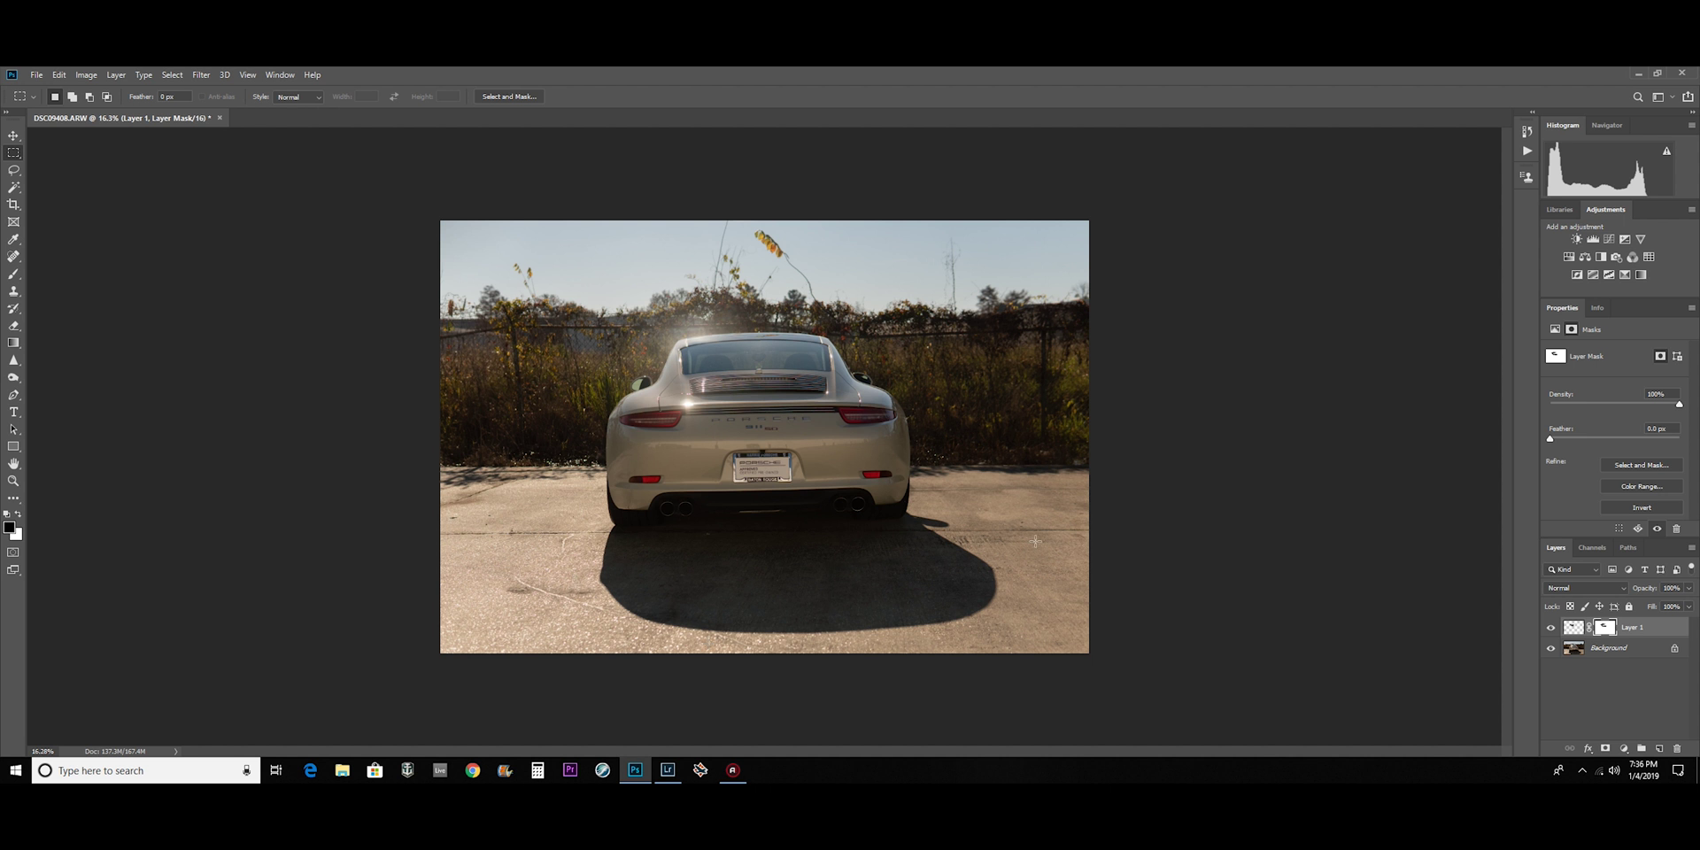
pyautogui.click(668, 770)
pyautogui.moveTo(647, 776)
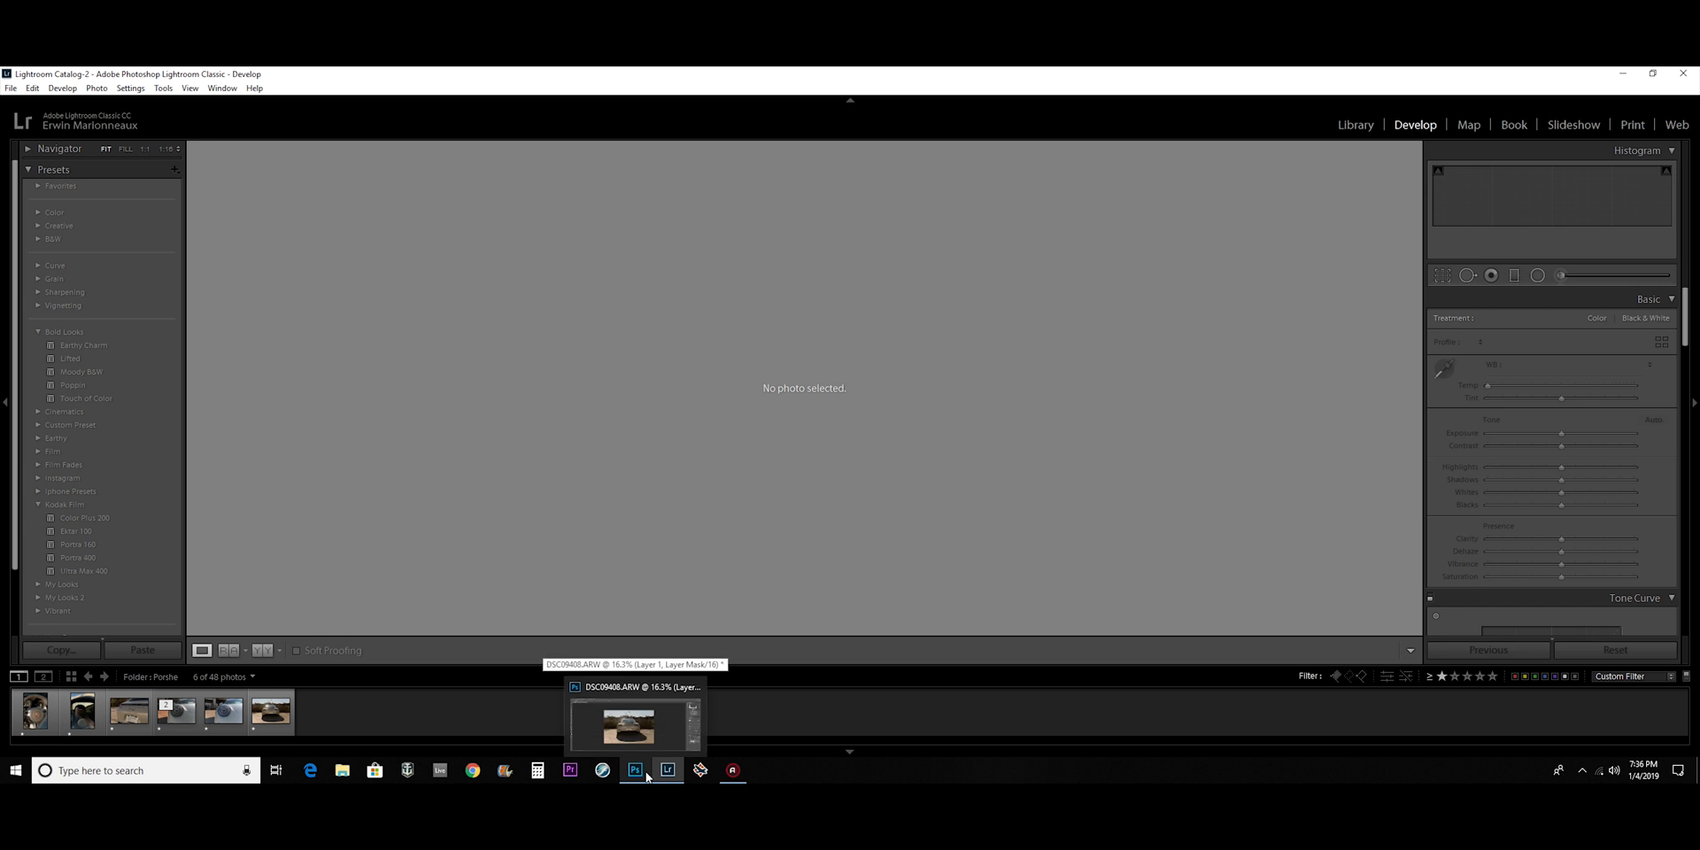
pyautogui.click(639, 776)
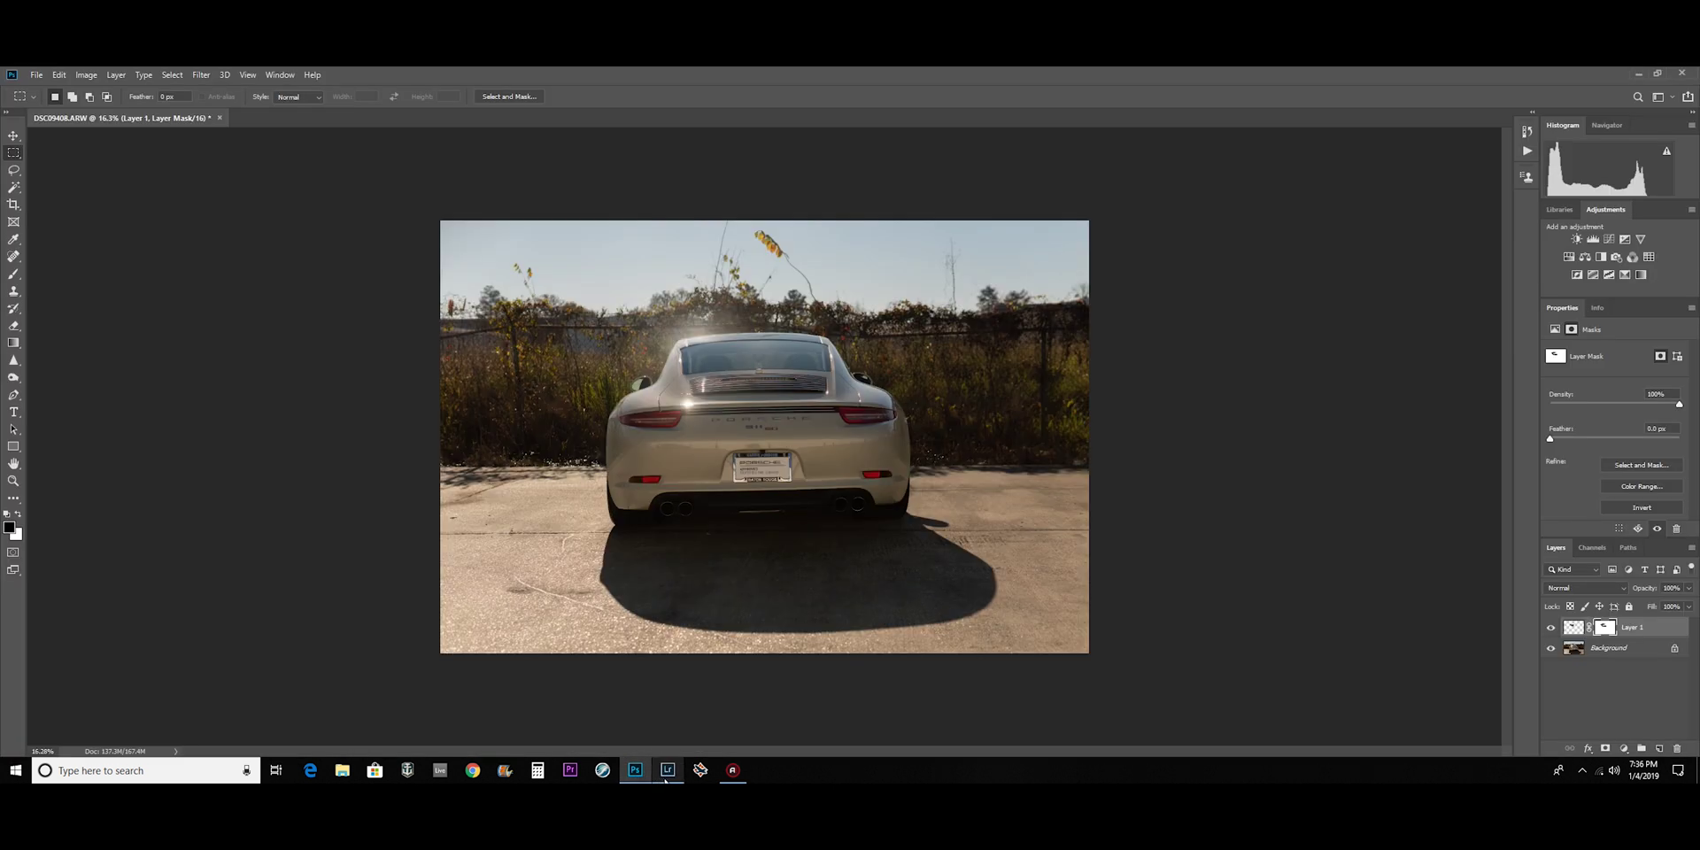
pyautogui.moveTo(667, 776)
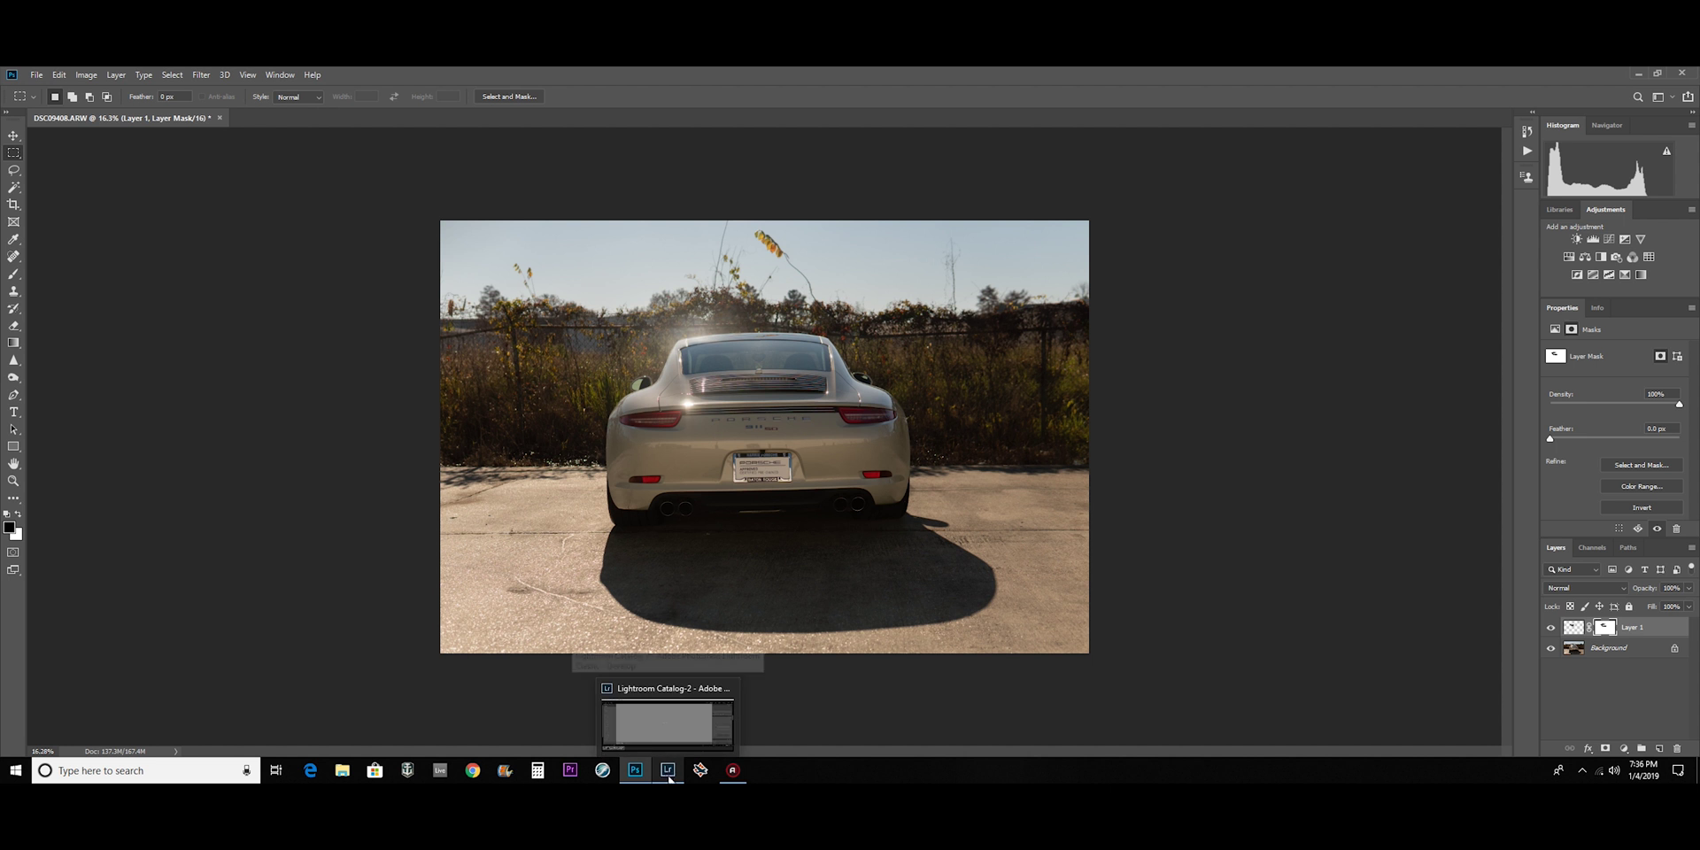
pyautogui.click(668, 775)
pyautogui.click(635, 773)
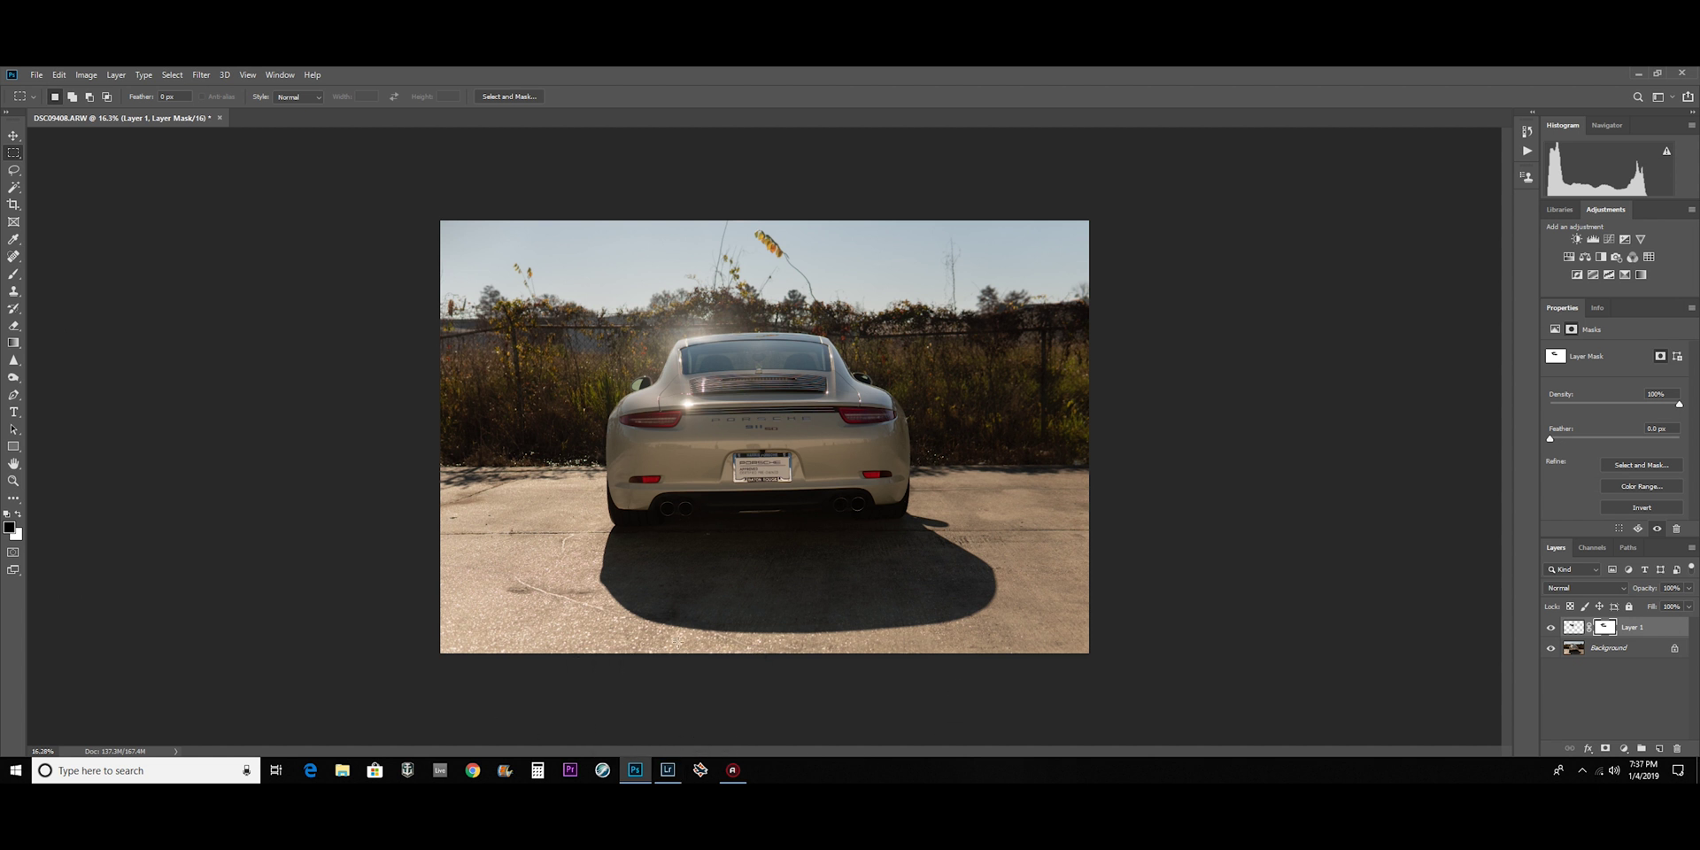
pyautogui.click(668, 769)
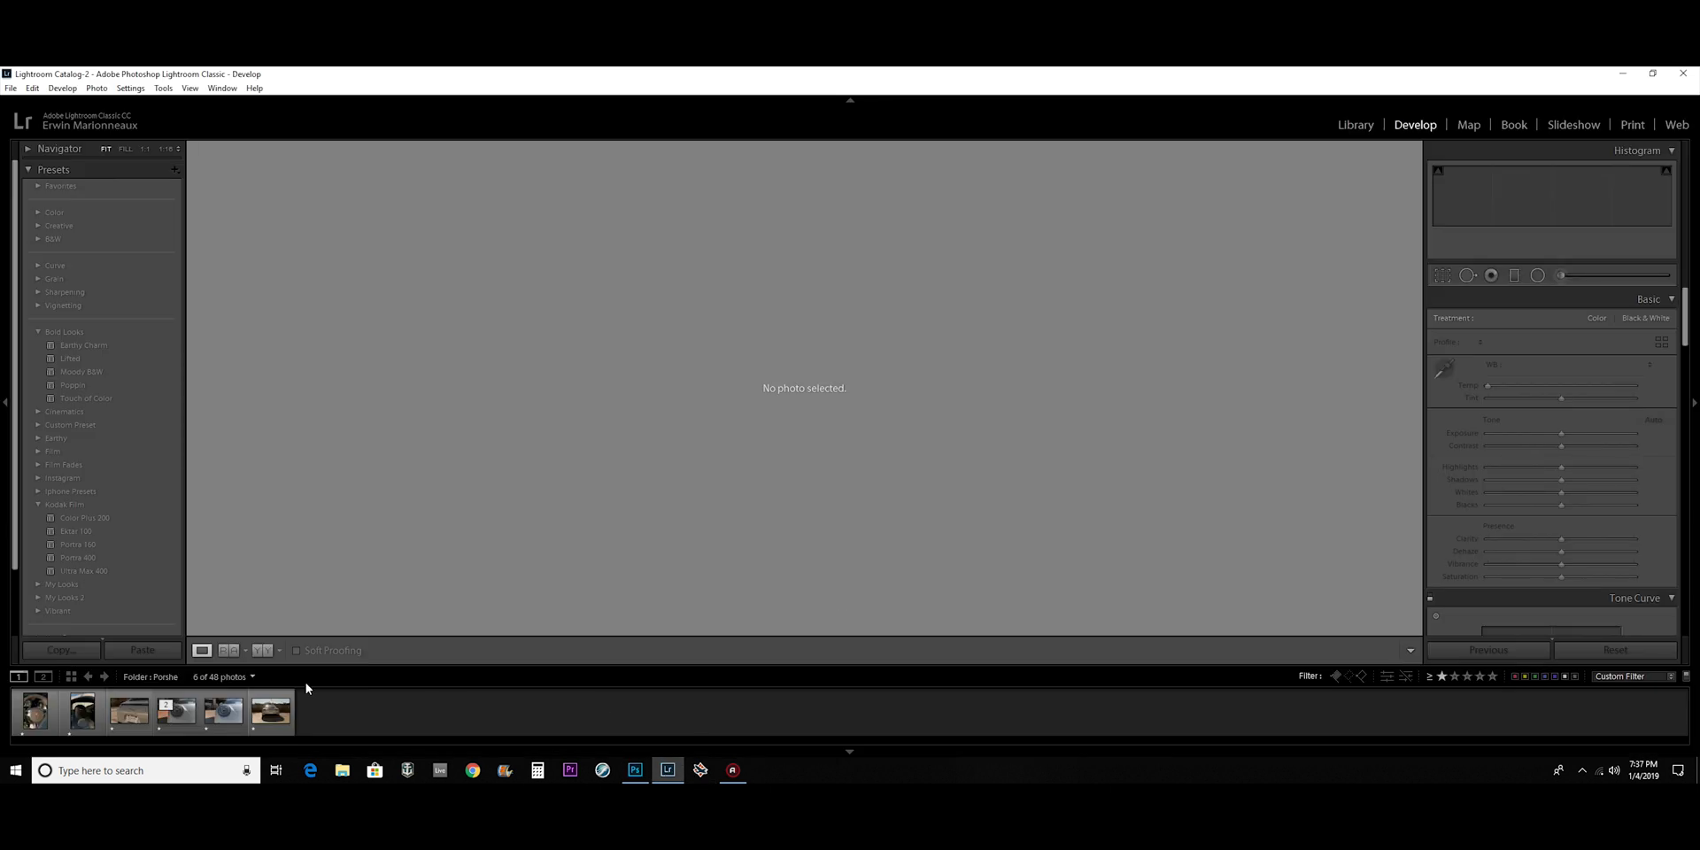
pyautogui.click(181, 728)
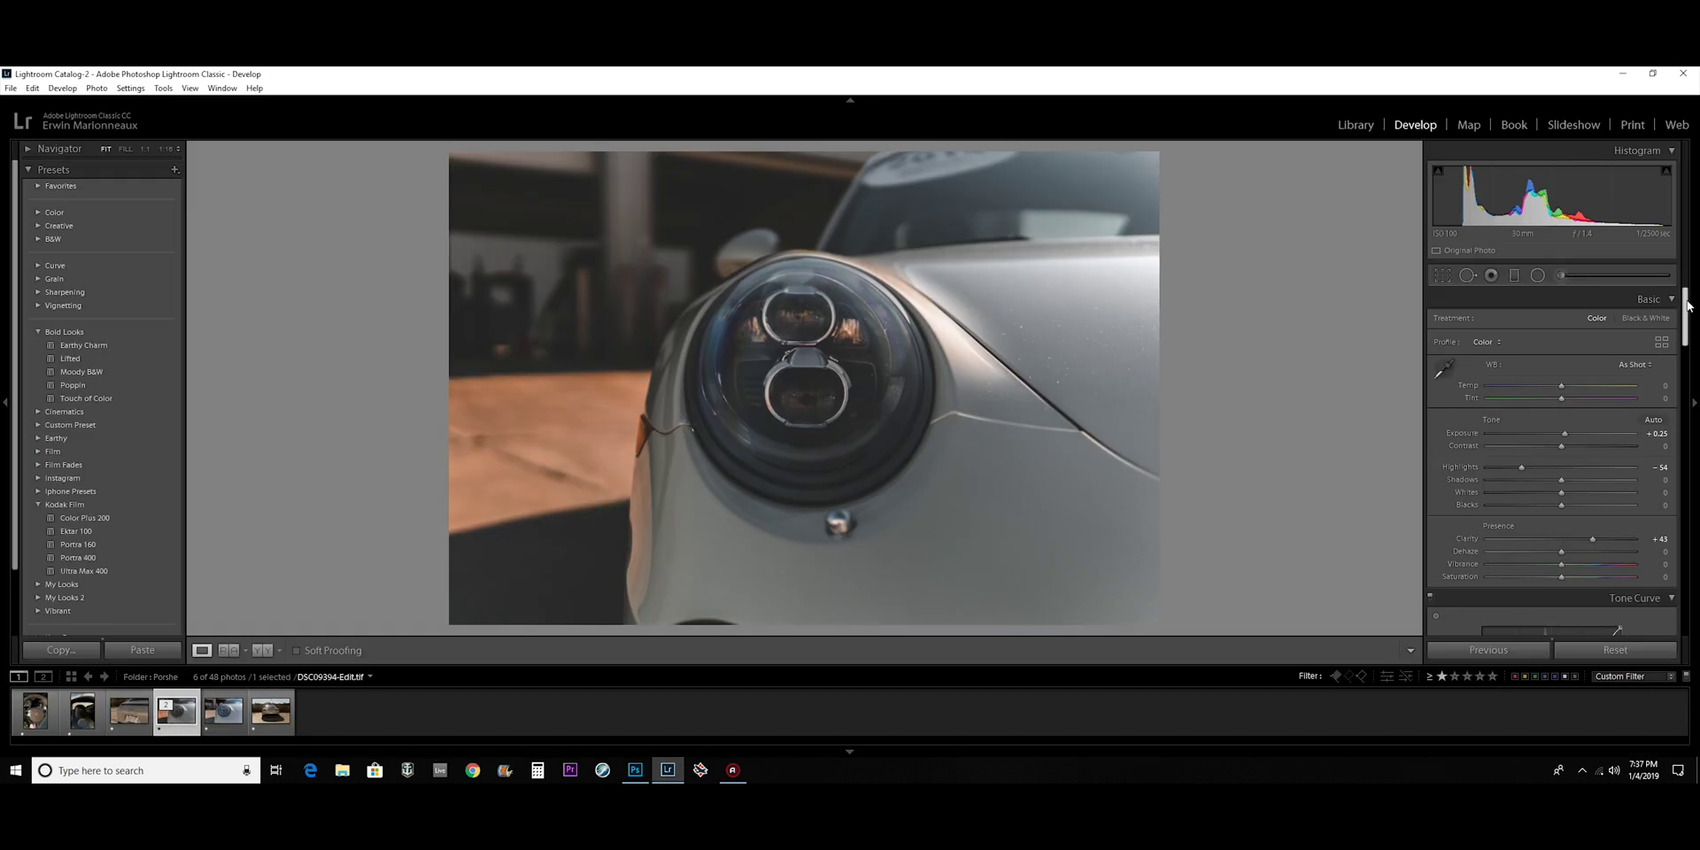
# - Scroll the Develop panels to Calibration and back to Basic, then start a Graduated Filter
pyautogui.moveTo(1687, 306); pyautogui.dragTo(1685, 620)
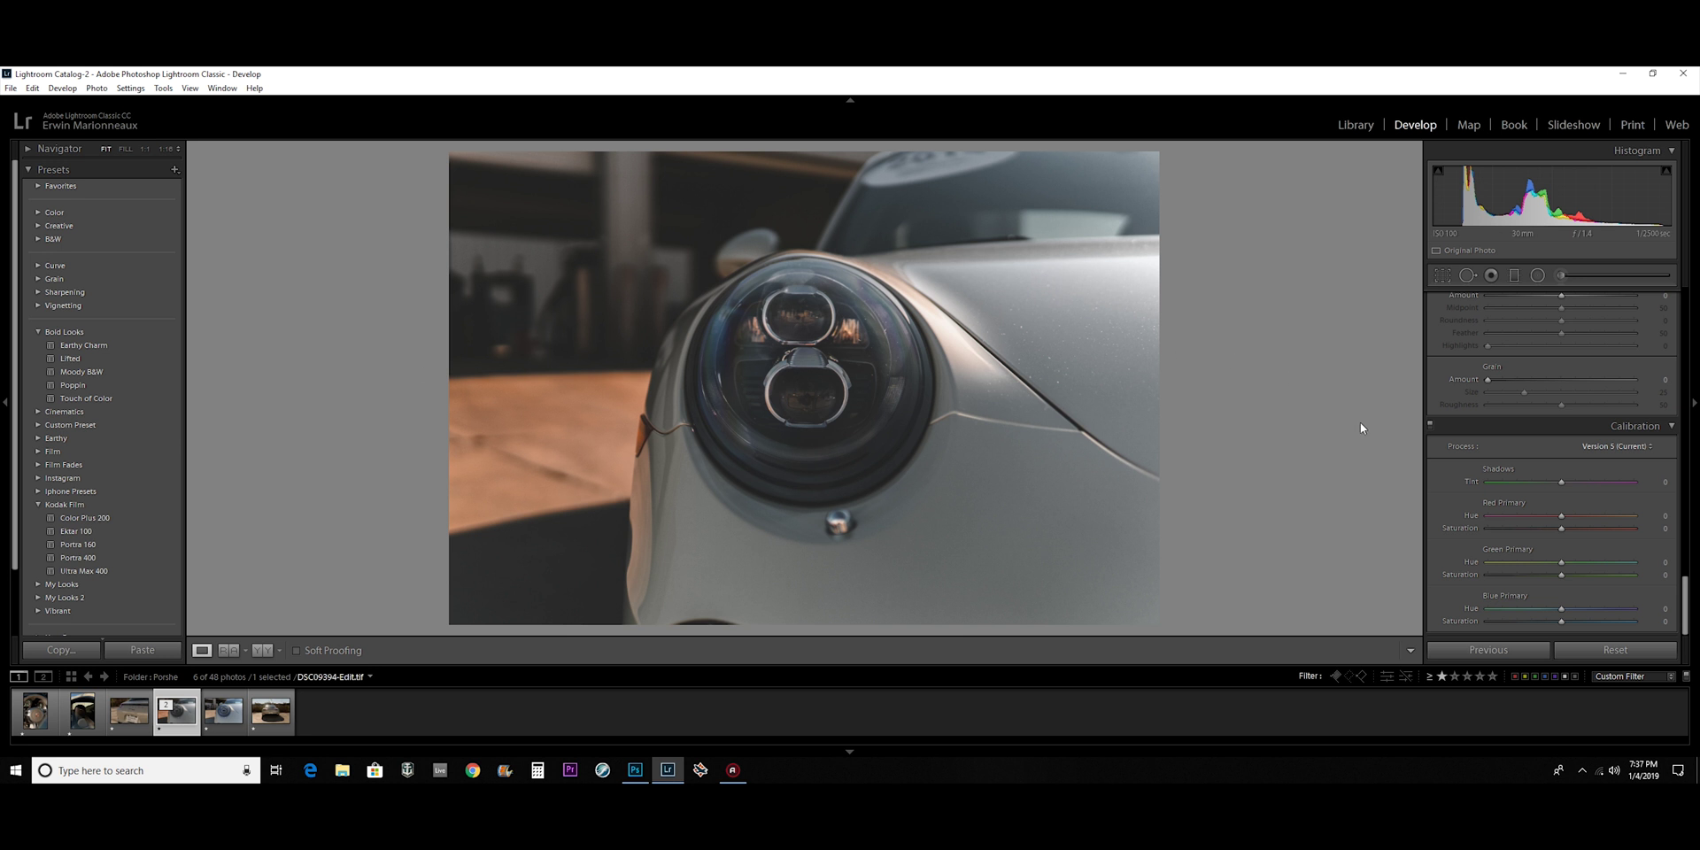
pyautogui.scroll(10, 1544, 291)
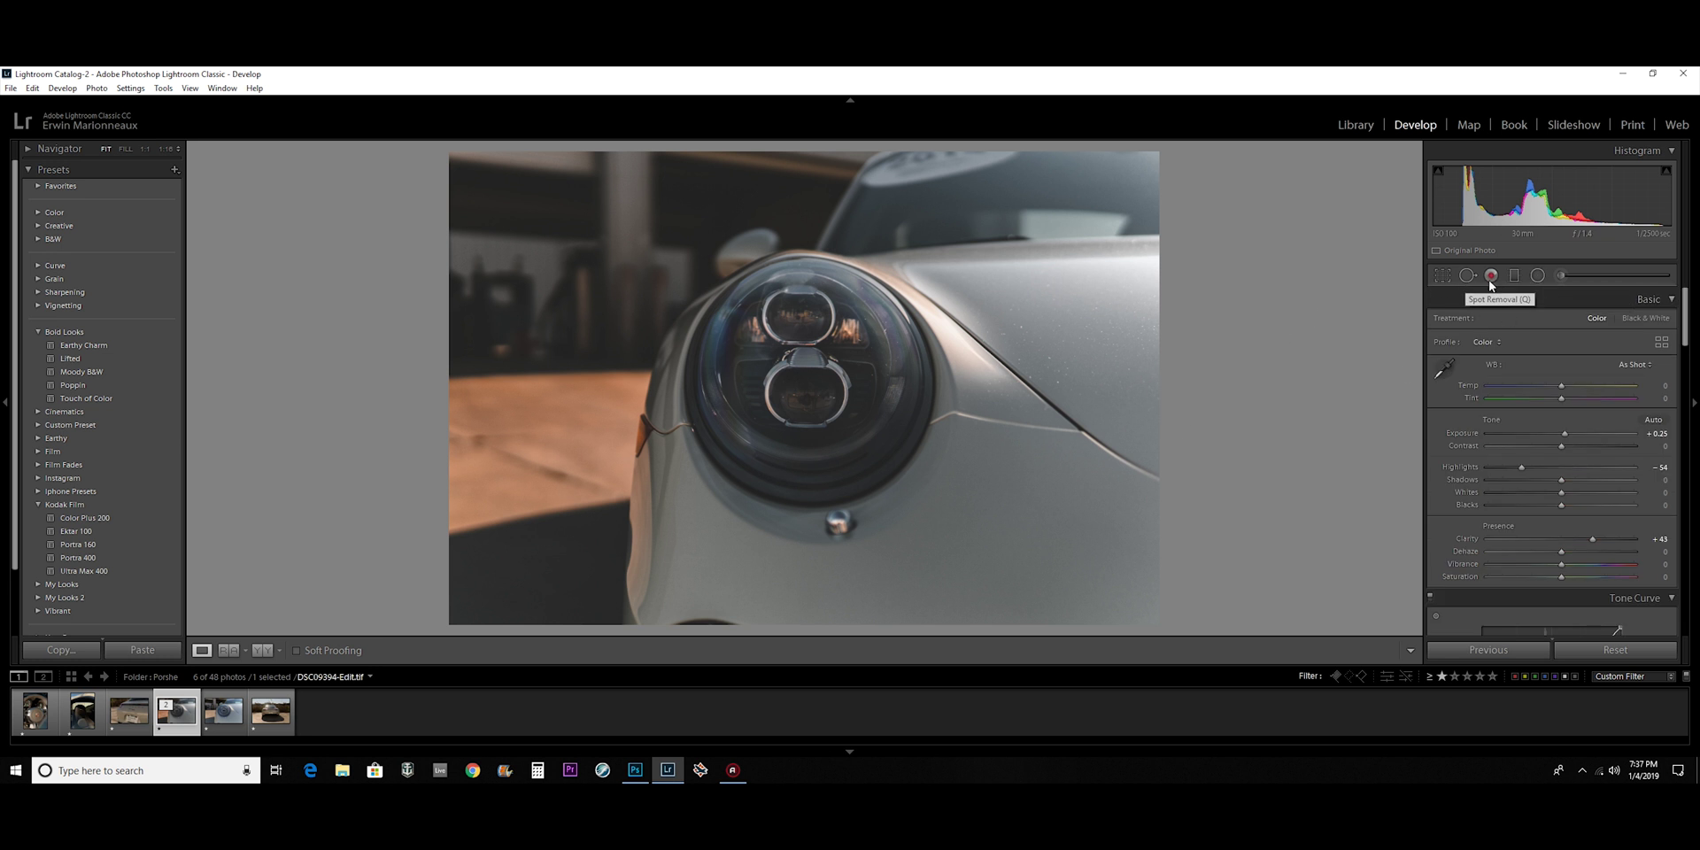
pyautogui.click(1513, 275)
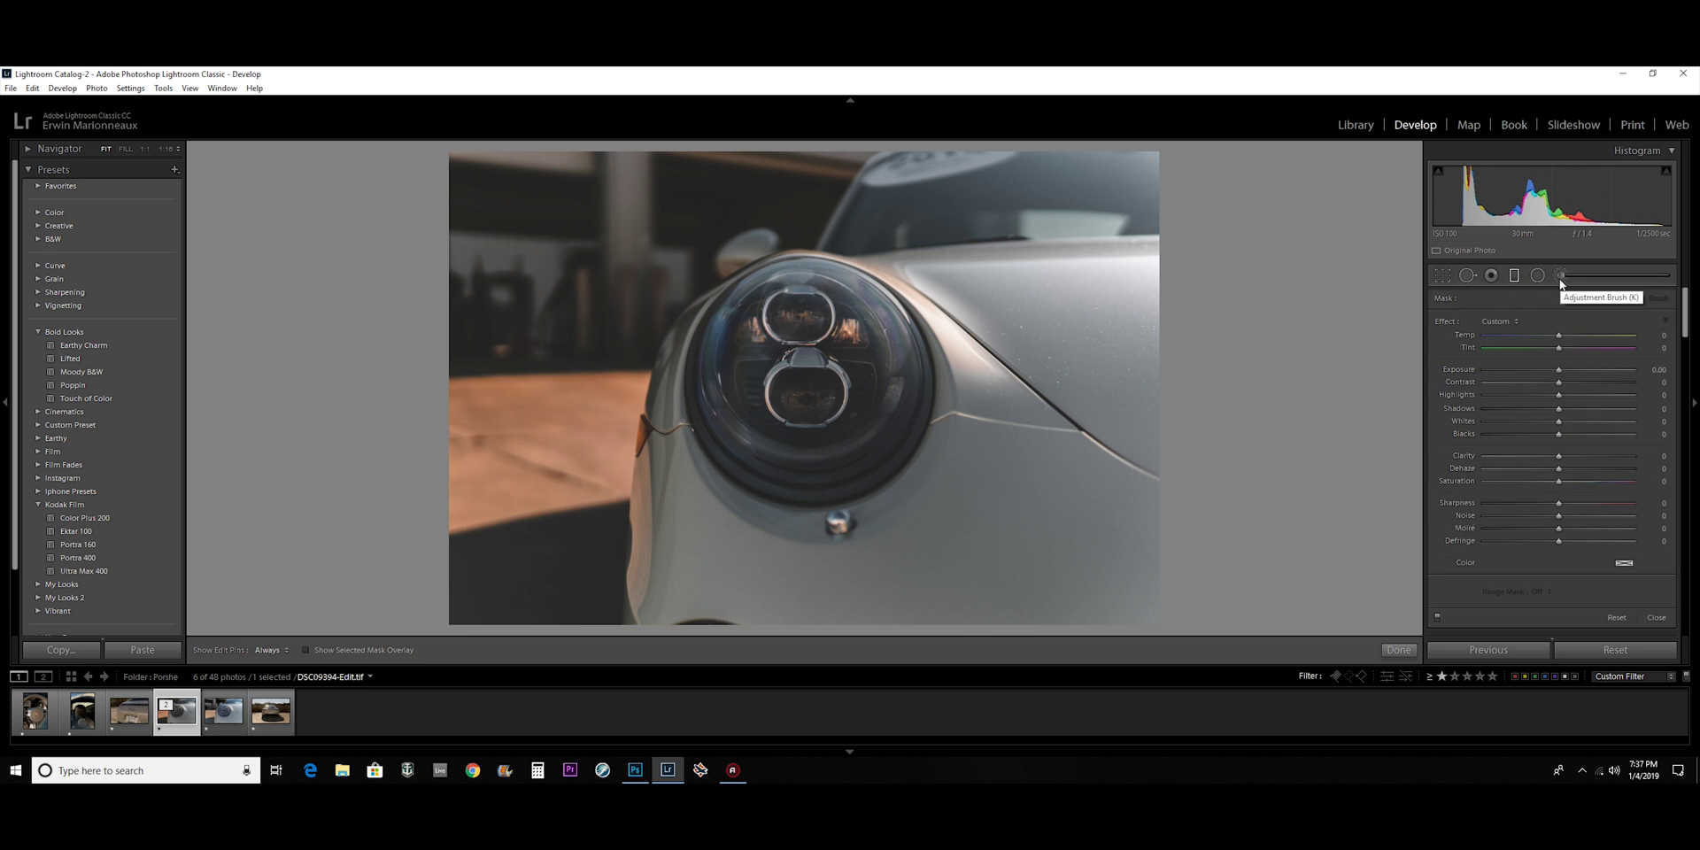
# - Try freeform crops on the headlight shot, ending with a portrait frame around the headlight
pyautogui.press('r')
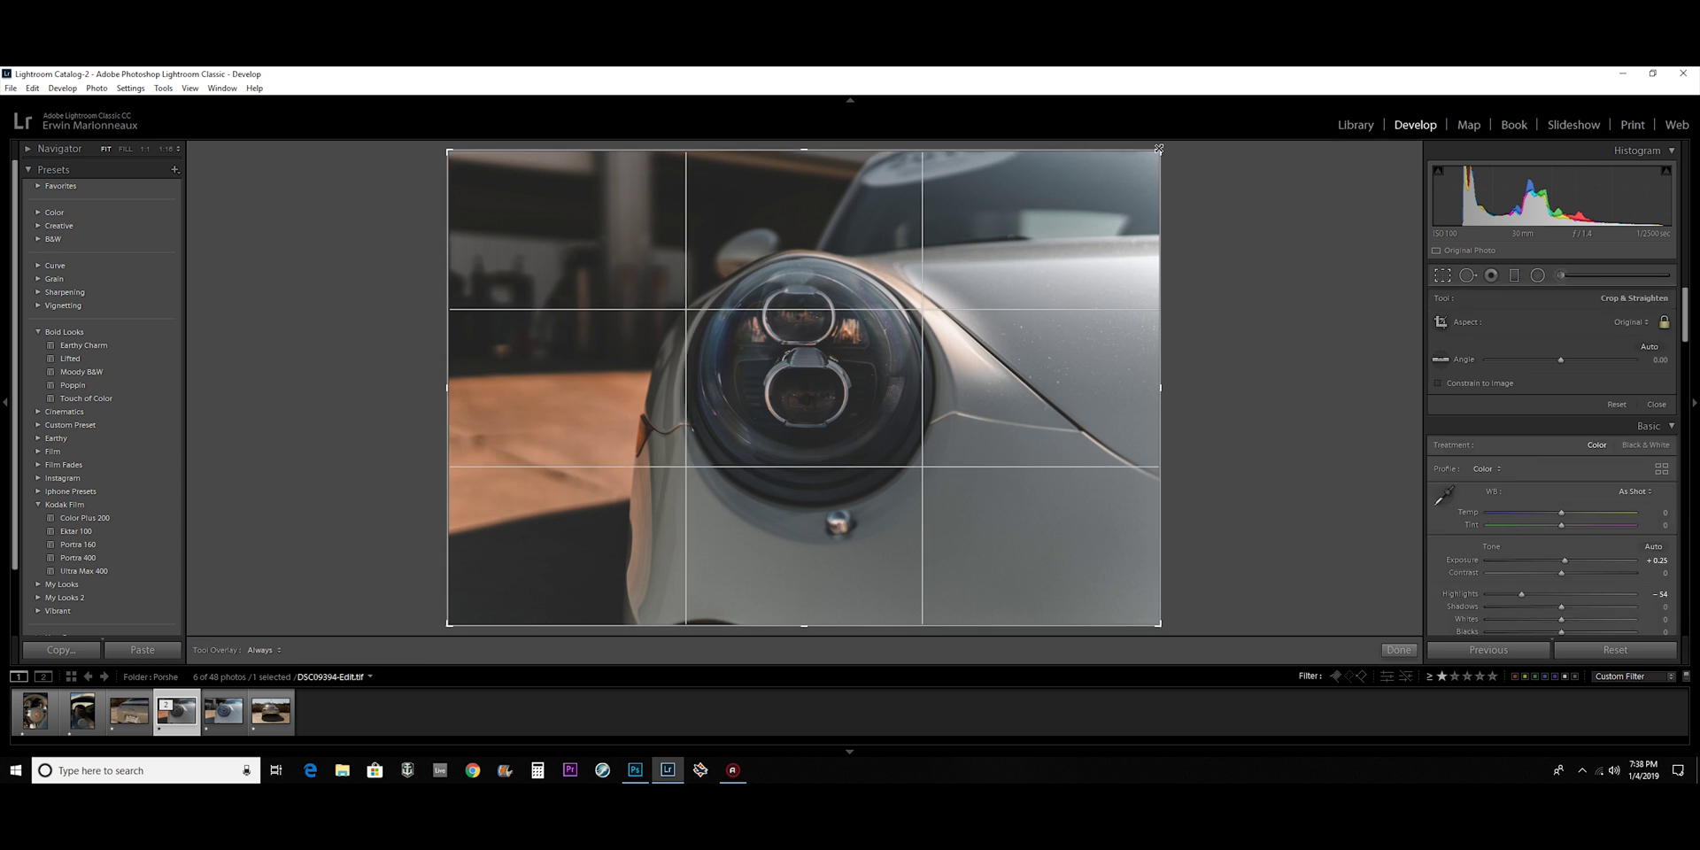
pyautogui.moveTo(1159, 150); pyautogui.dragTo(1091, 244)
pyautogui.click(1398, 649)
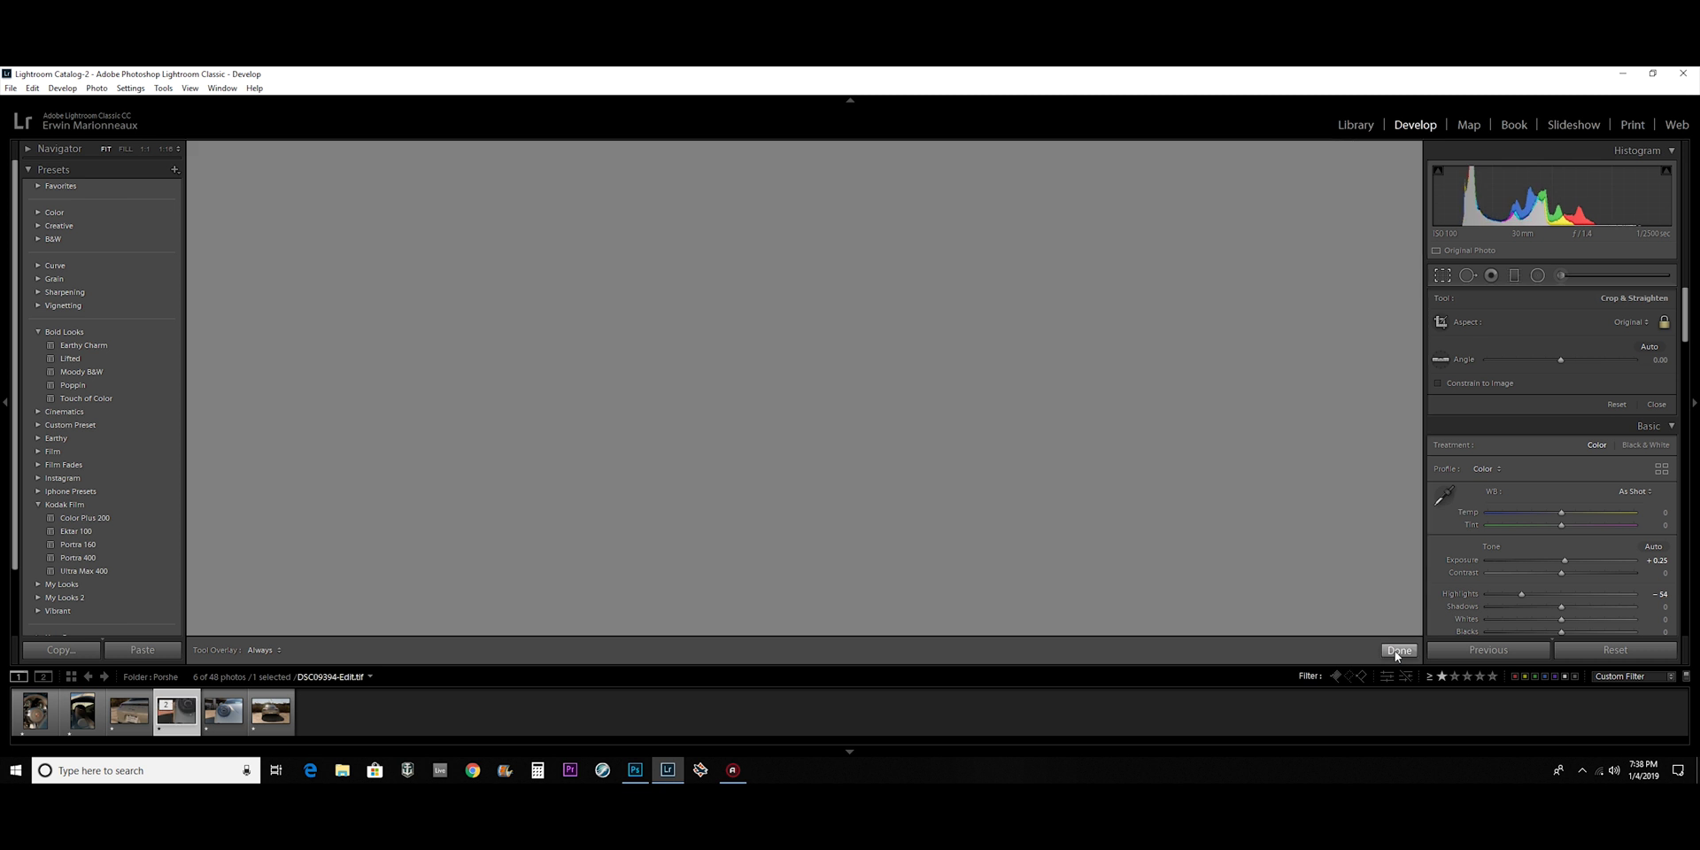
pyautogui.click(1442, 275)
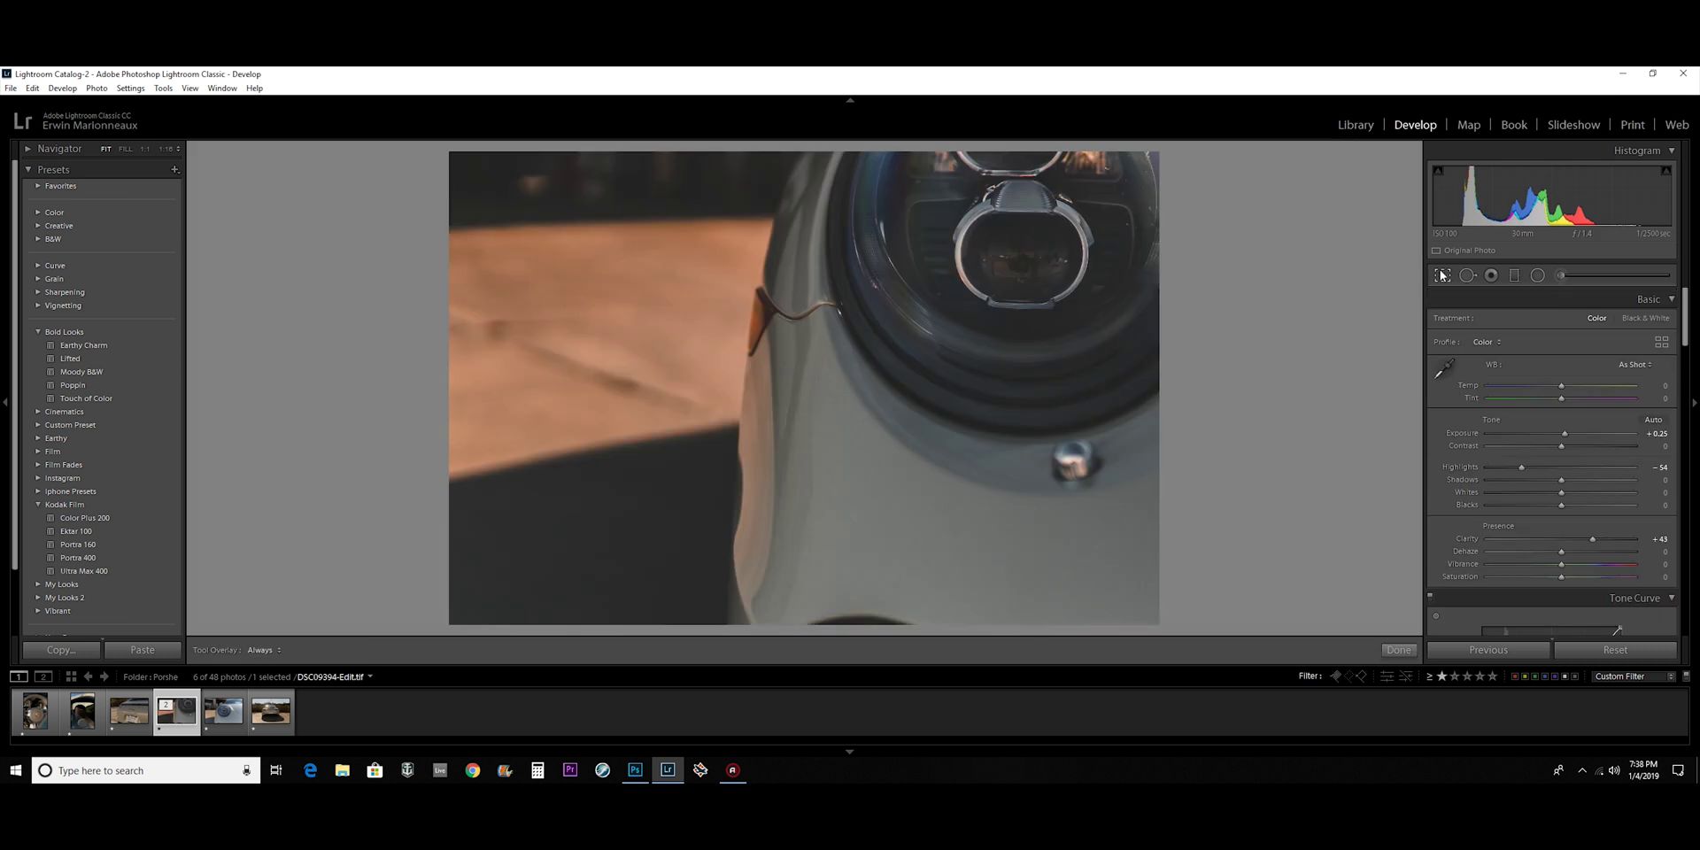
pyautogui.moveTo(830, 476); pyautogui.dragTo(717, 493)
pyautogui.moveTo(1025, 535); pyautogui.dragTo(1004, 646)
pyautogui.moveTo(877, 428); pyautogui.dragTo(797, 447)
pyautogui.click(1399, 650)
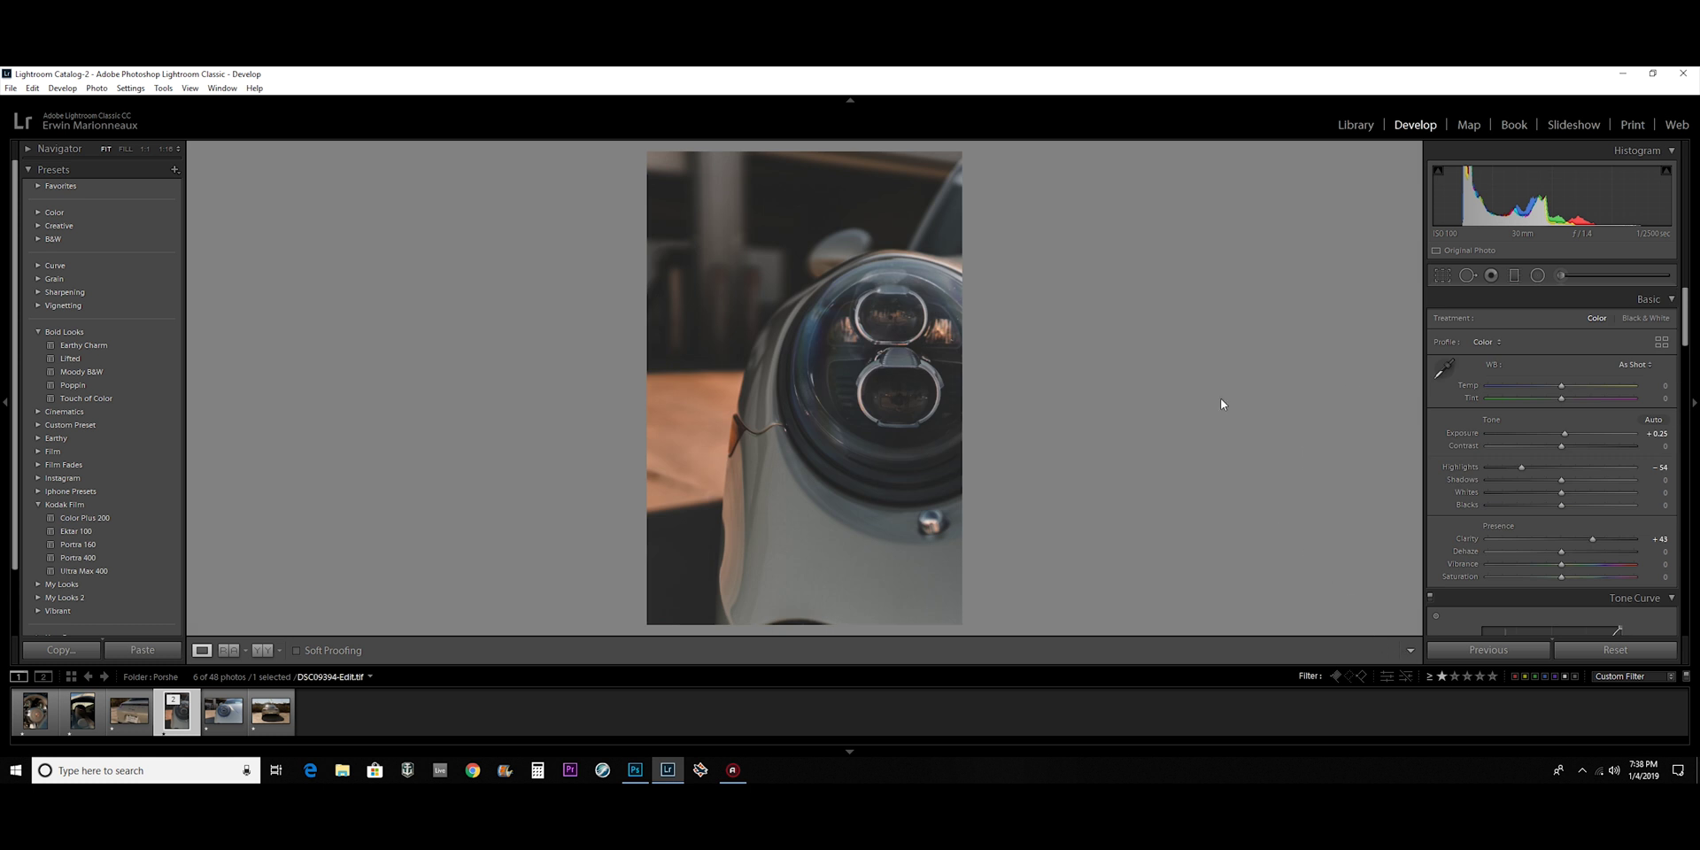
# - Reset the crop to original proportions, apply a 16 x 9 aspect crop, then go to Library
pyautogui.click(1441, 276)
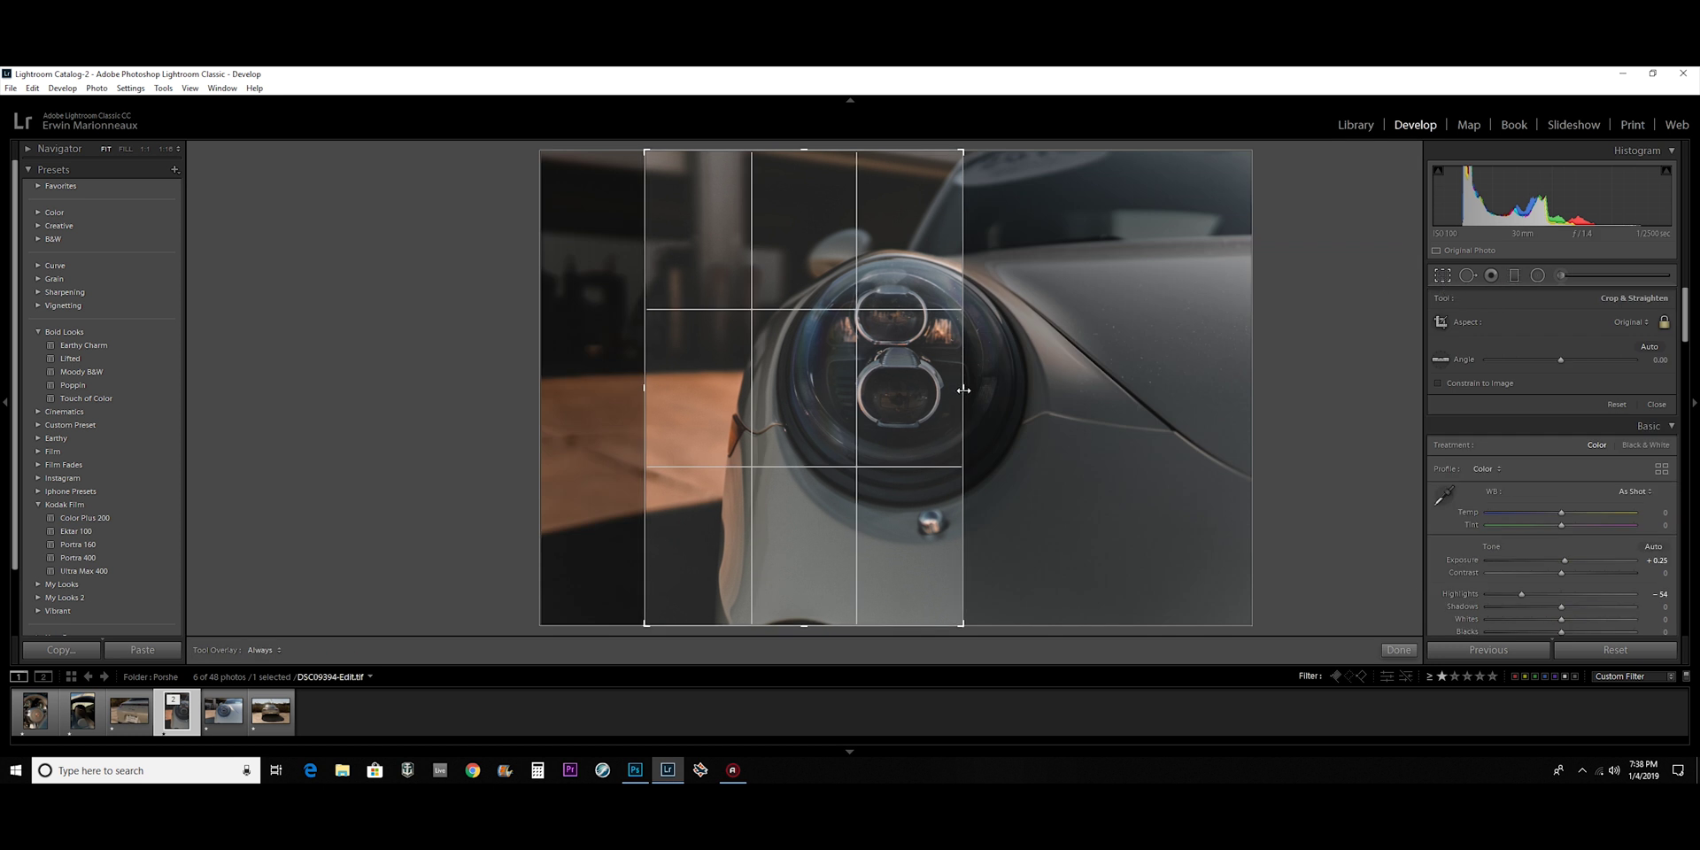
pyautogui.click(1631, 321)
pyautogui.click(1566, 333)
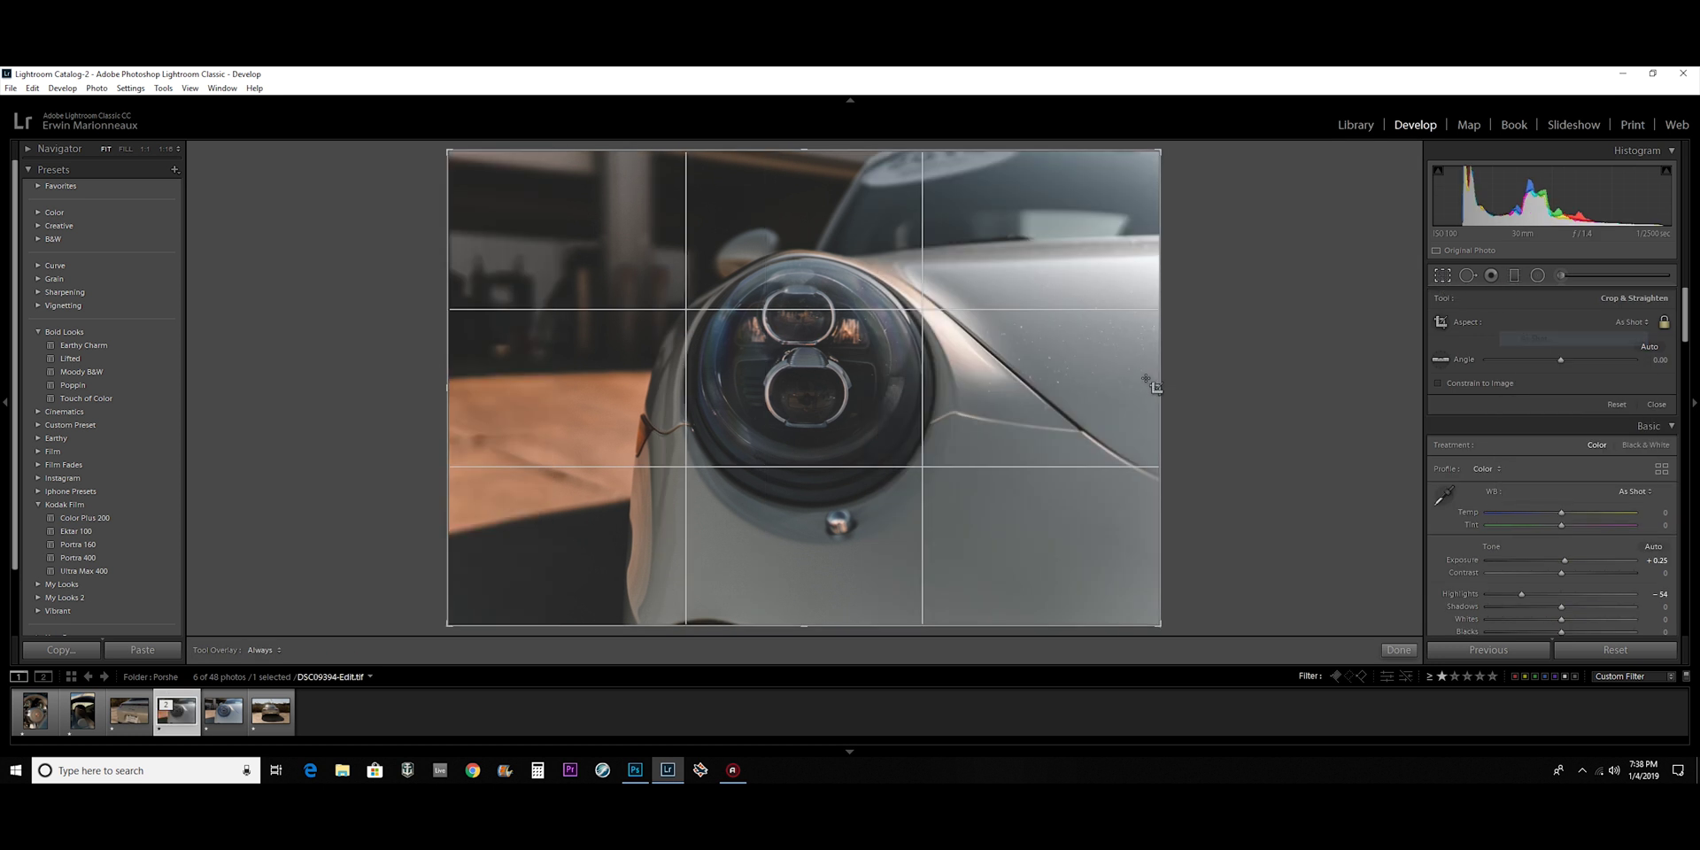
pyautogui.click(1632, 321)
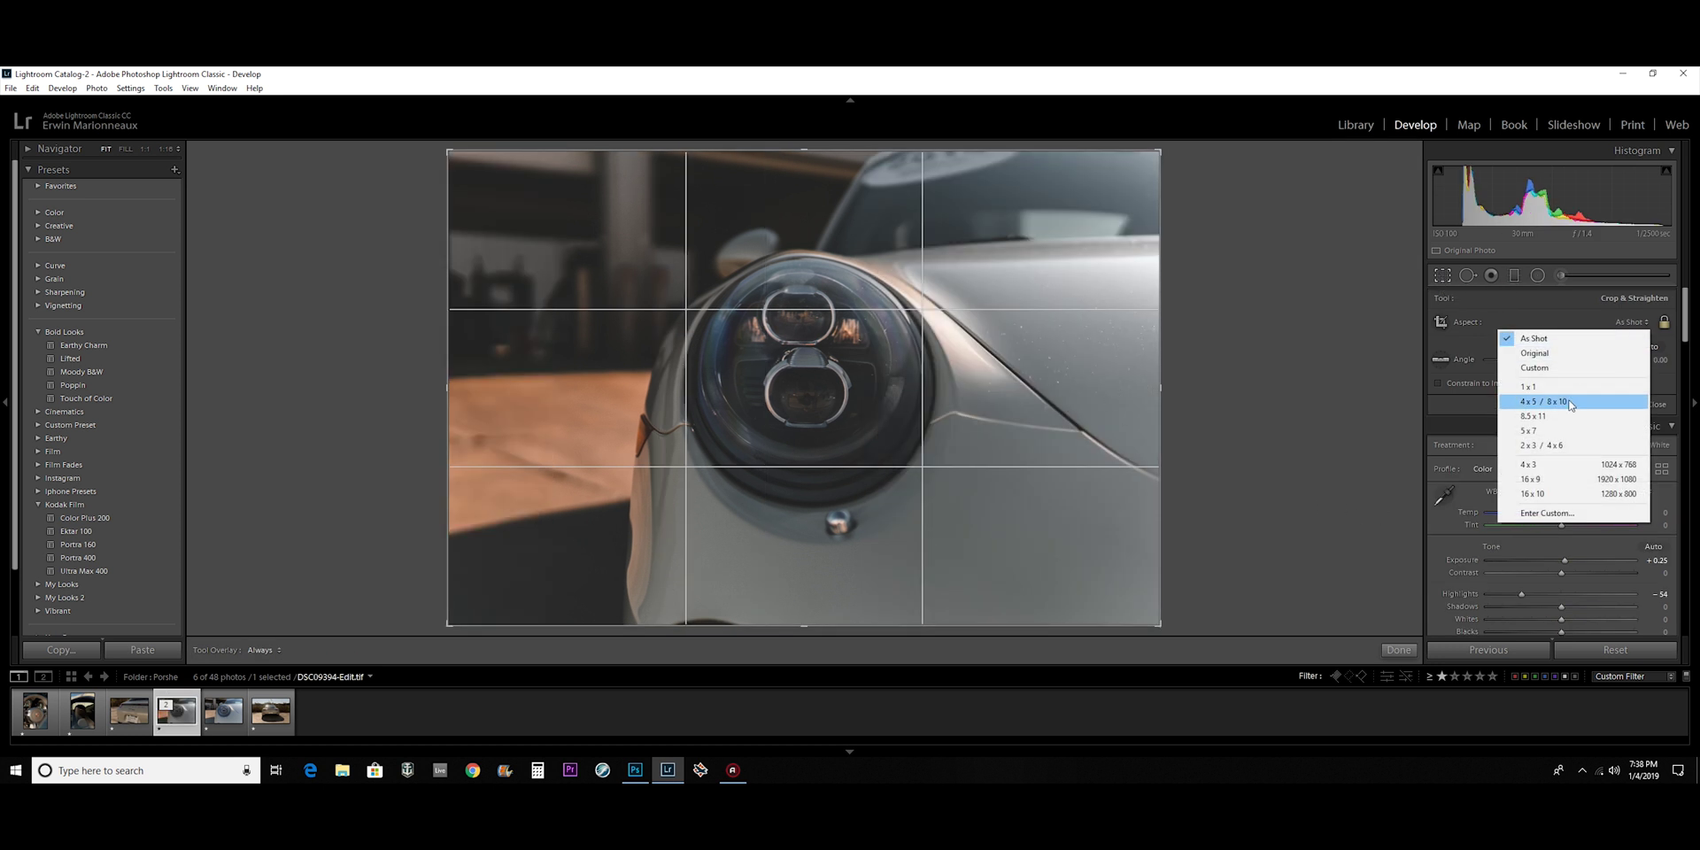
pyautogui.click(1541, 480)
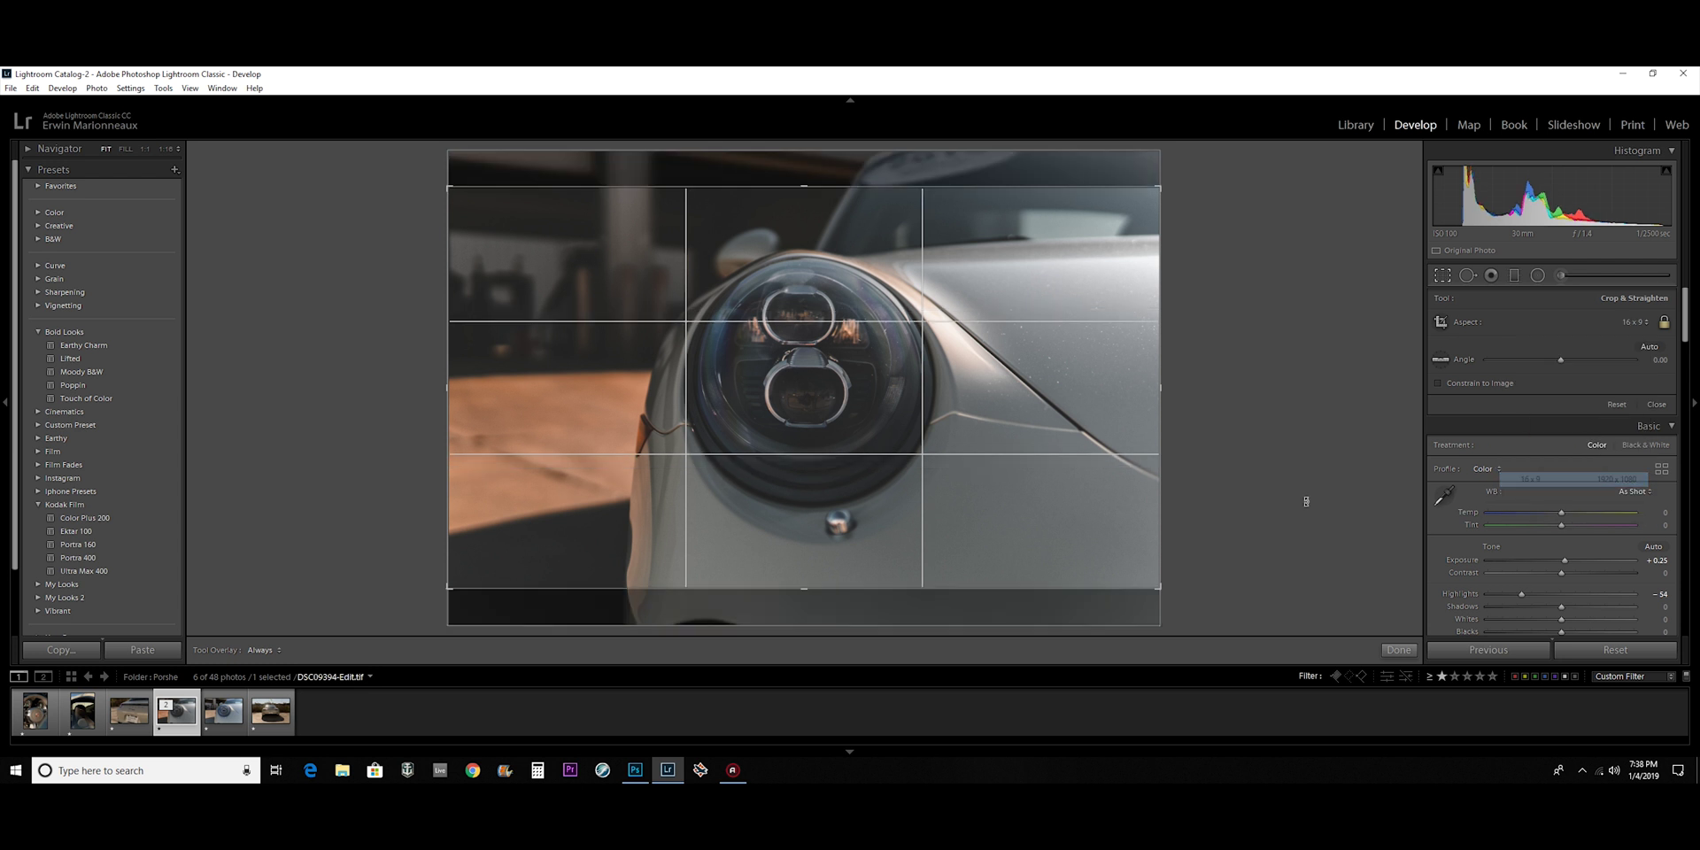
pyautogui.click(1397, 649)
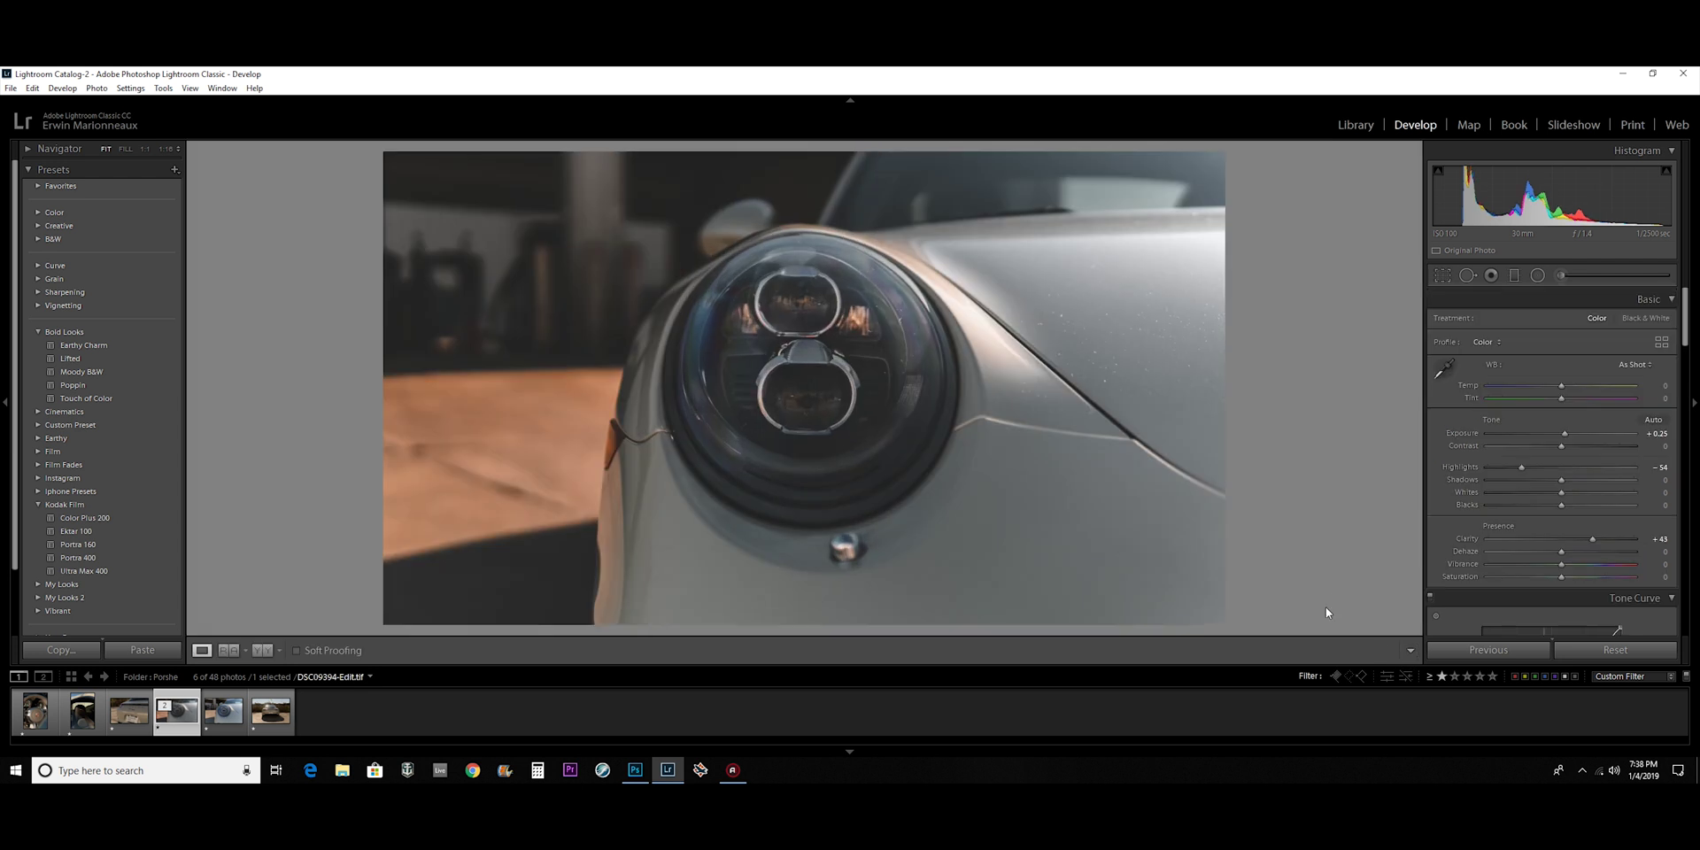
pyautogui.click(1442, 275)
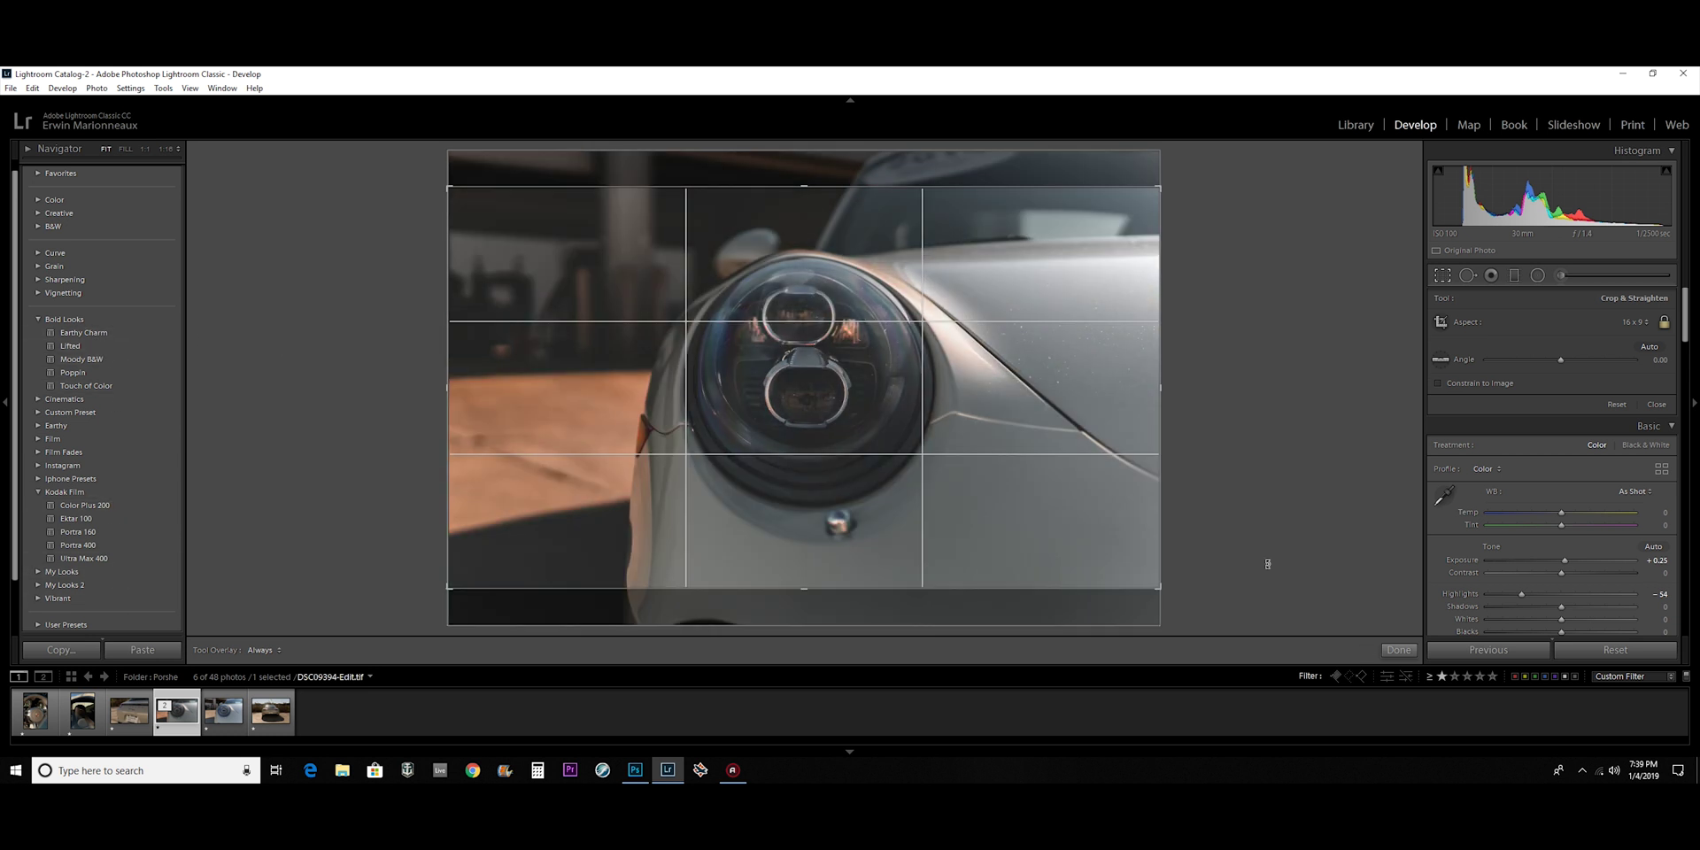
pyautogui.press('e')
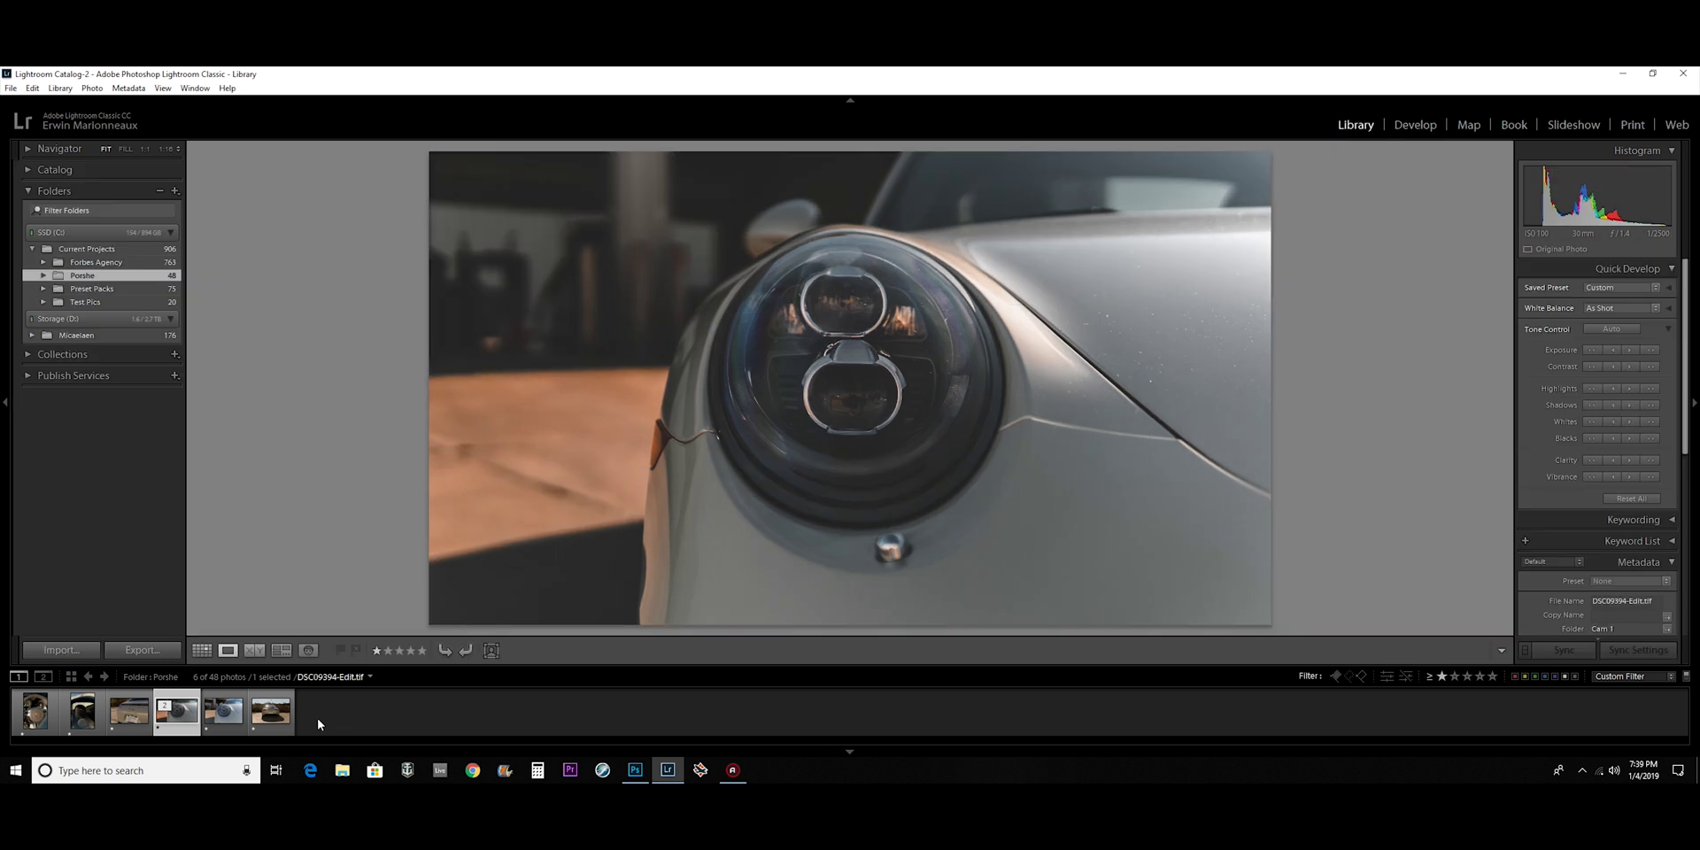
# - Compare the car seat and steering wheel photos, making the rear-view shot the main photo
pyautogui.click(82, 711)
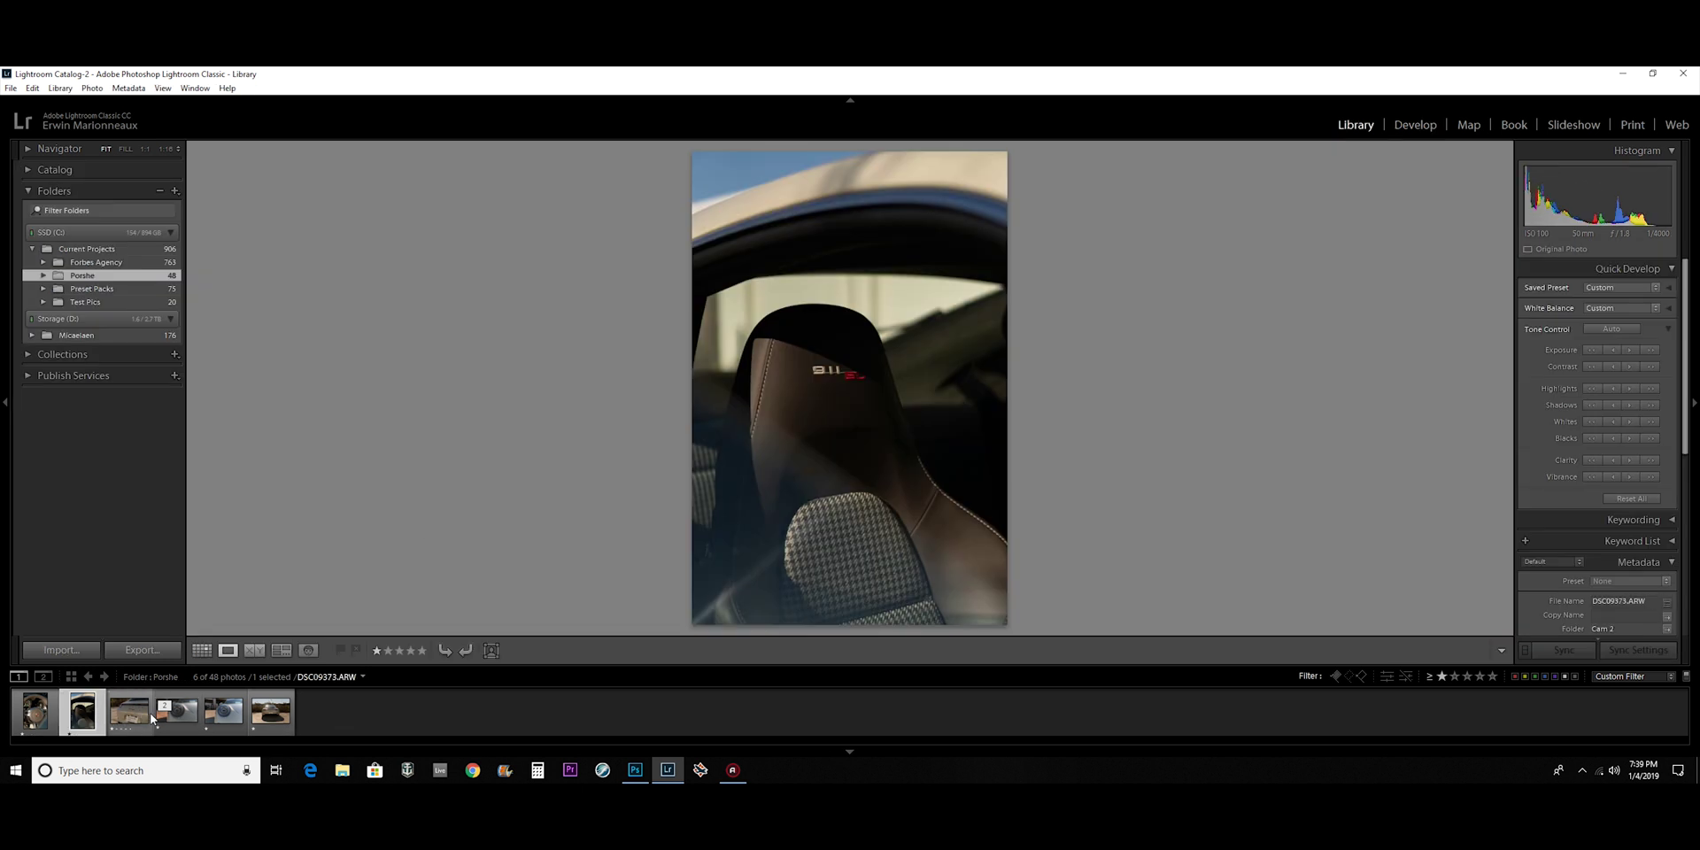
pyautogui.keyDown('ctrl'); pyautogui.click(36, 711); pyautogui.keyUp('ctrl')
pyautogui.click(254, 649)
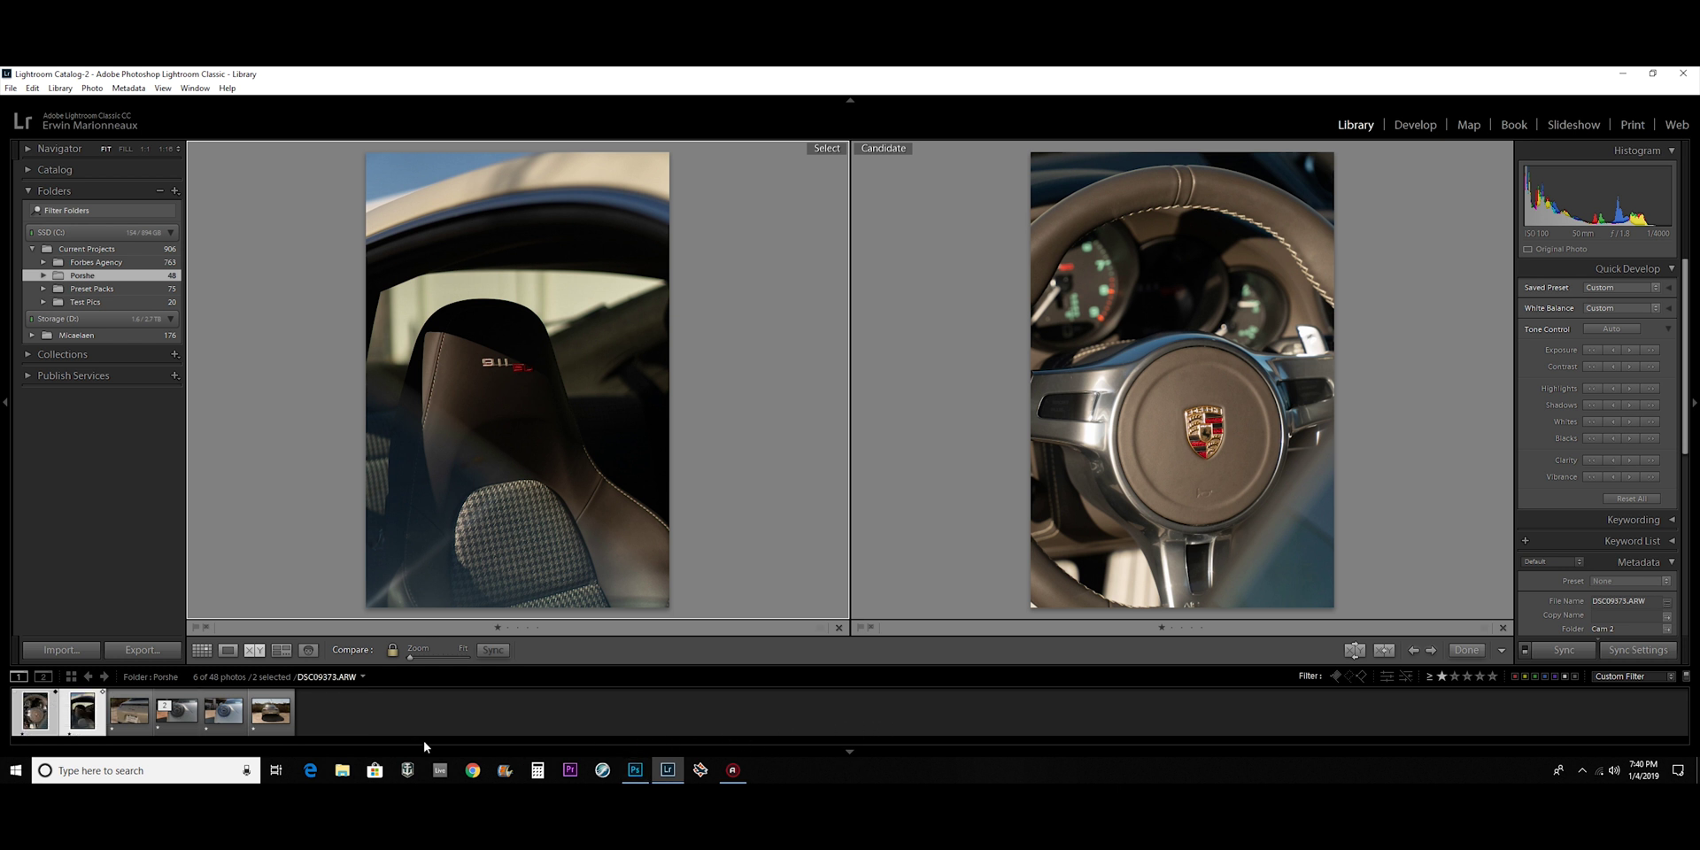
pyautogui.click(270, 711)
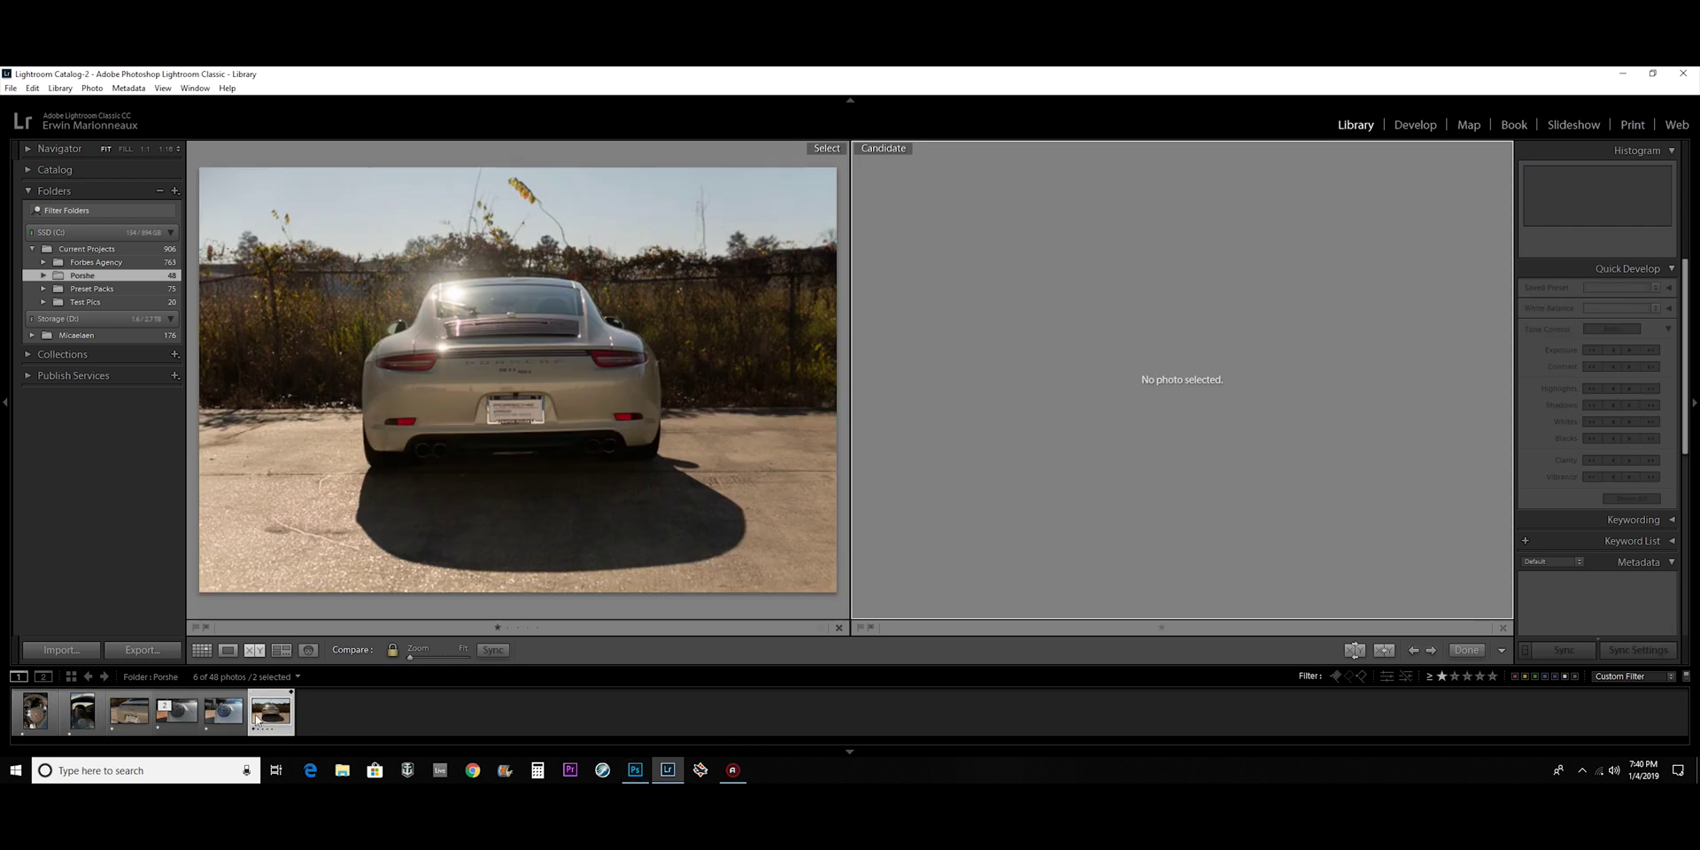
# - Send the rear-view shot to Edit in Adobe Photoshop CC 2019
pyautogui.keyDown('shift'); pyautogui.click(32, 717); pyautogui.keyUp('shift')
pyautogui.rightClick(33, 717)
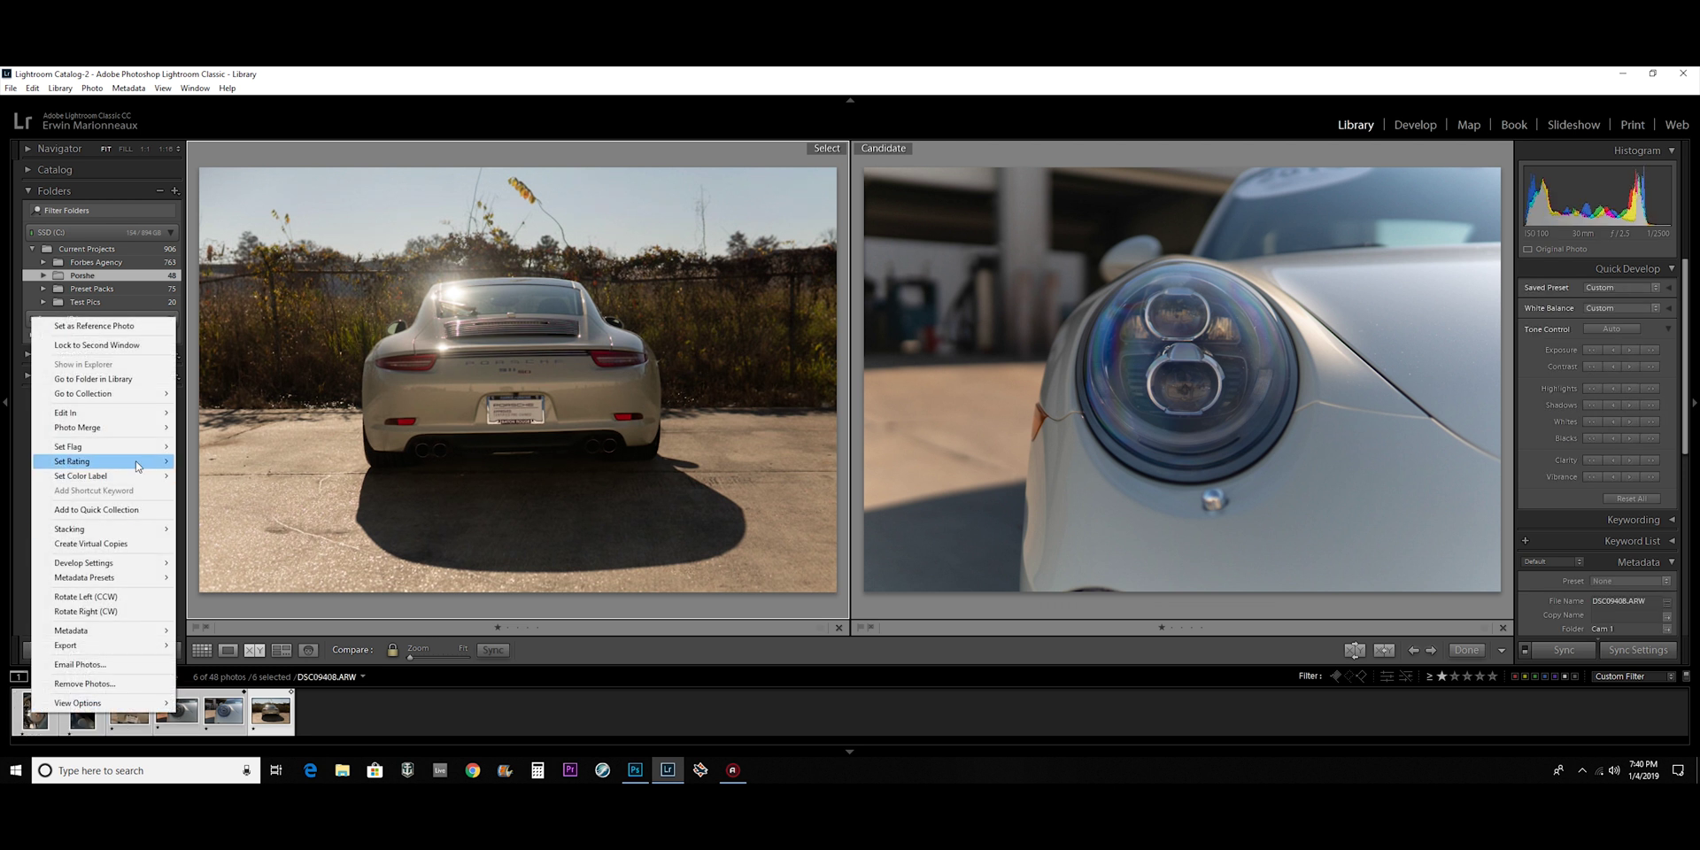
pyautogui.moveTo(140, 461)
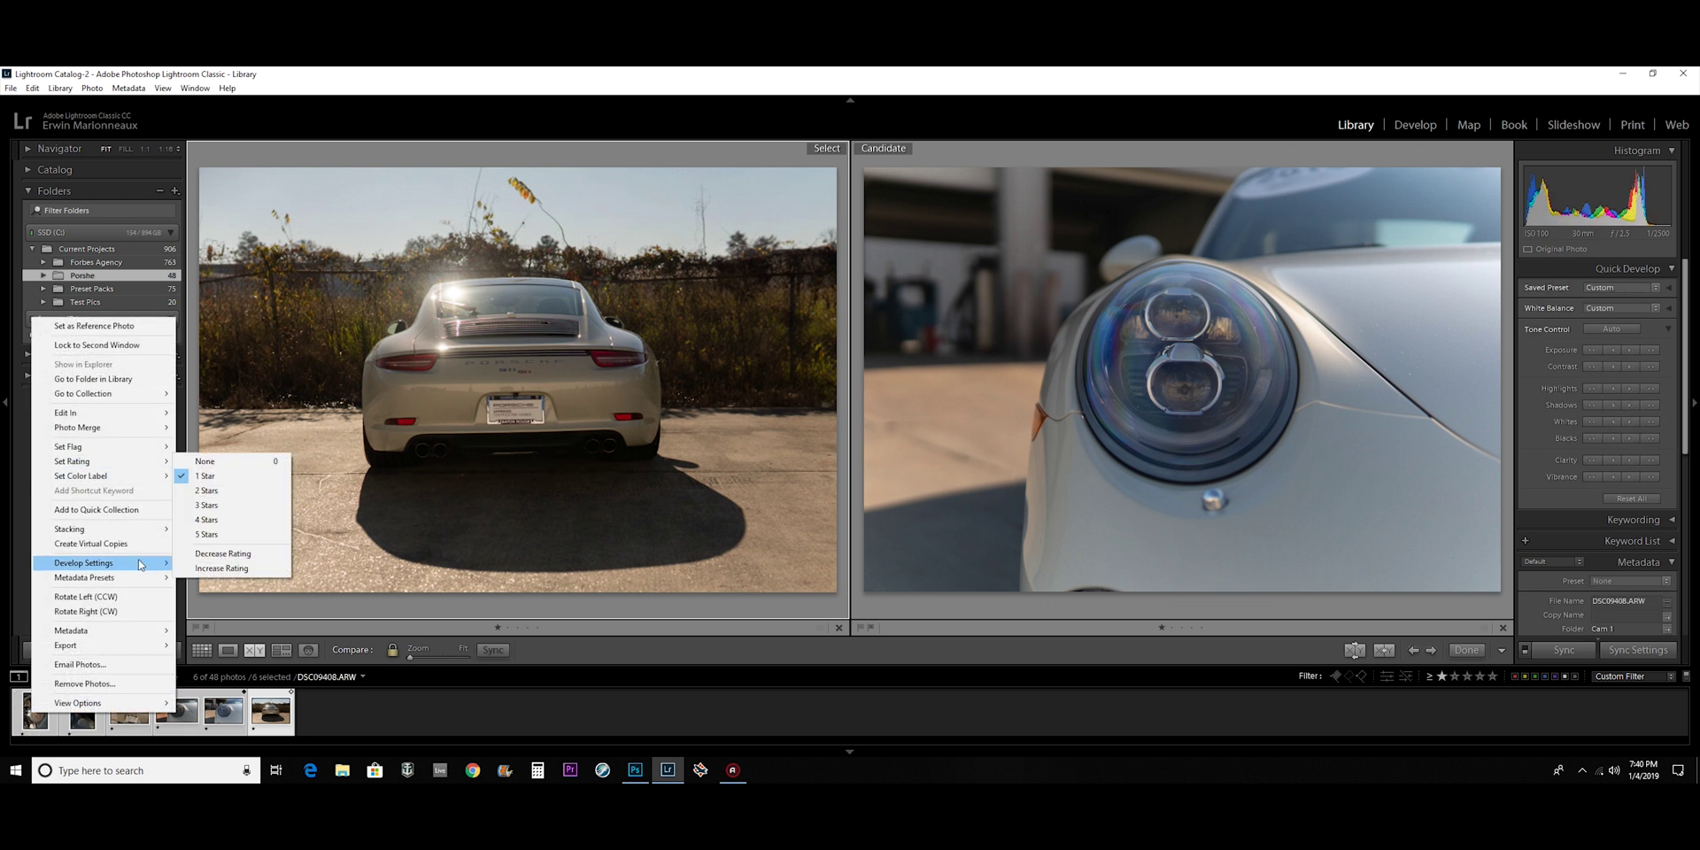
pyautogui.moveTo(136, 420)
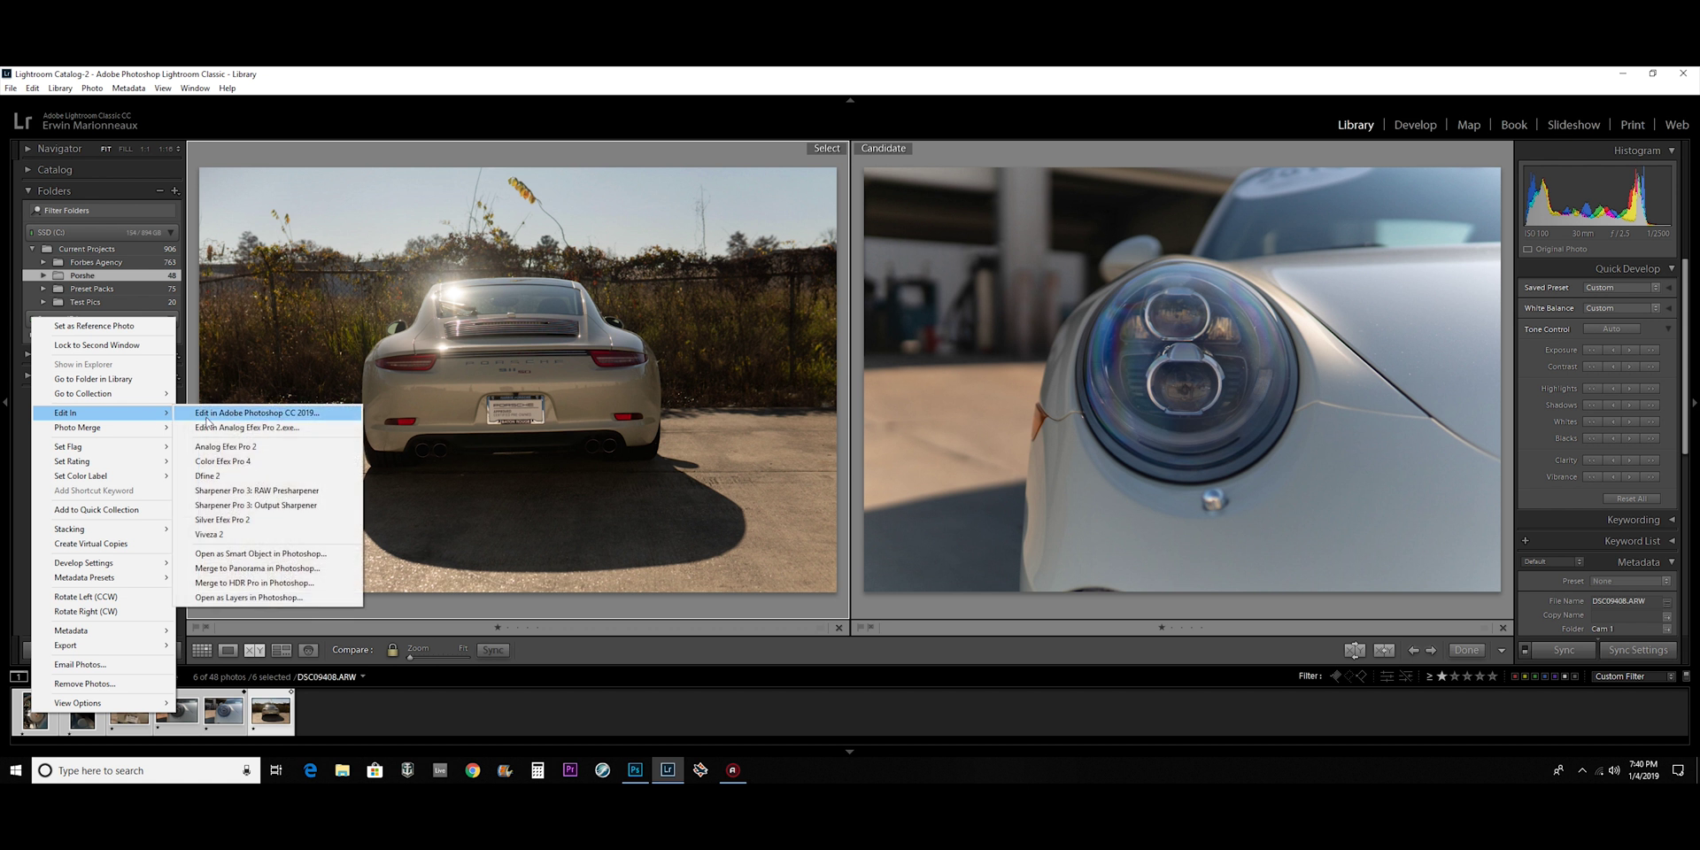
pyautogui.click(206, 414)
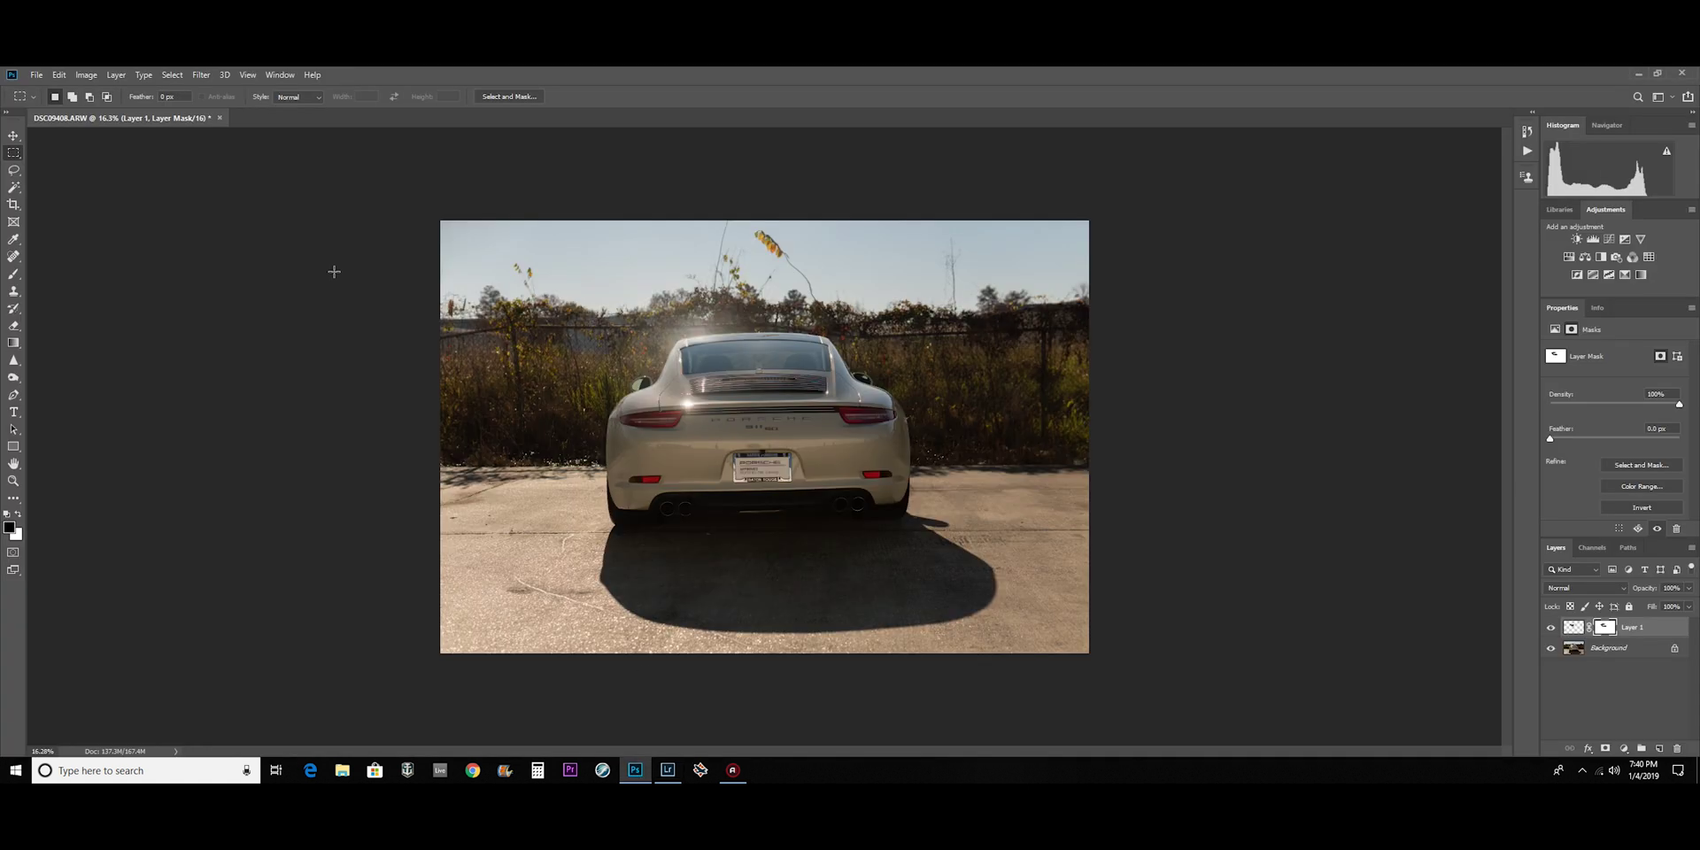